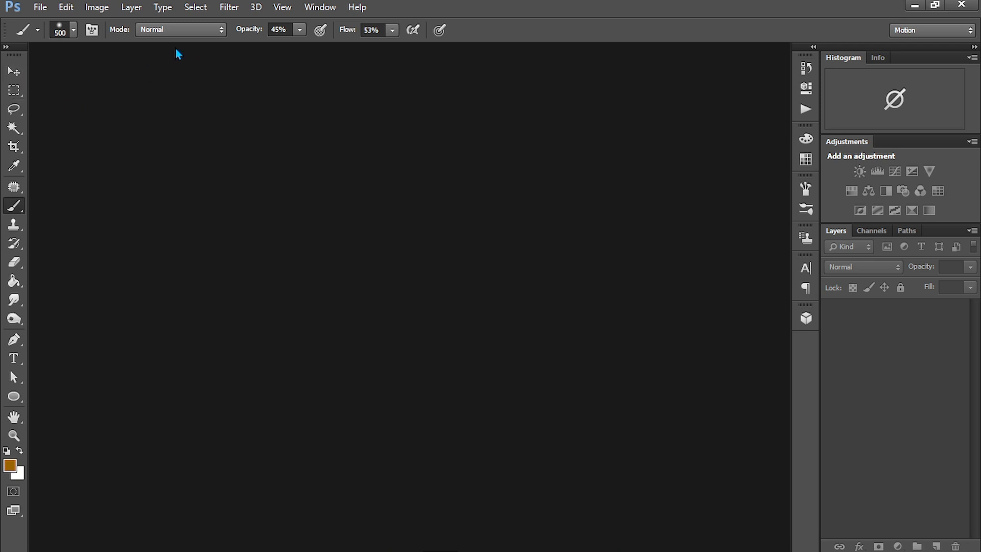
left_click(25, 71)
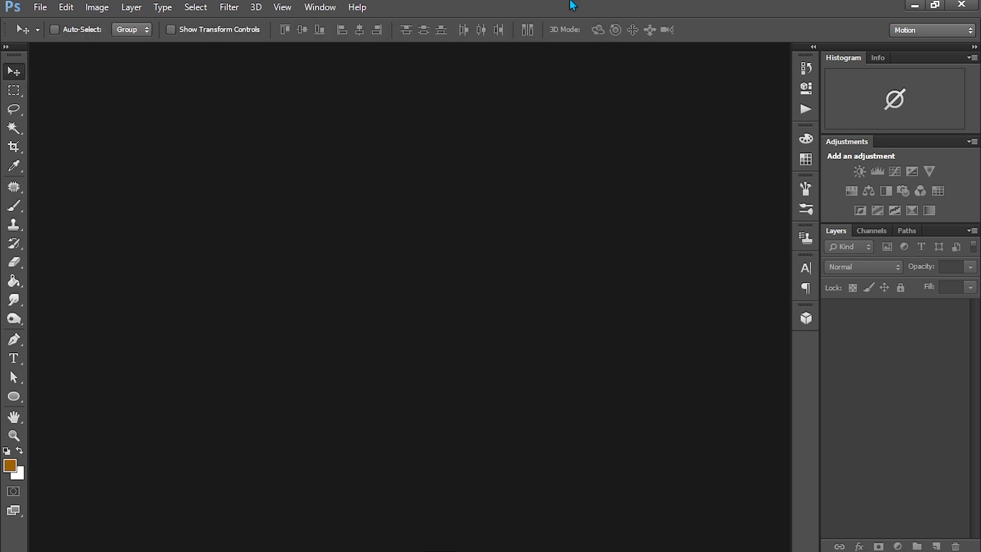
left_click(31, 14)
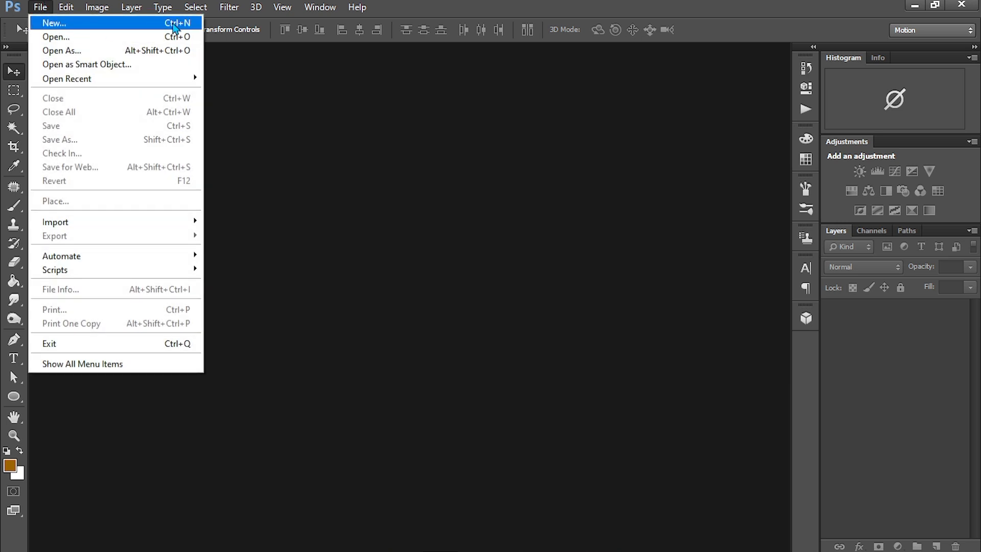
left_click(175, 26)
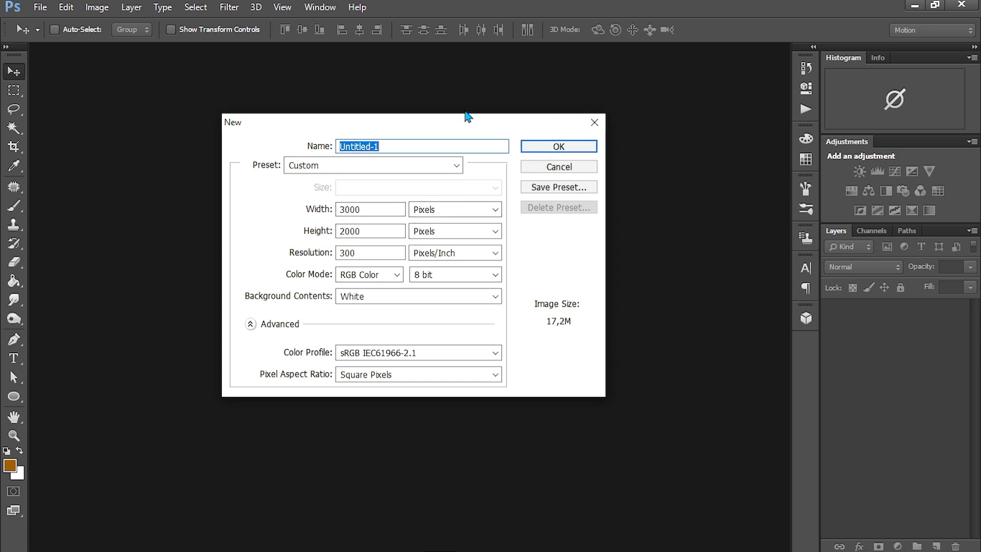
key("Escape")
left_click(40, 7)
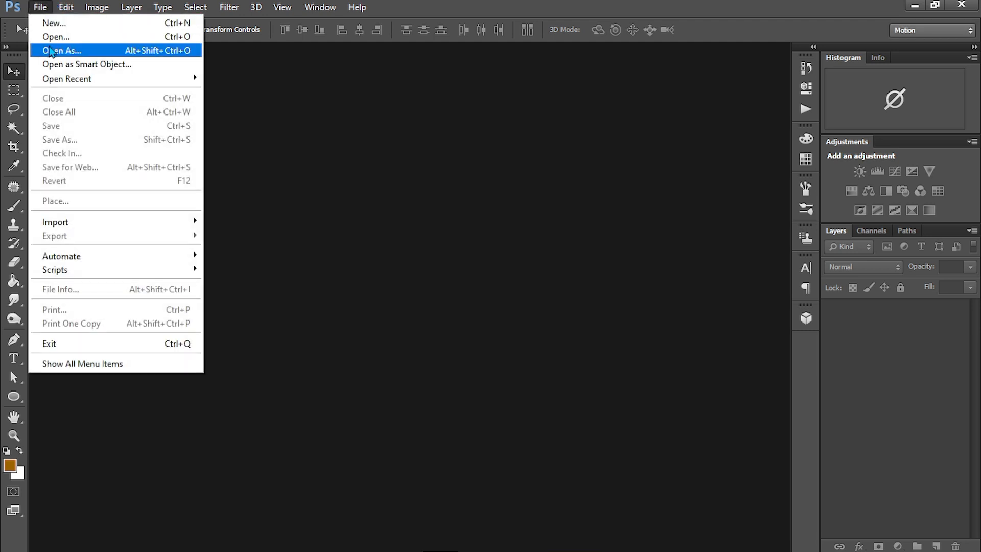
left_click(55, 37)
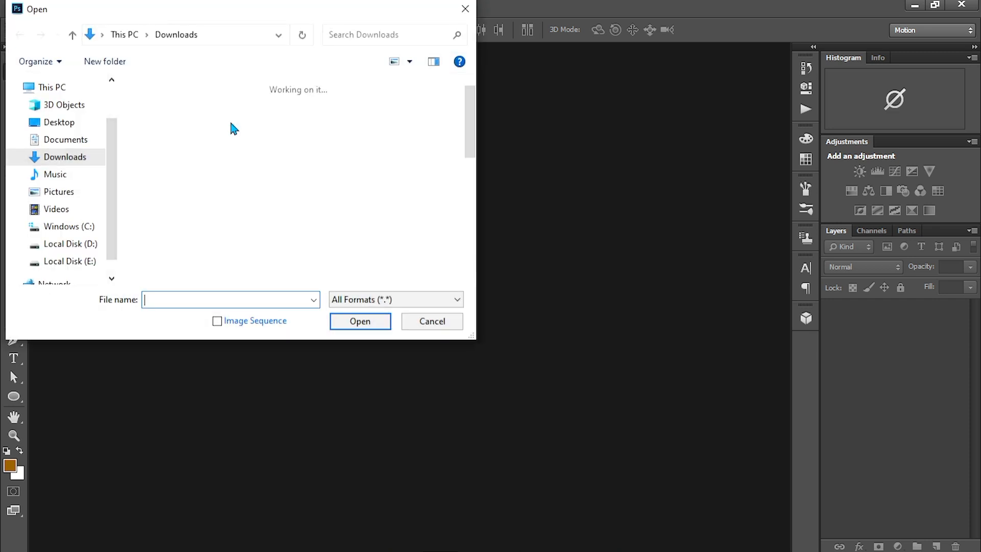
left_click(457, 17)
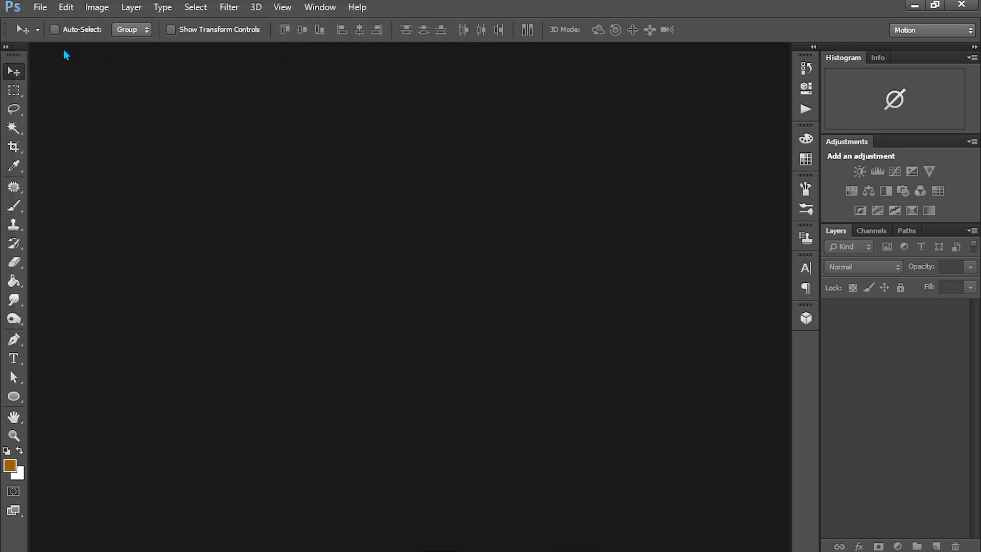
left_click(41, 7)
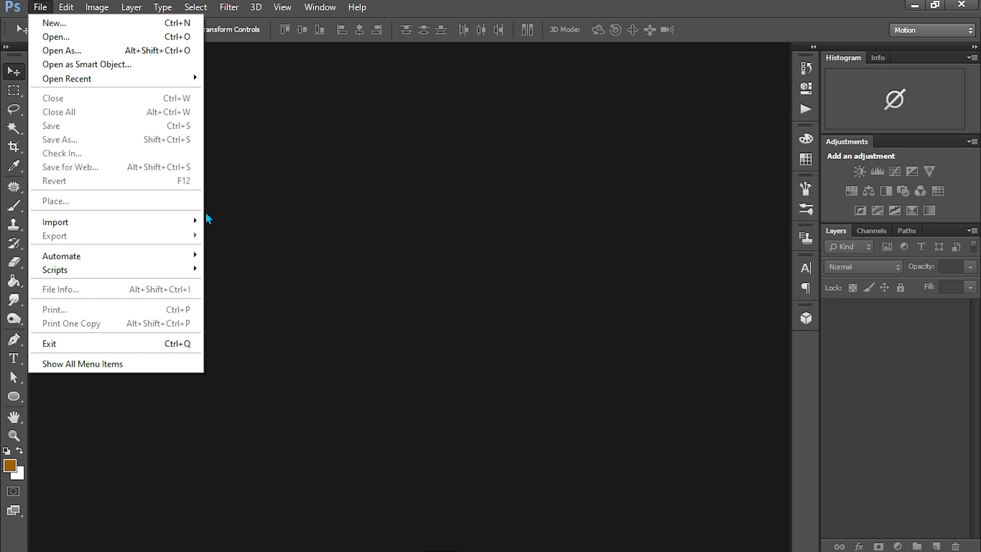
left_click(238, 207)
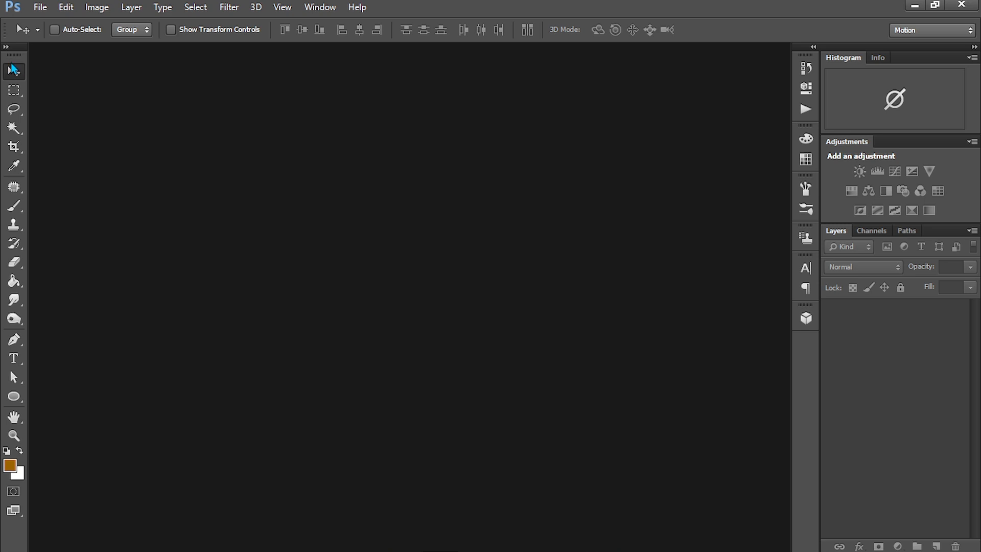
left_click(40, 7)
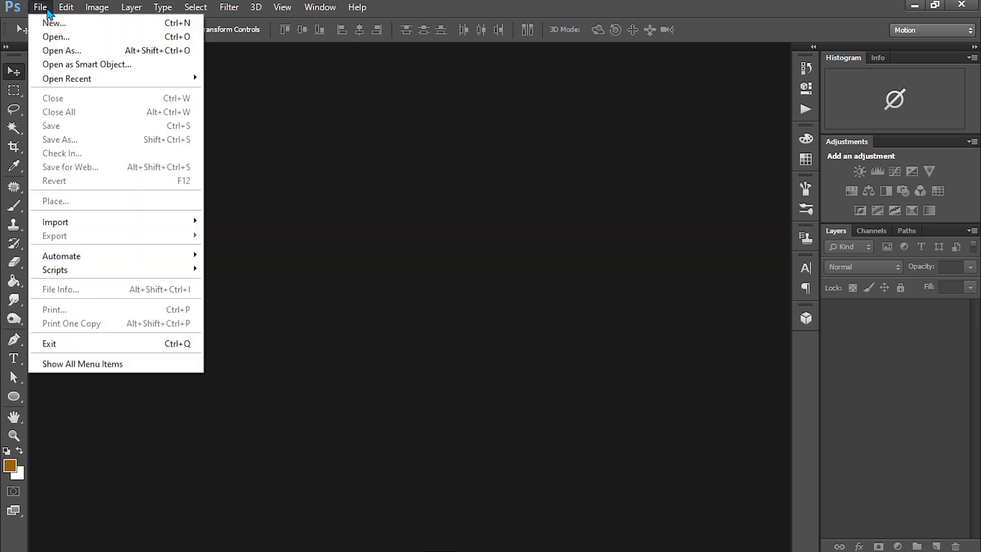
left_click(14, 69)
Create a 1366 by 768 pixel RGB document at 72 pixels/inch with a white background, and dock its window as a tab.
left_click(14, 91)
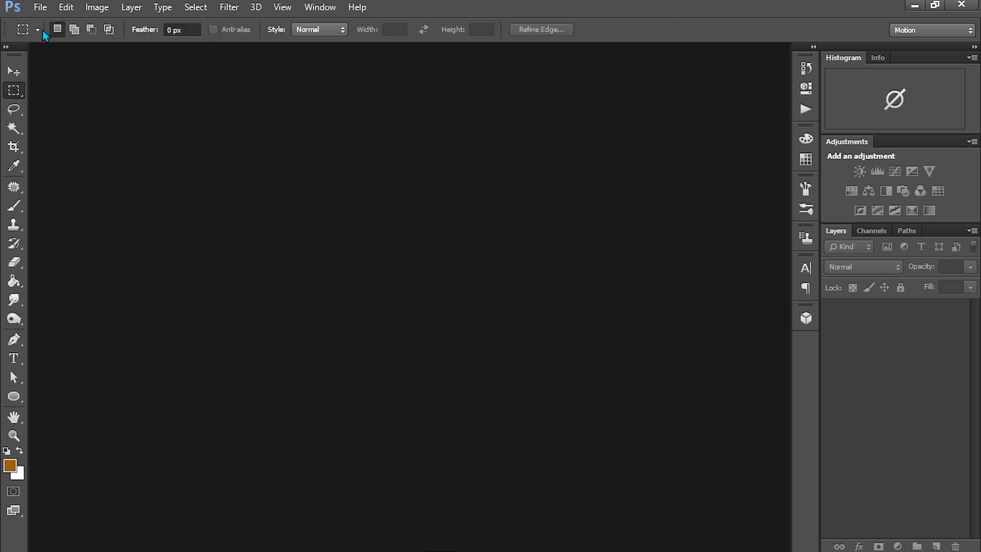
left_click(40, 9)
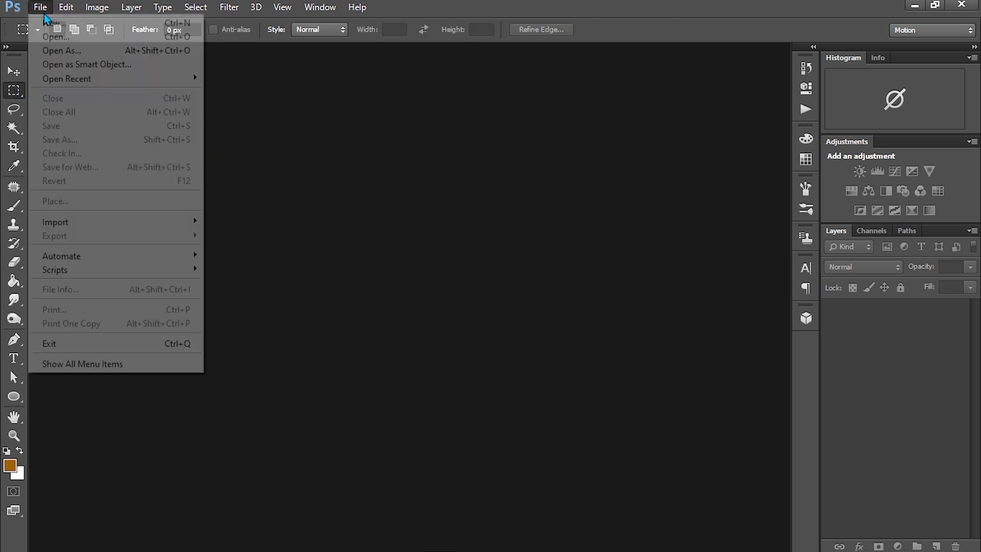
left_click(46, 22)
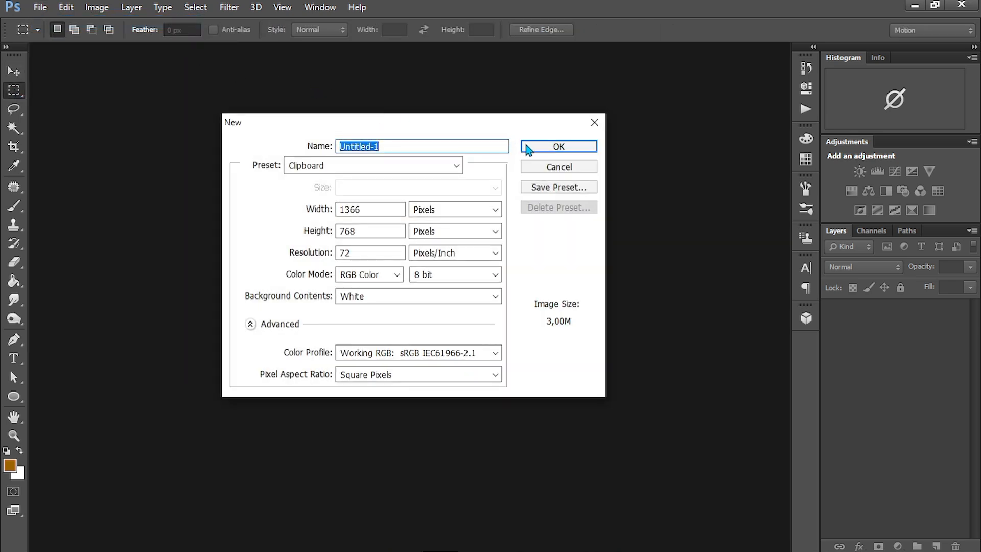
left_click(528, 149)
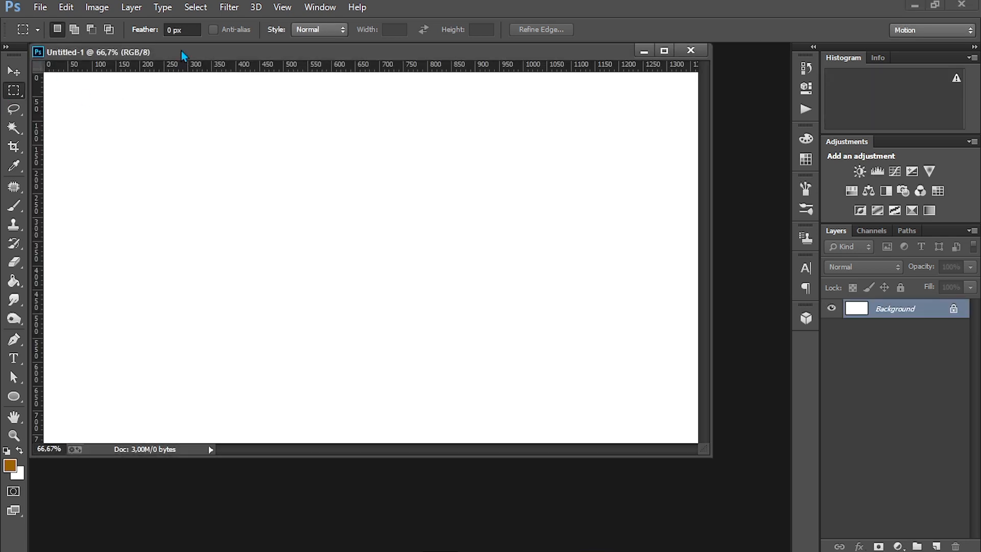
left_click_drag(181, 50, 210, 56)
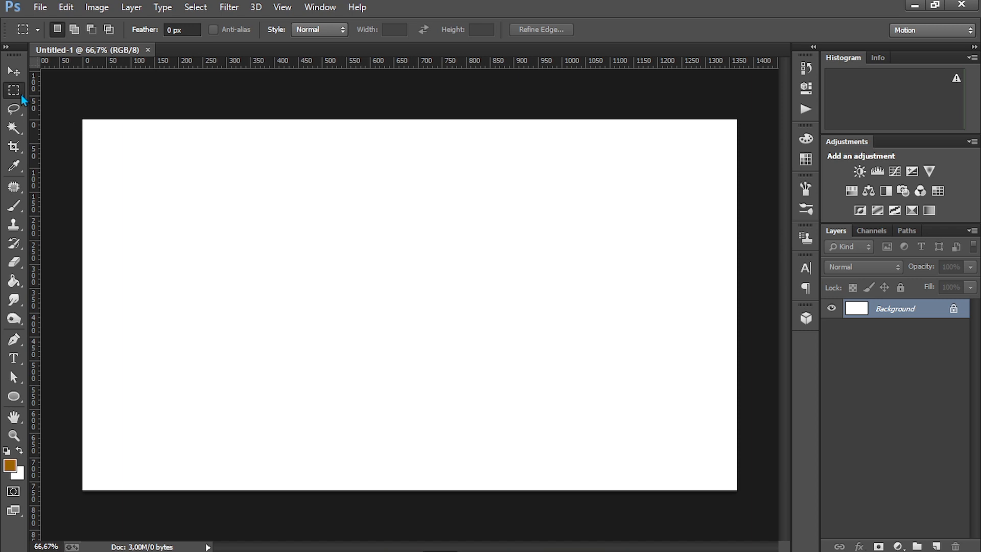
Draw an elliptical marquee selection about 500 by 420 px on the canvas, and deselect it.
right_click(15, 94)
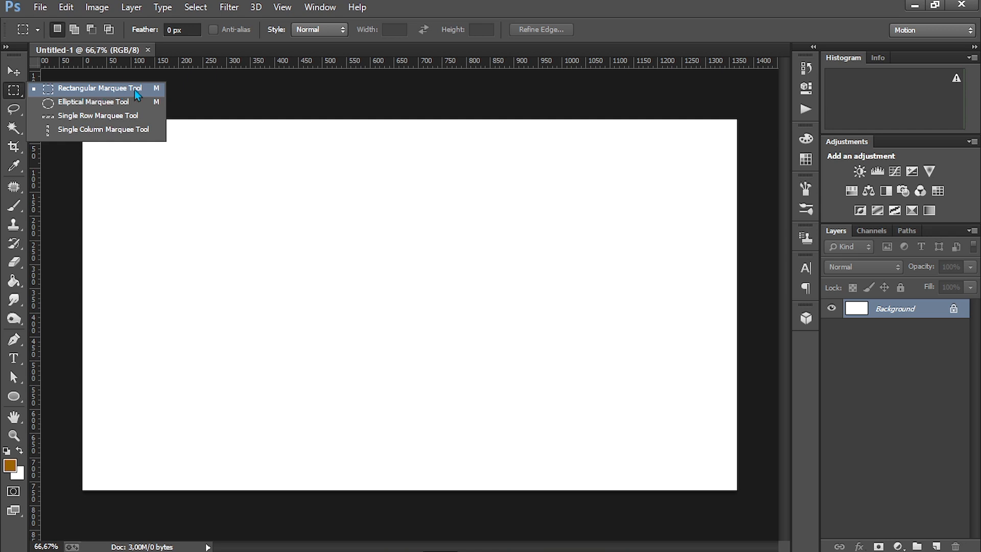
left_click(85, 103)
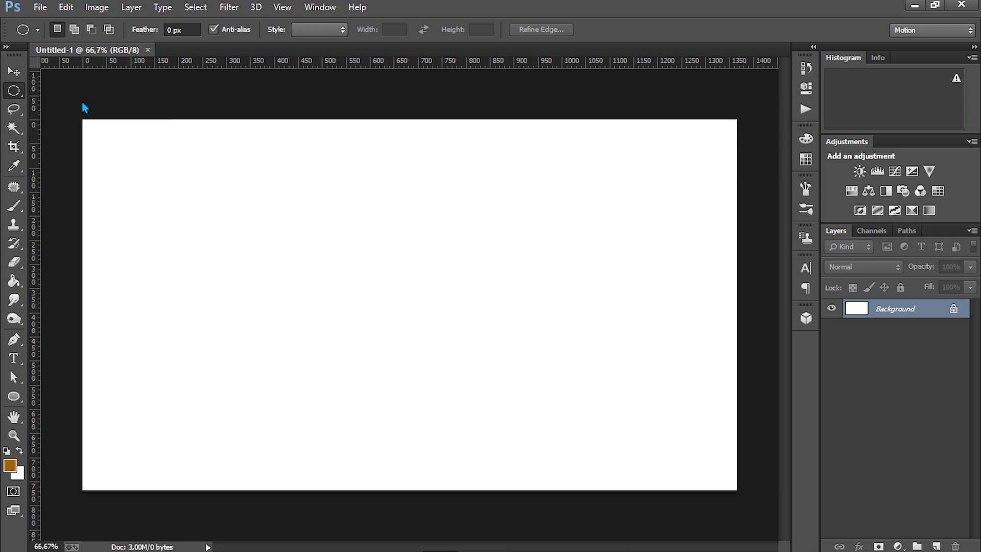
left_click_drag(136, 167, 376, 360)
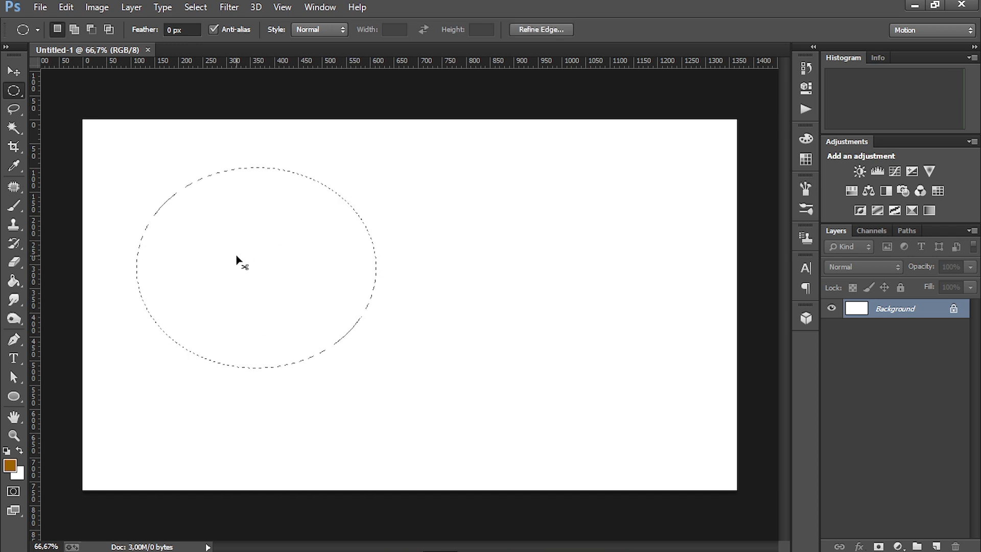
key("ctrl+d")
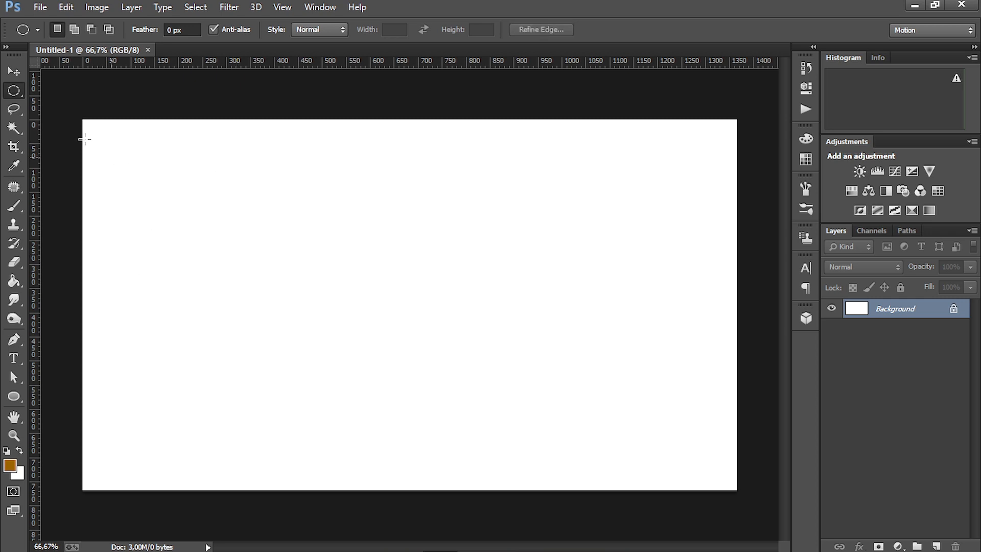
Draw a rectangular marquee selection about 500 by 410 px on the canvas, and deselect it.
right_click(19, 87)
left_click(62, 89)
left_click_drag(212, 181, 449, 379)
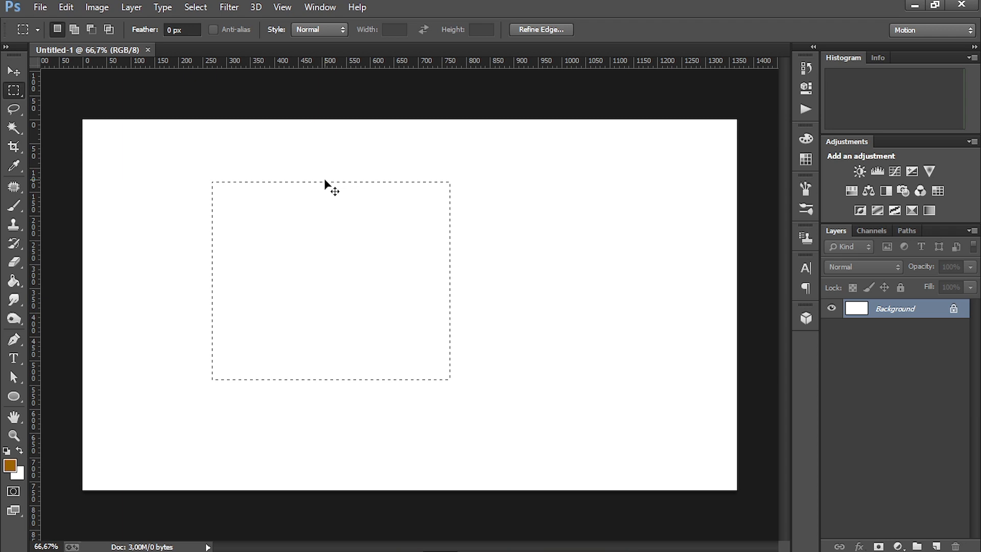
left_click(263, 168)
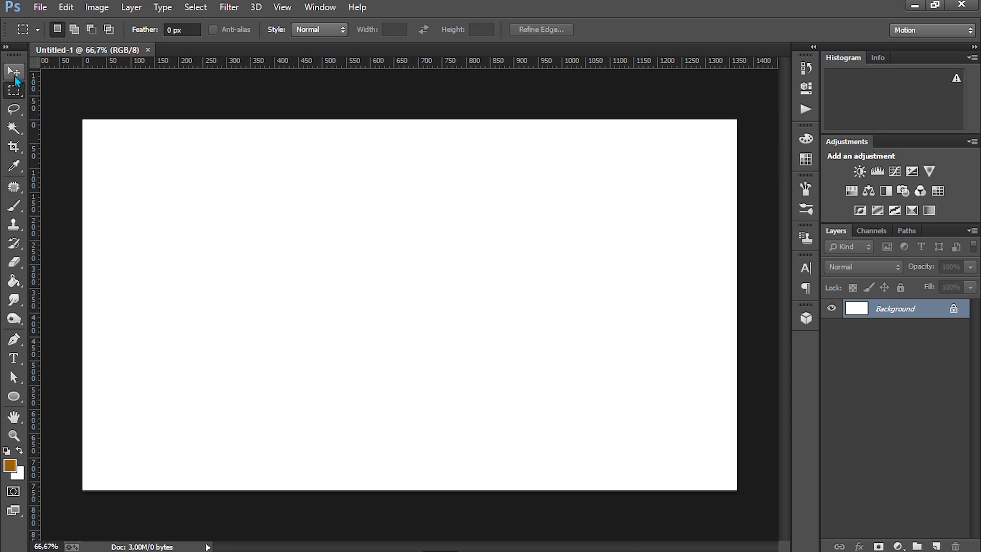
Draw a large freehand selection across the canvas with the Lasso tool, and deselect it.
left_click(14, 76)
left_click(14, 90)
left_click(20, 109)
left_click(20, 109)
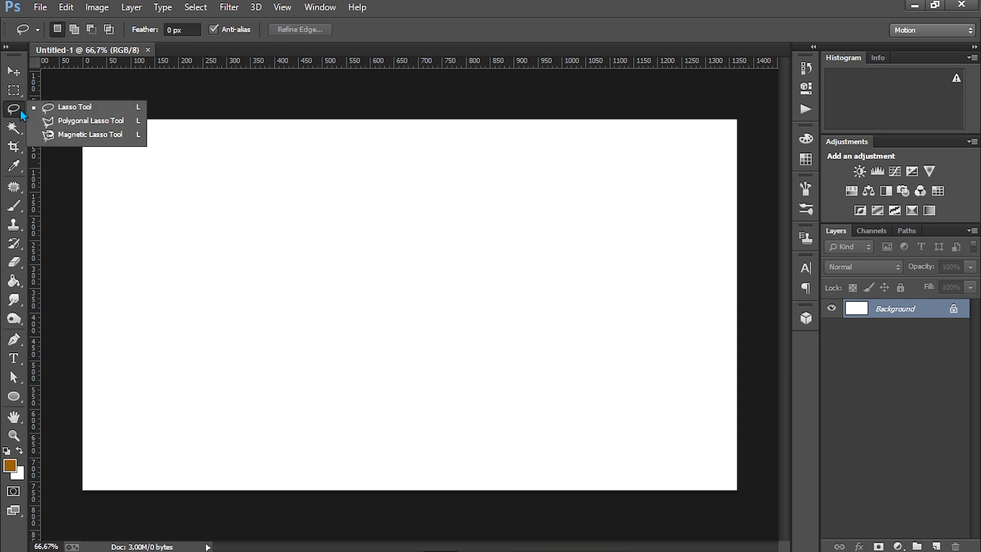
left_click(57, 108)
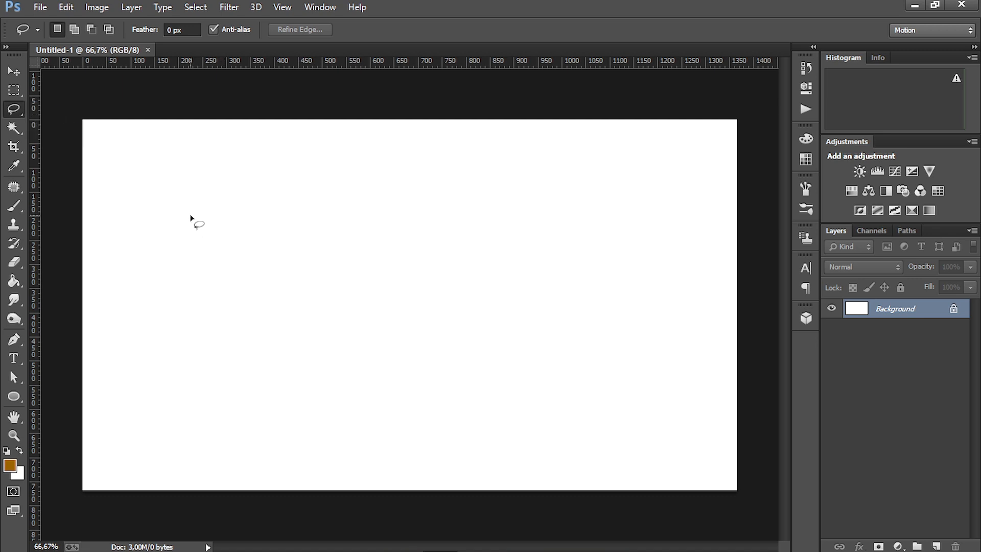
left_click_drag(179, 193, 206, 288)
mouse_move(229, 349)
left_mouse_down()
mouse_move(279, 341)
mouse_move(341, 278)
mouse_move(328, 226)
mouse_move(232, 212)
mouse_move(241, 181)
mouse_move(357, 196)
mouse_move(426, 169)
mouse_move(408, 320)
left_mouse_up()
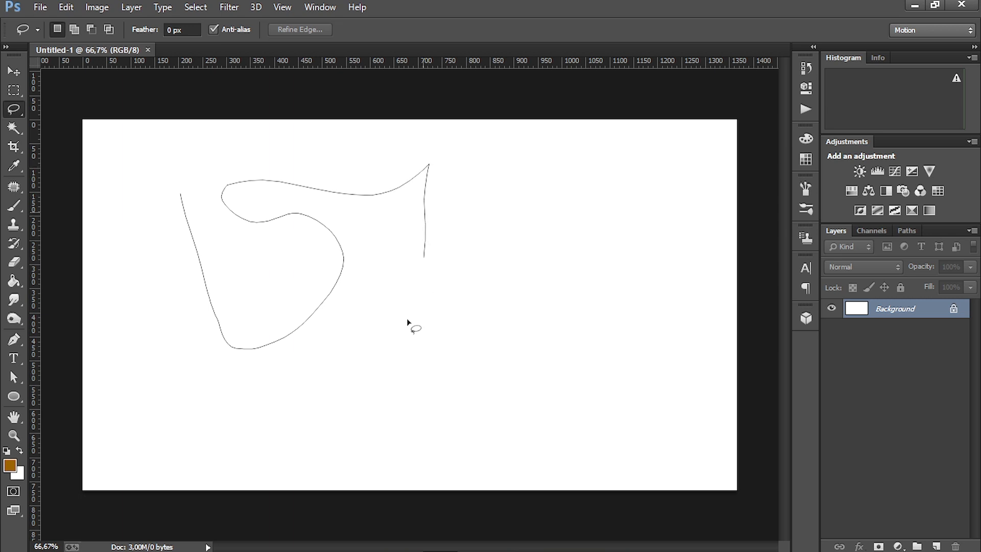
mouse_move(497, 323)
left_mouse_down()
mouse_move(540, 271)
mouse_move(527, 225)
left_mouse_up()
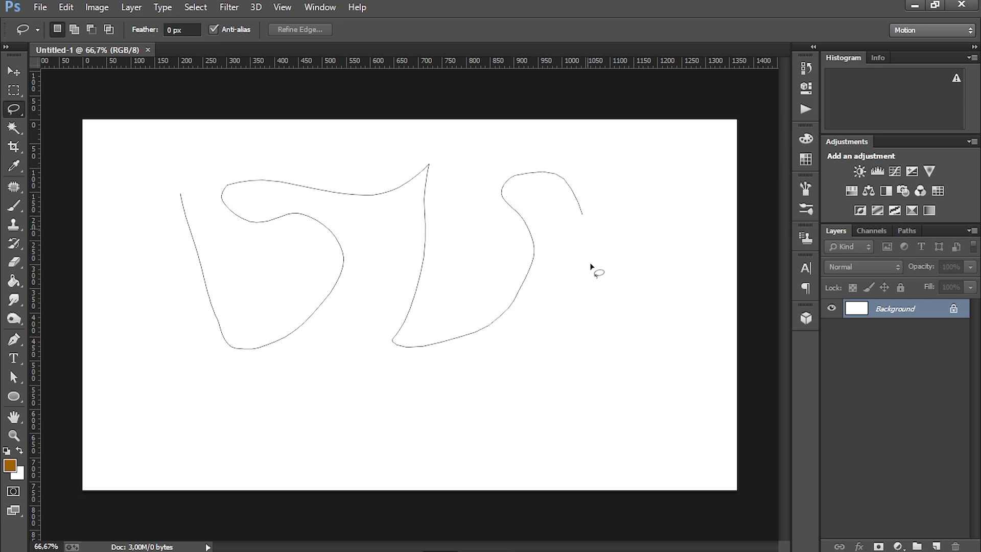
mouse_move(596, 276)
left_mouse_down()
mouse_move(576, 333)
mouse_move(529, 373)
mouse_move(416, 406)
mouse_move(323, 398)
mouse_move(282, 376)
mouse_move(227, 374)
mouse_move(169, 355)
mouse_move(148, 225)
mouse_move(175, 182)
mouse_move(188, 319)
left_mouse_up()
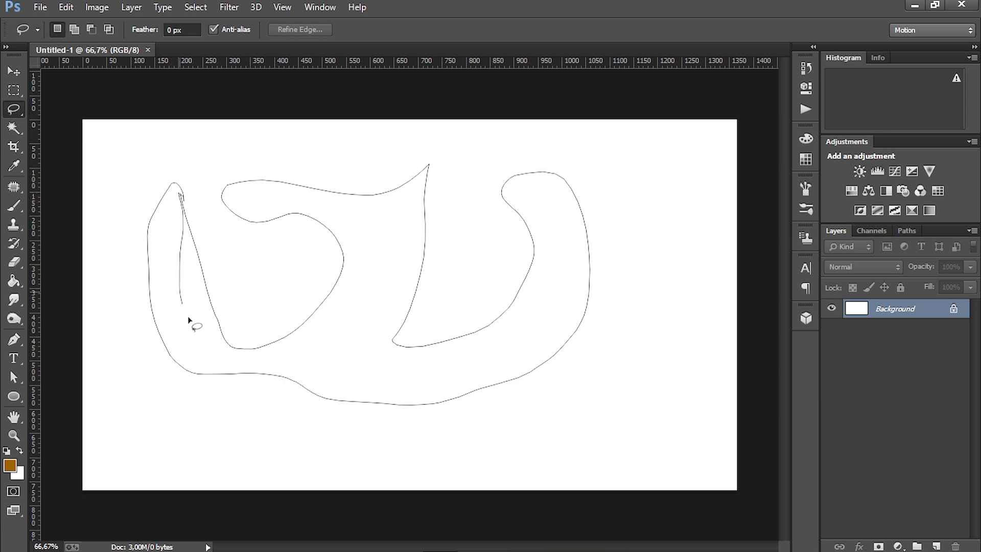
mouse_move(339, 345)
left_mouse_down()
mouse_move(322, 368)
mouse_move(307, 347)
left_mouse_up()
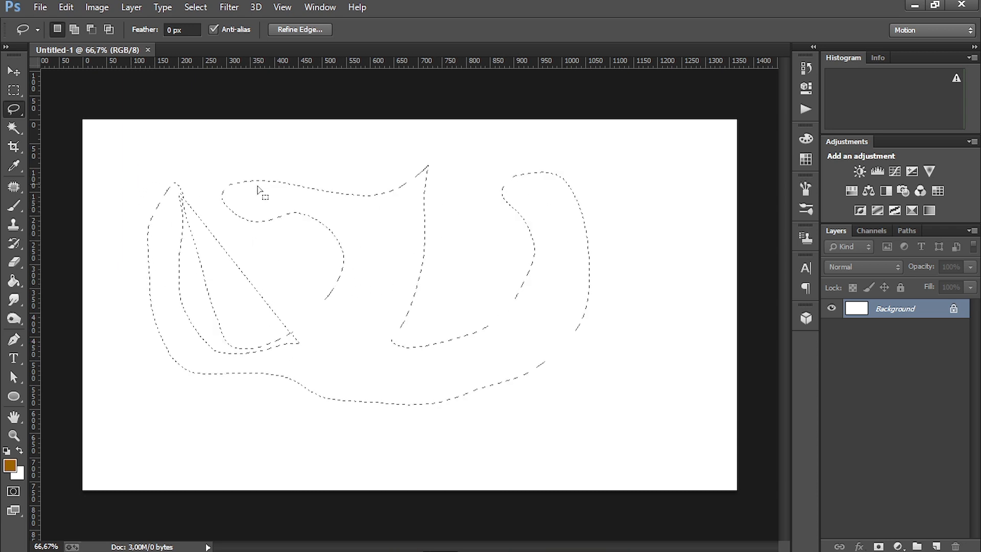
right_click(20, 110)
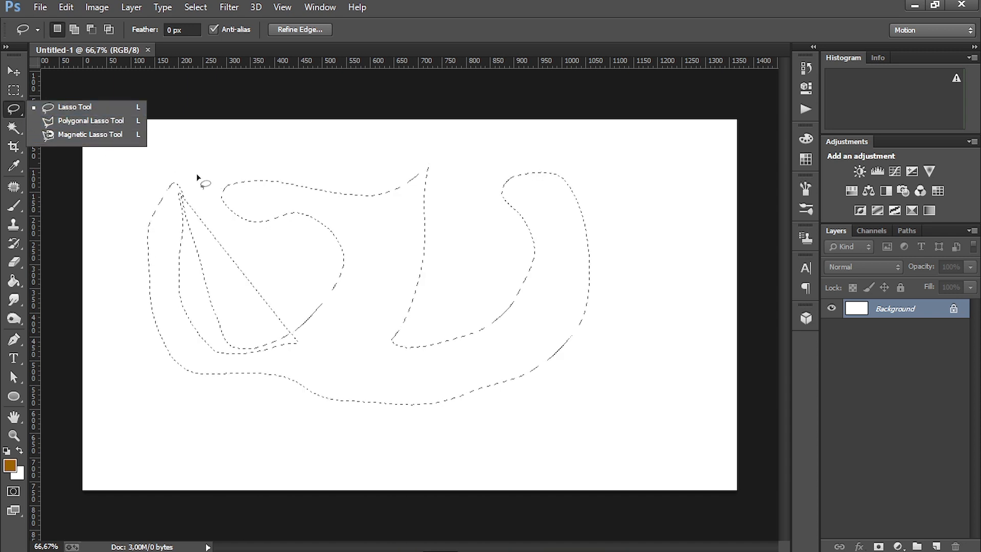
left_click(213, 208)
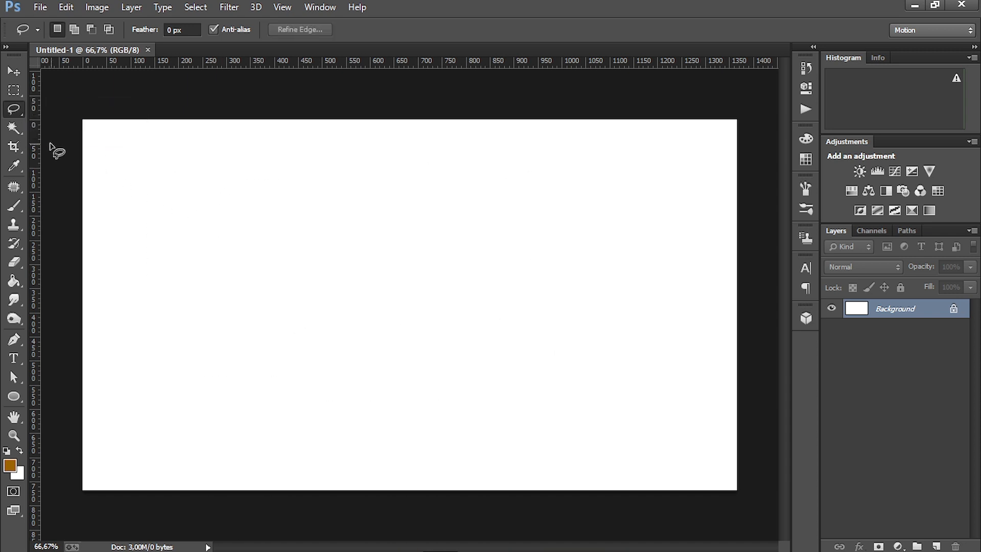
Activate the Magic Wand tool, place the image pngwing.com (1).png from Downloads into the document, and commit the placement.
left_click(21, 128)
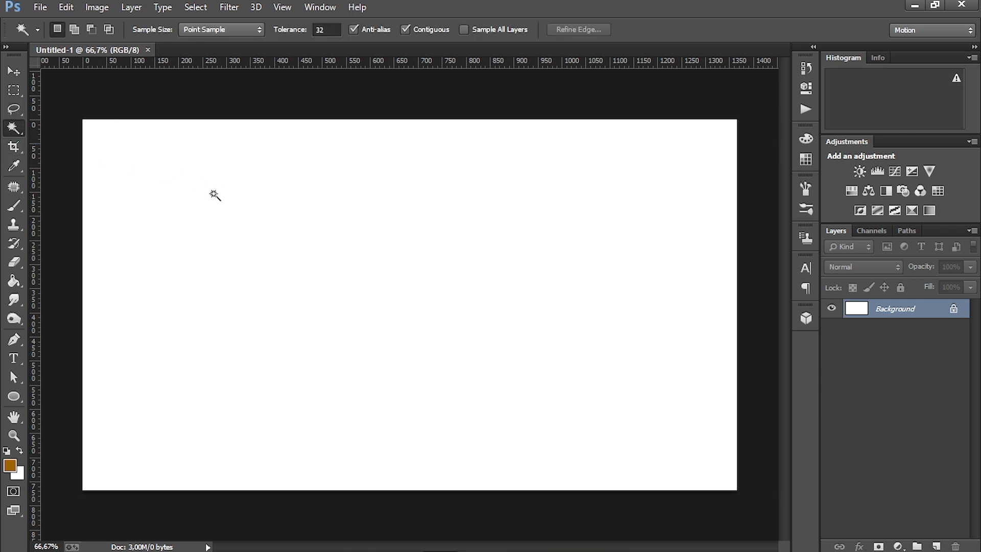
left_click(40, 7)
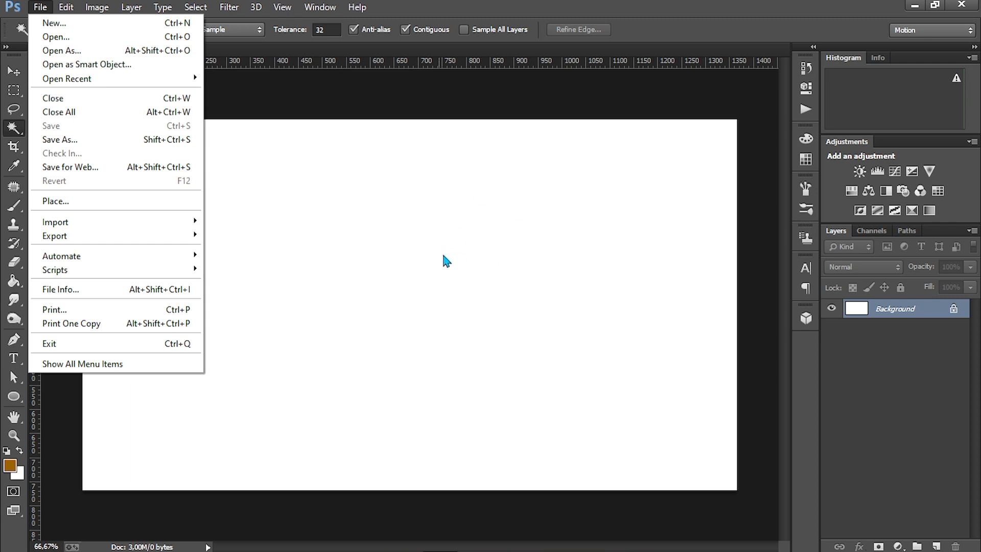
left_click(142, 202)
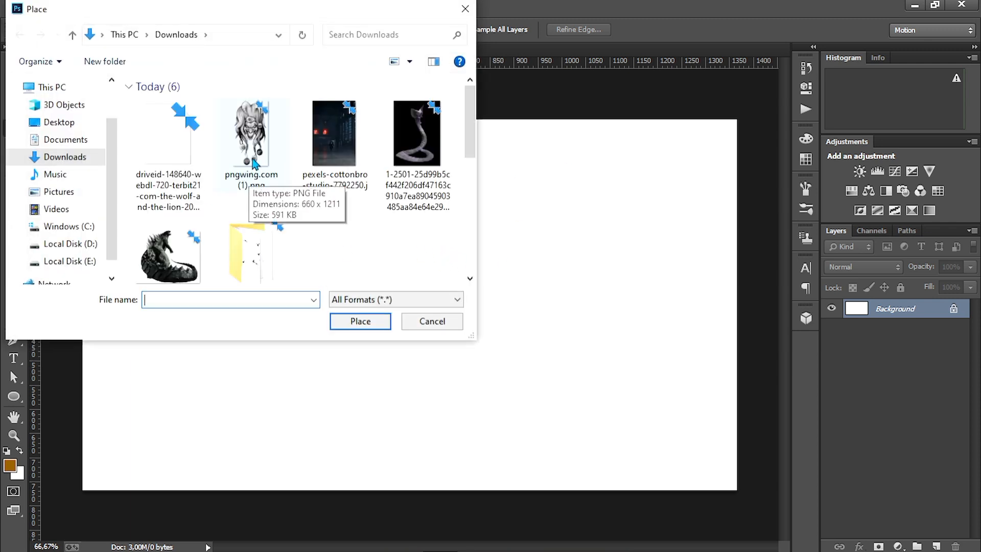
left_click(253, 162)
left_click(380, 319)
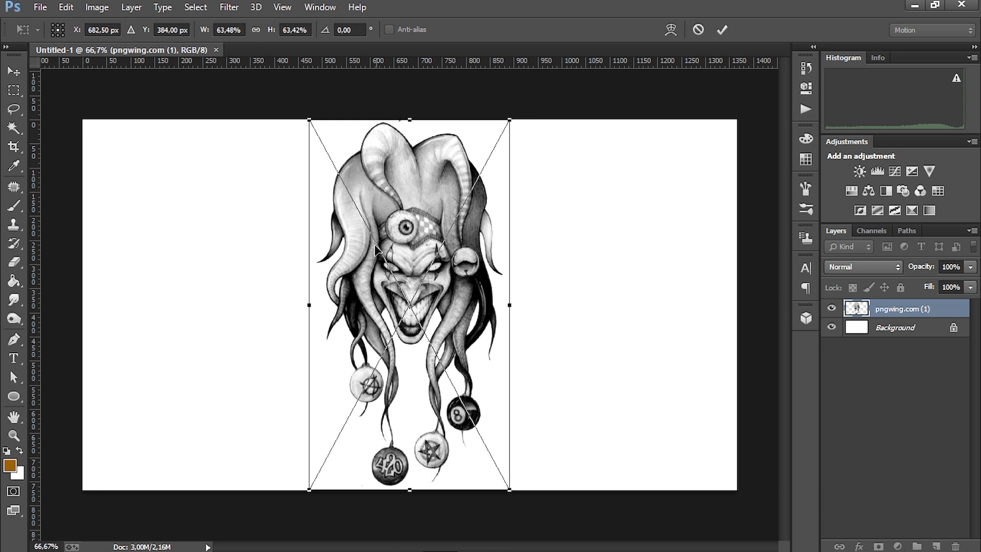
key("w")
left_click(722, 31)
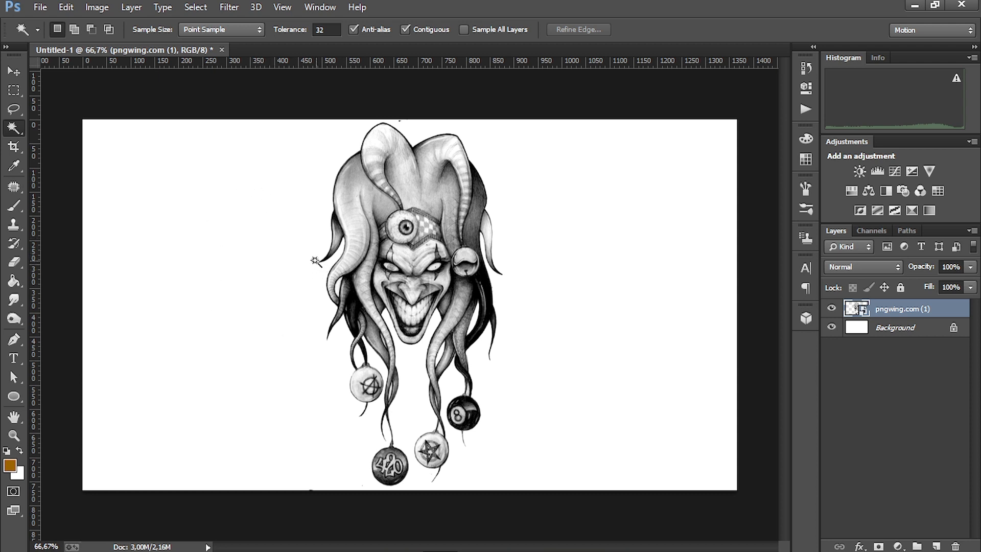
Select the empty area around the jester image with the Magic Wand tool, and deselect it.
left_click(268, 195)
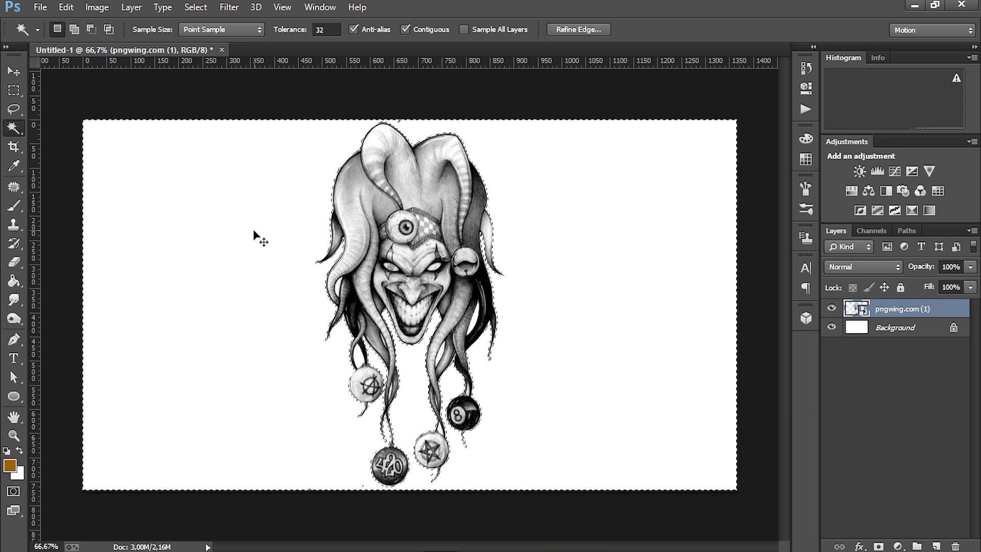
key("ctrl+d")
Select the jester figure with the Quick Selection tool, and deselect it.
right_click(20, 134)
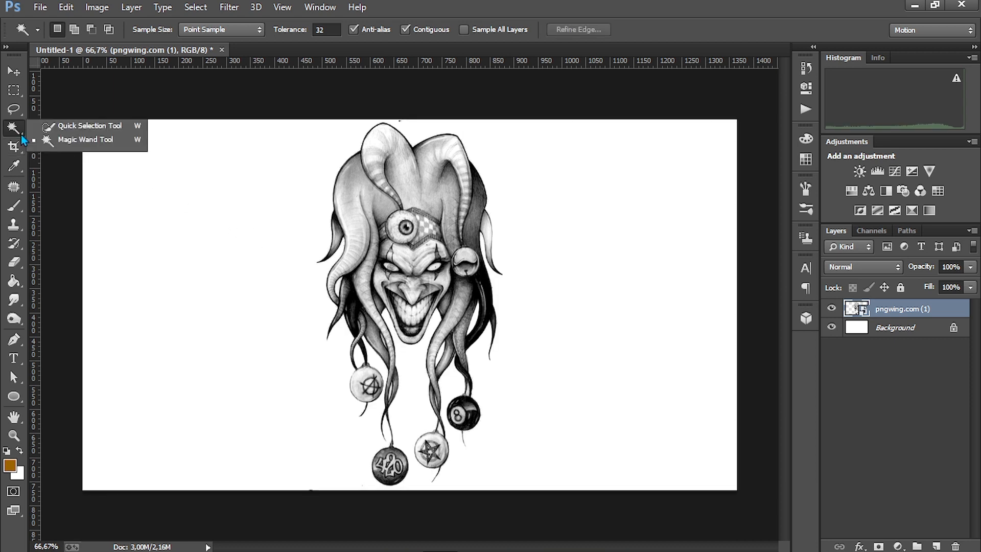
left_click(52, 129)
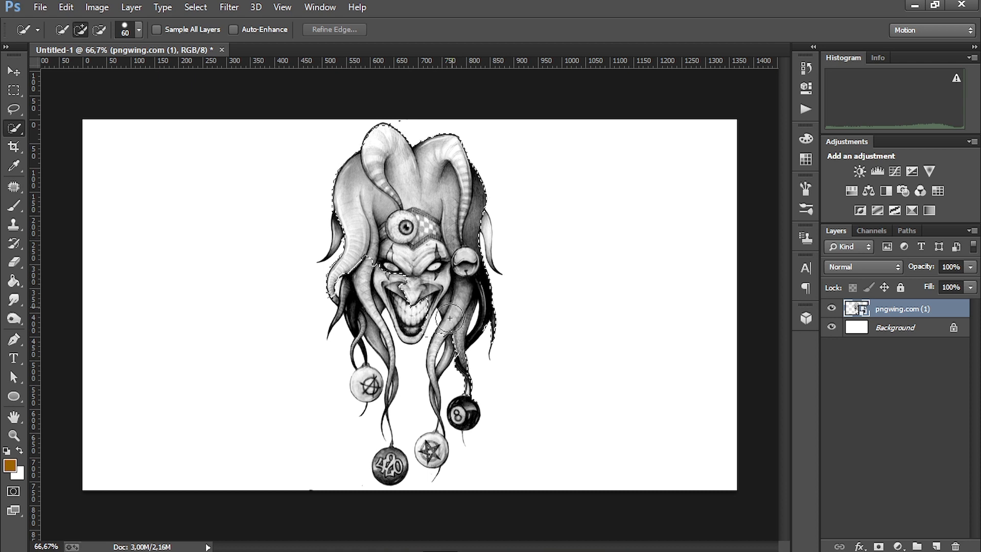
mouse_move(476, 249)
left_mouse_down()
mouse_move(406, 273)
mouse_move(382, 294)
mouse_move(368, 369)
mouse_move(384, 442)
mouse_move(399, 462)
mouse_move(431, 447)
mouse_move(462, 415)
mouse_move(464, 394)
left_mouse_up()
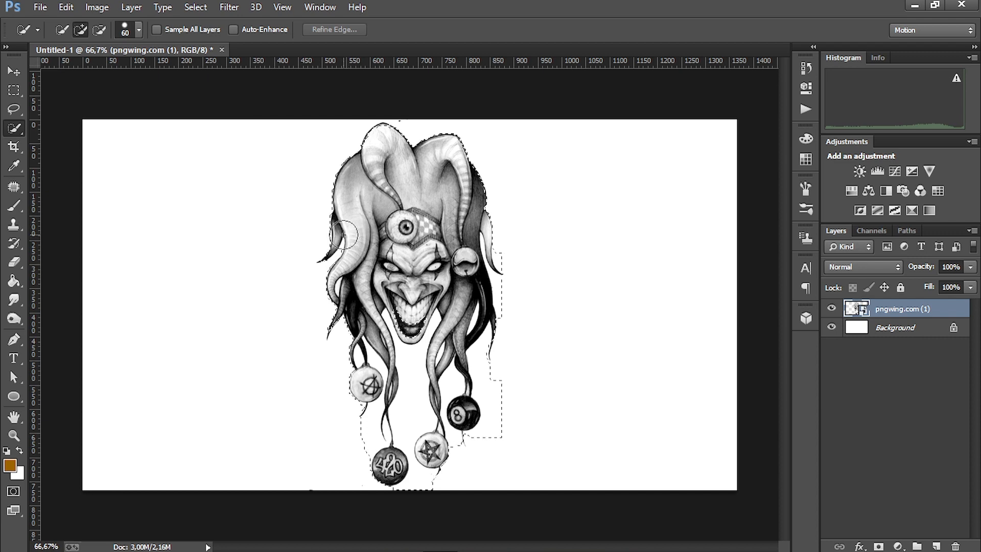
left_click_drag(343, 235, 382, 250)
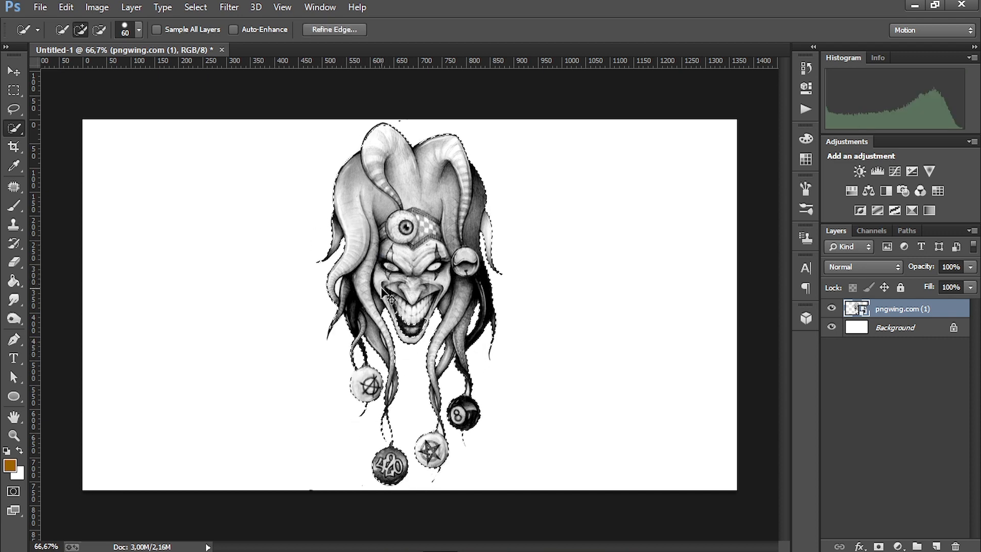
key("ctrl+d")
Crop the canvas from both sides to a narrow frame around the jester, and undo the crop.
left_click(21, 145)
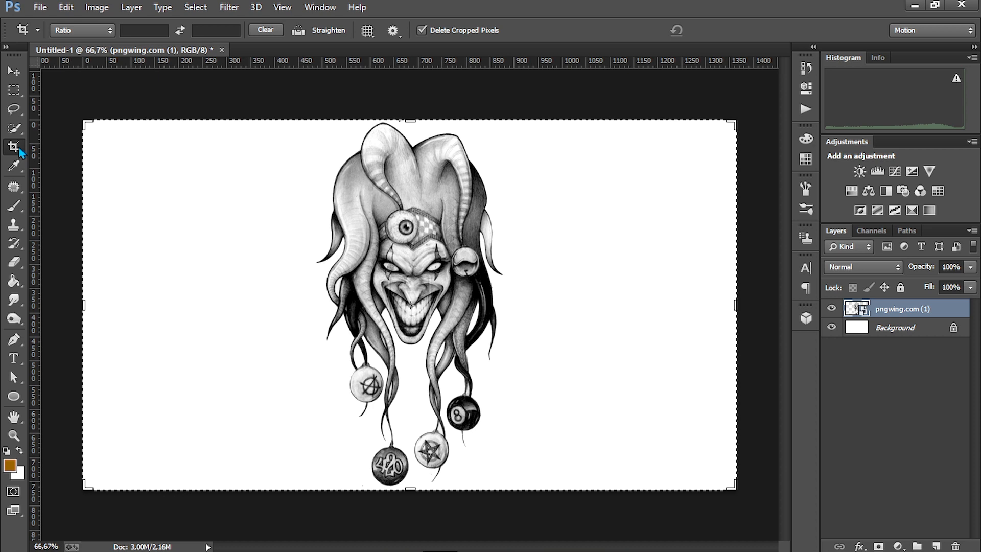
left_click(257, 190)
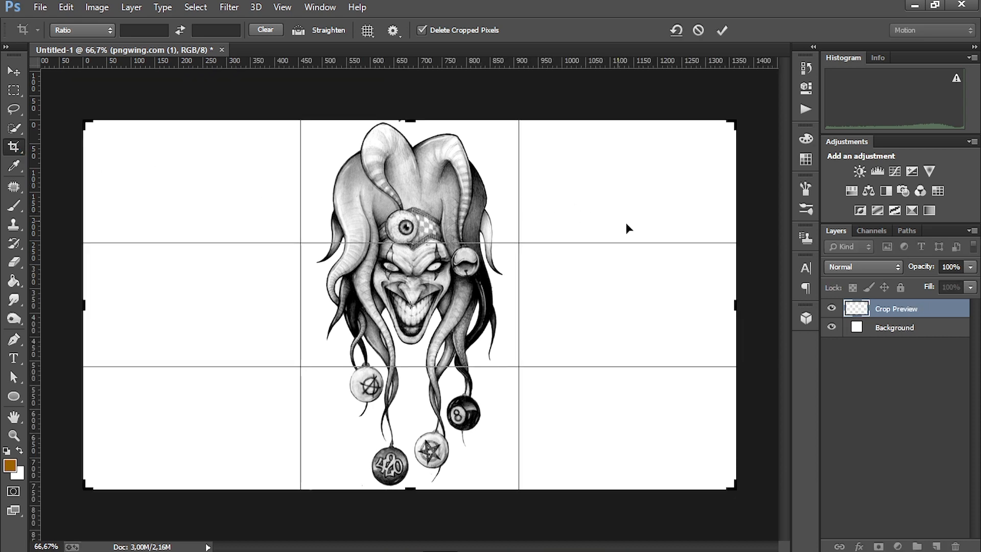
left_click_drag(734, 302, 654, 291)
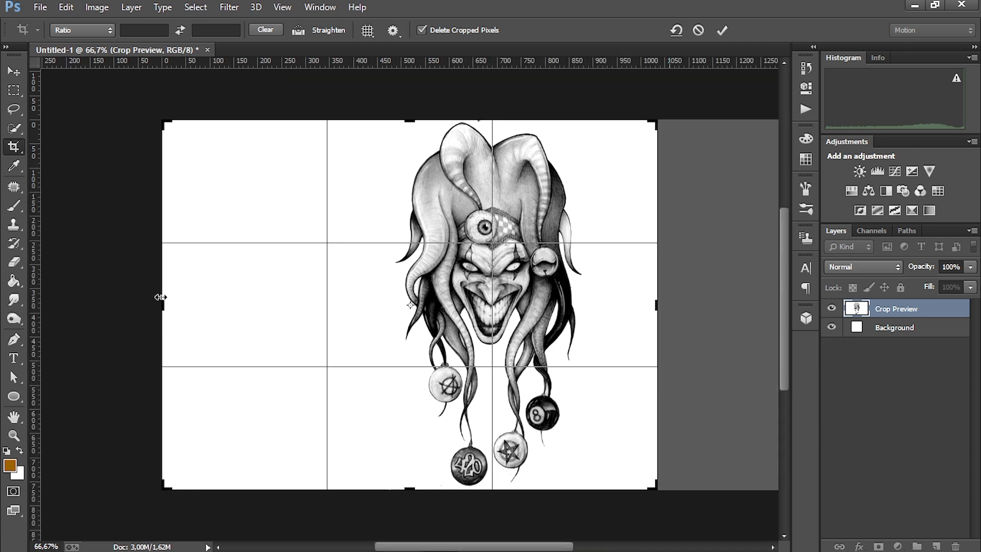
left_click_drag(161, 299, 252, 305)
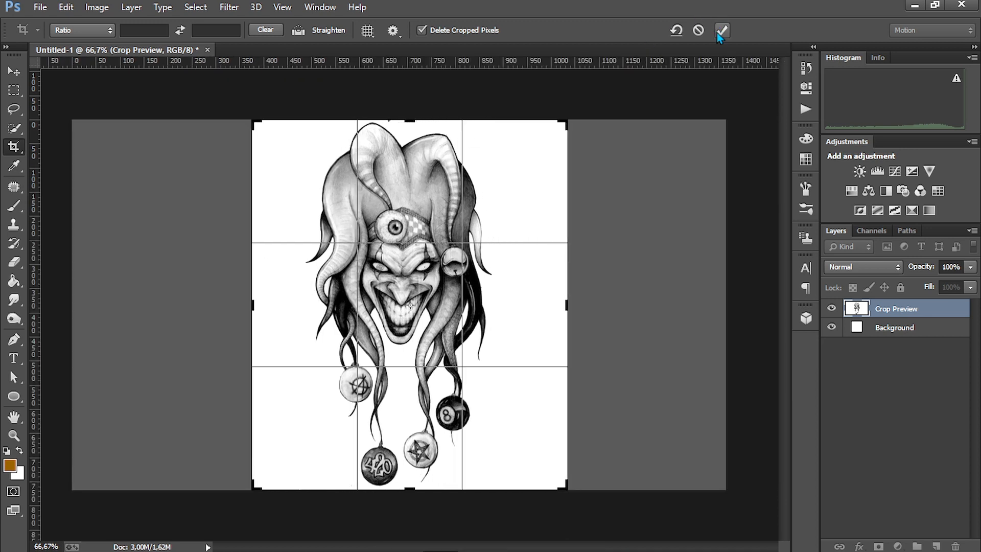
left_click(717, 32)
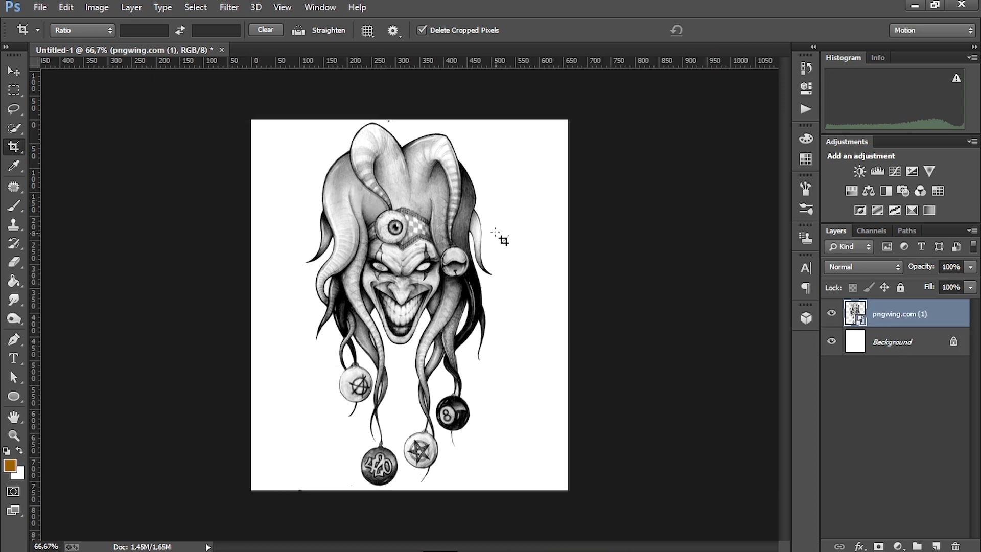
key("ctrl+z")
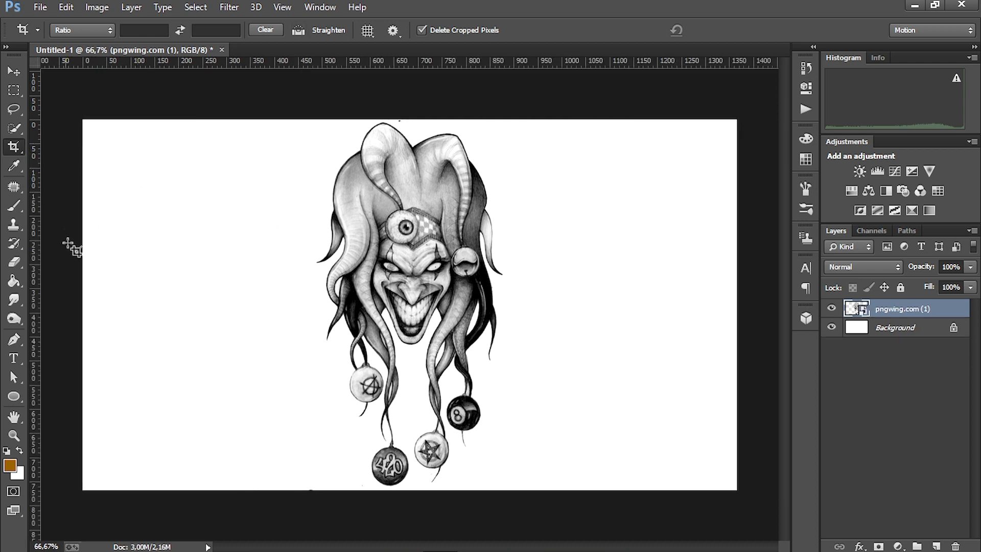
Sample the white area beside the jester as the foreground color with the Eyedropper tool.
left_click(20, 163)
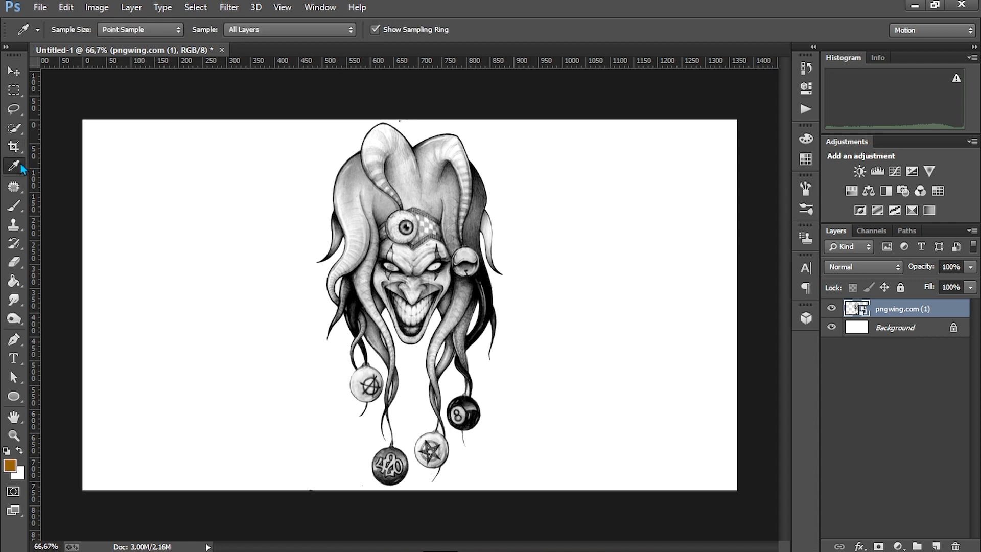
right_click(20, 162)
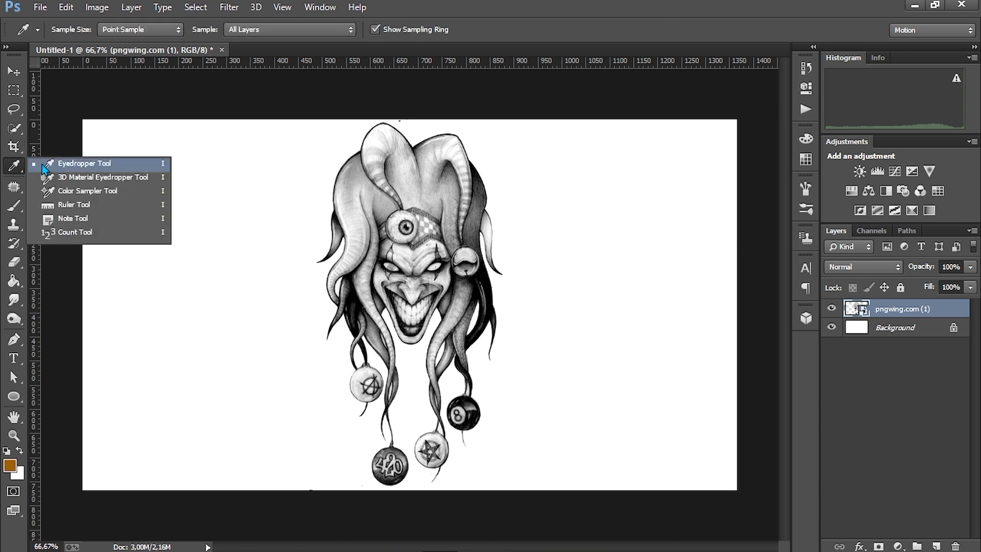
left_click(87, 165)
left_click_drag(184, 188, 204, 307)
left_click(177, 206)
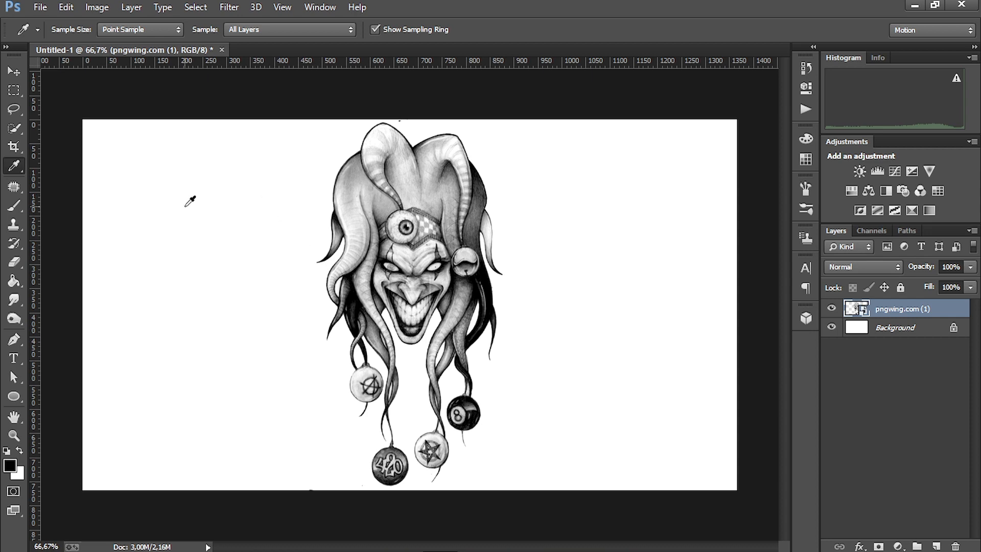
left_click(186, 206)
Try orange ff9933 and a sample of the white canvas in the foreground Color Picker, and cancel it.
left_click(9, 469)
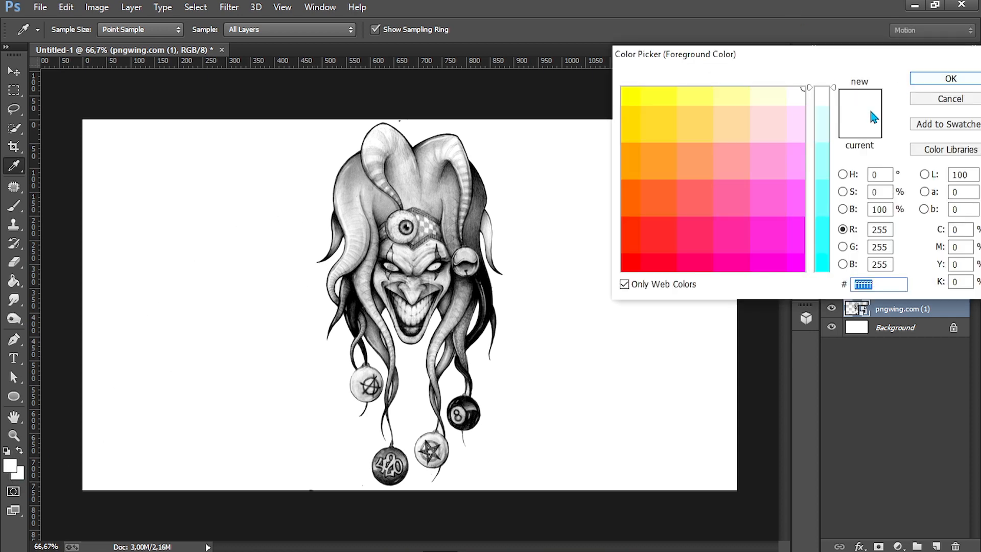
left_click(647, 164)
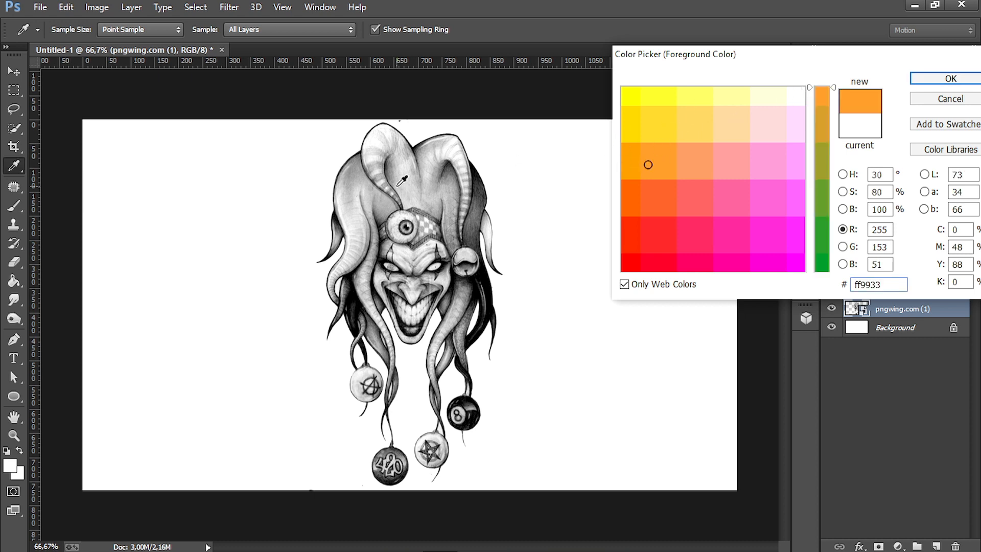
left_click(178, 227)
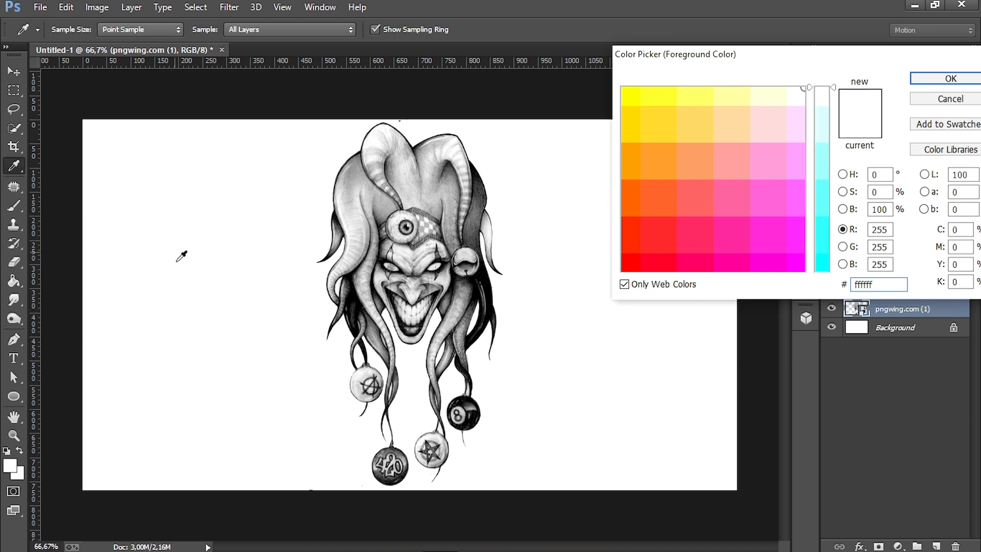
left_click(941, 97)
Activate the Spot Healing Brush tool with Content-Aware type and rasterize the pngwing.com (1) layer.
right_click(14, 164)
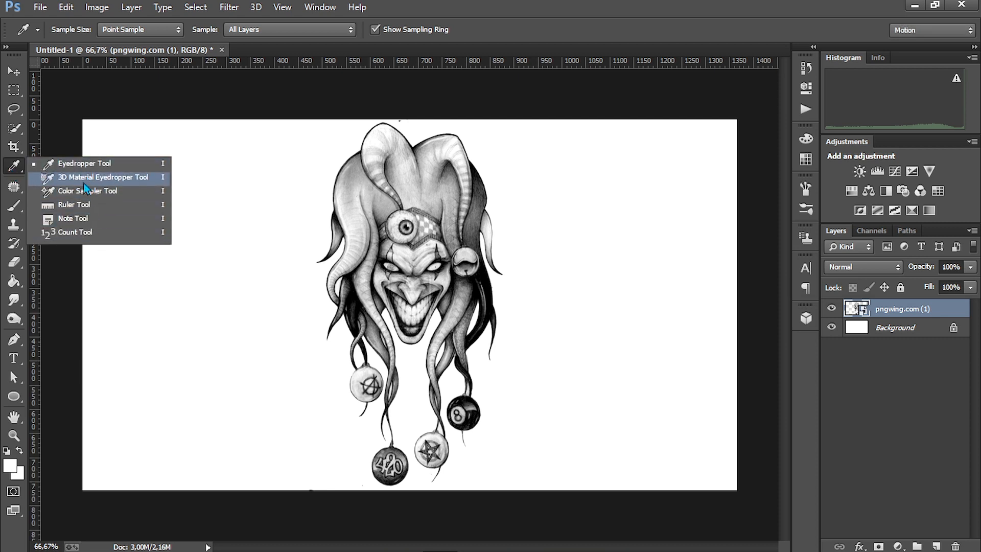
left_click(20, 189)
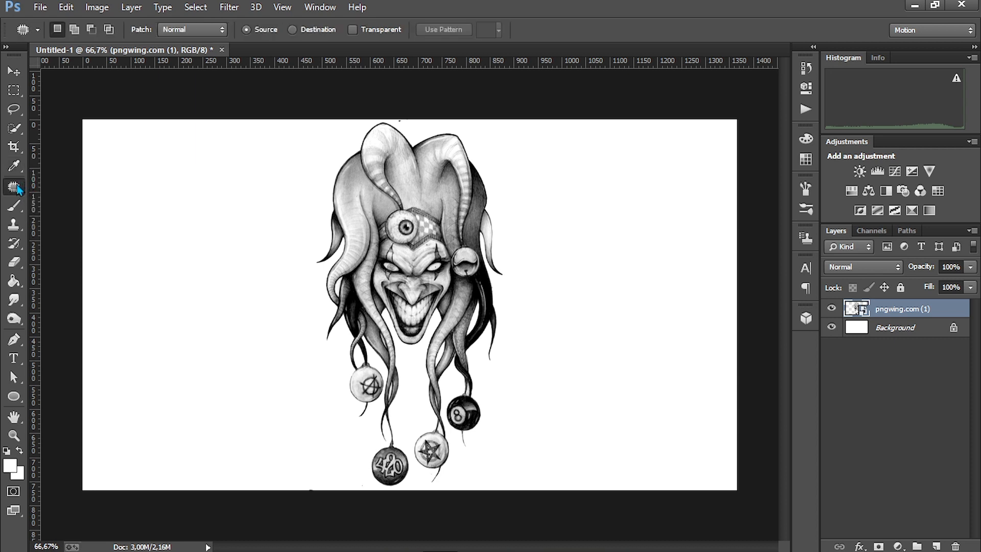
left_click(15, 188)
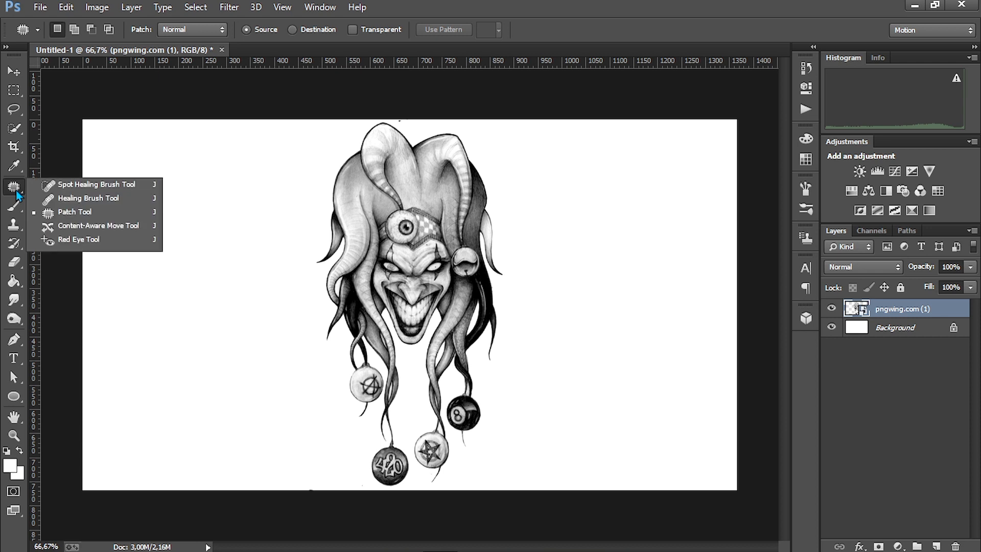
left_click(94, 184)
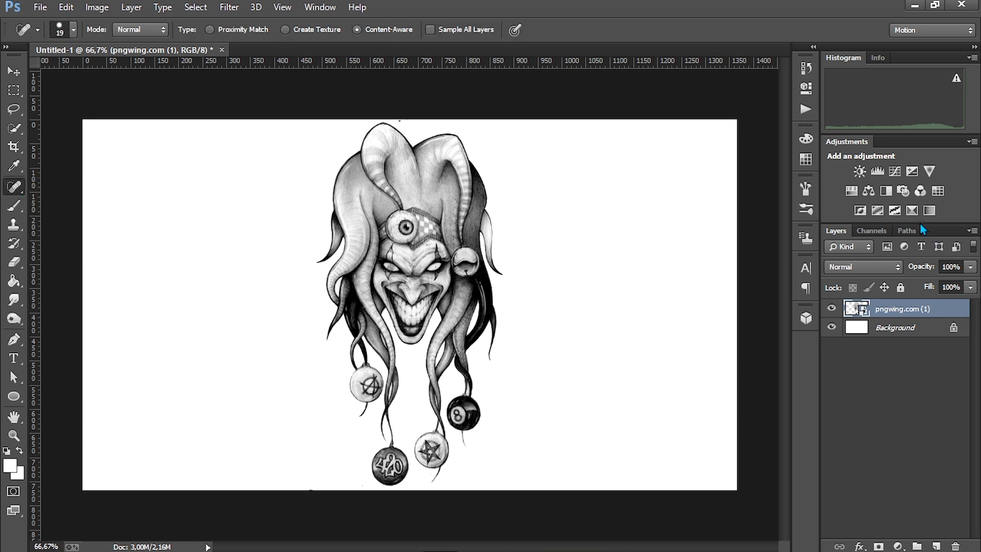
right_click(883, 318)
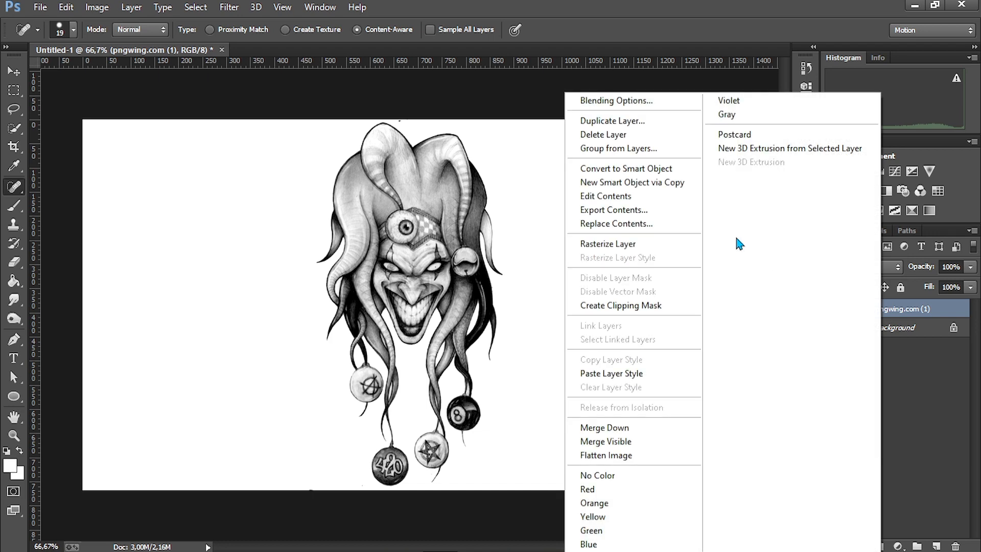
left_click(638, 245)
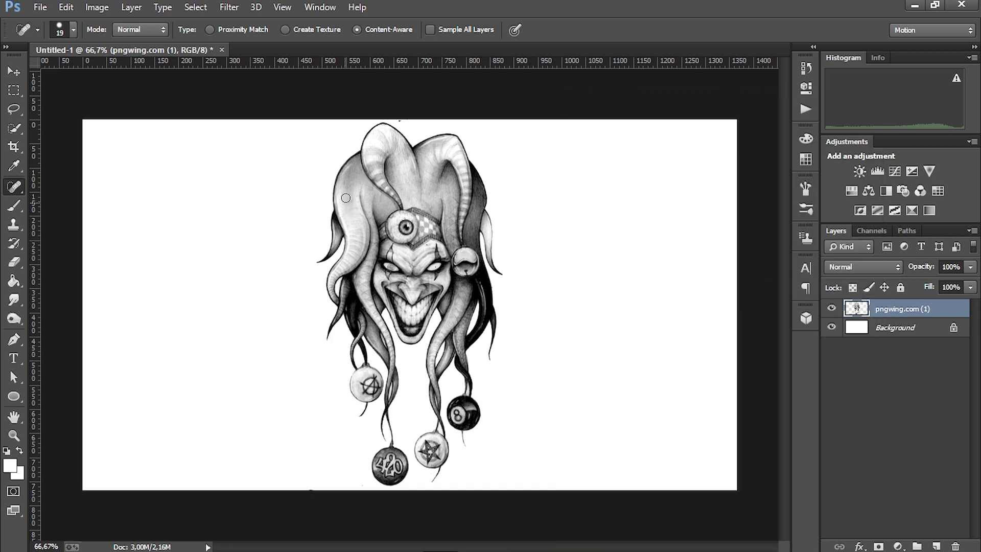
Paint several size 19 Spot Healing Brush strokes outward across the left edge of the jester's hat, and undo them.
left_click_drag(346, 197, 294, 258)
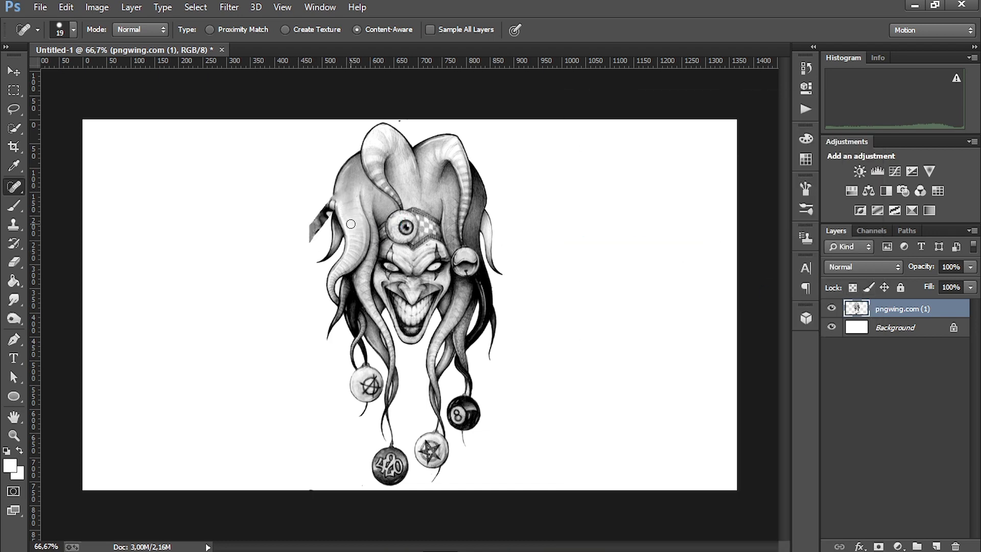
left_click_drag(335, 213, 309, 270)
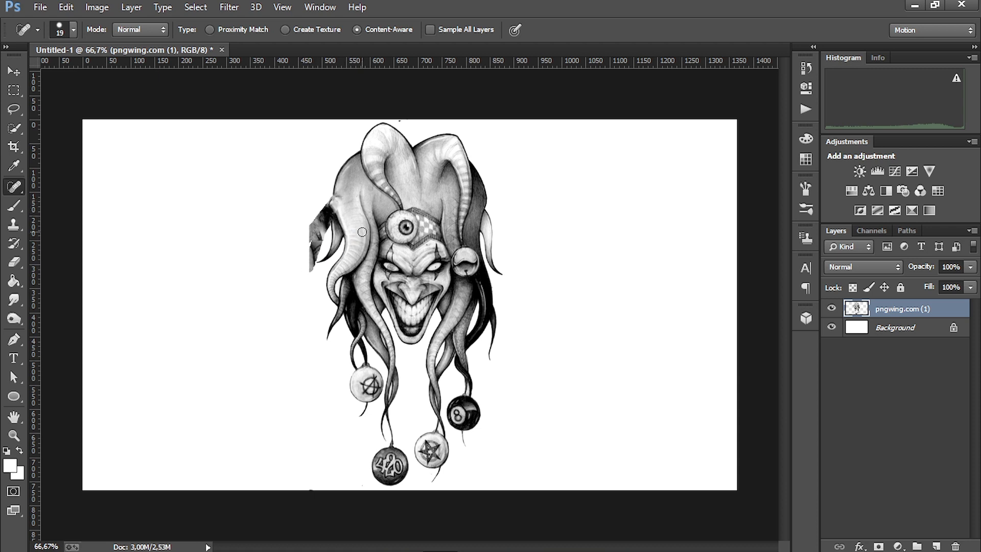
mouse_move(338, 212)
left_mouse_down()
mouse_move(303, 283)
mouse_move(333, 246)
mouse_move(302, 287)
mouse_move(326, 264)
mouse_move(303, 304)
mouse_move(327, 251)
mouse_move(294, 298)
left_mouse_up()
mouse_move(335, 214)
left_mouse_down()
mouse_move(317, 217)
mouse_move(308, 307)
mouse_move(327, 305)
left_mouse_up()
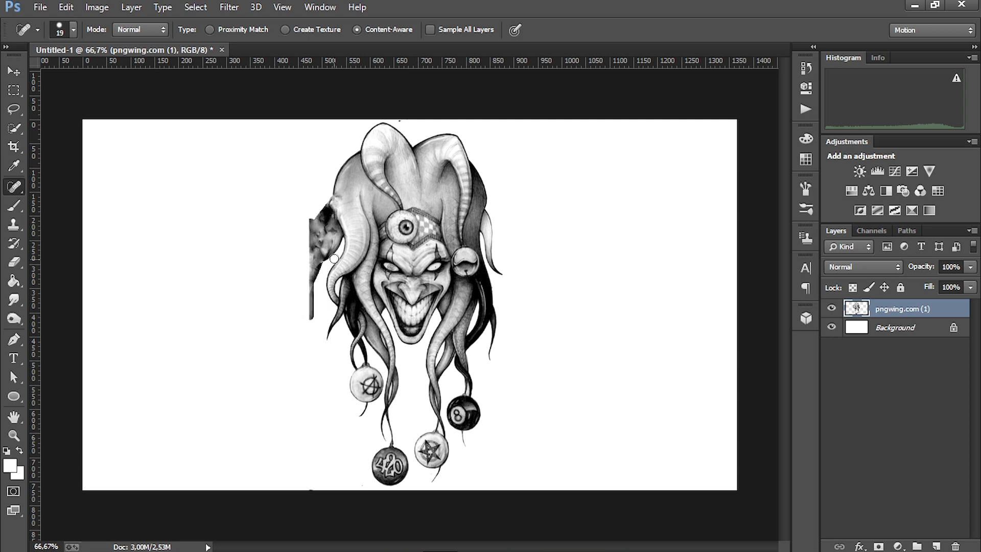
mouse_move(339, 183)
left_mouse_down()
mouse_move(303, 237)
mouse_move(333, 187)
mouse_move(313, 222)
left_mouse_up()
left_click_drag(344, 166, 314, 219)
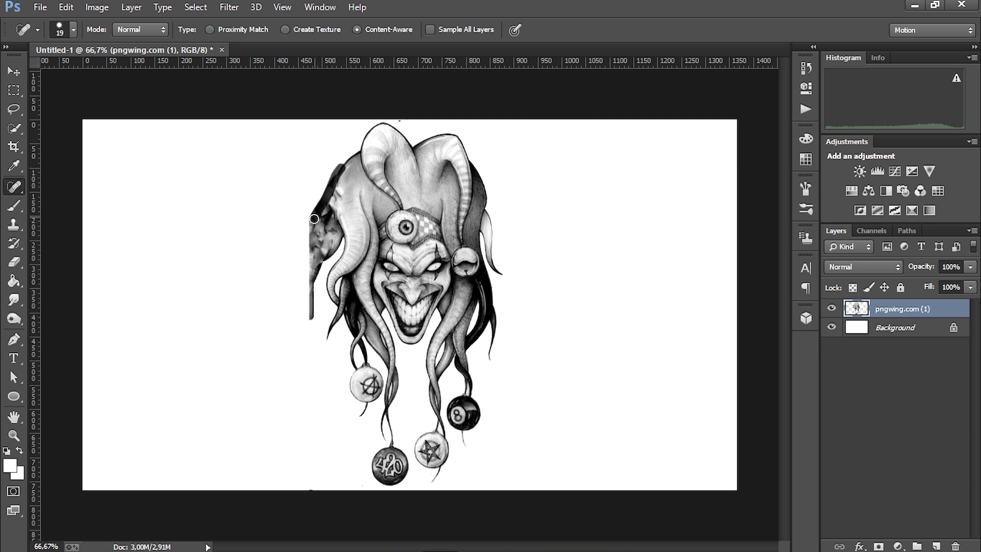
mouse_move(341, 164)
left_mouse_down()
mouse_move(298, 217)
mouse_move(309, 221)
mouse_move(298, 256)
left_mouse_up()
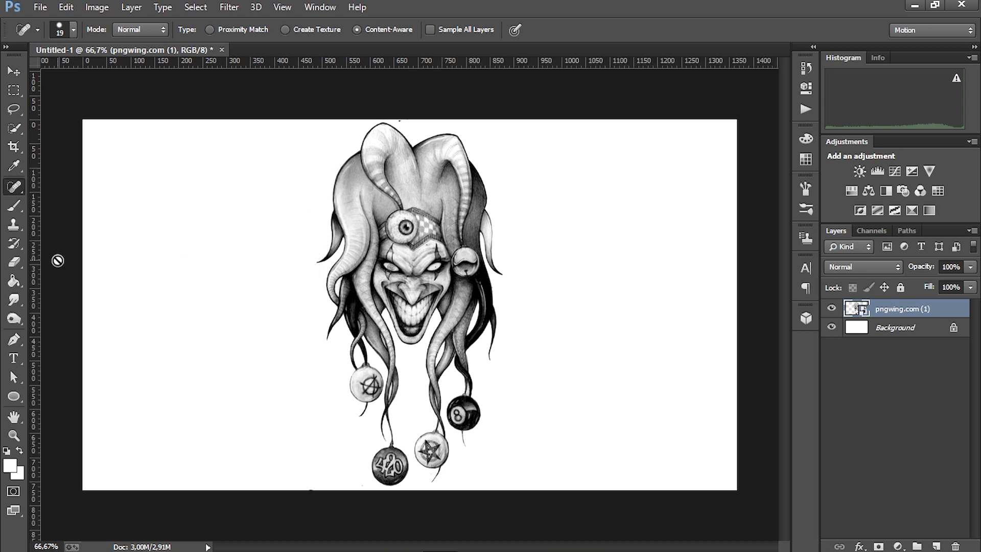
Activate the Healing Brush tool and rasterize the pngwing.com (1) layer.
right_click(19, 191)
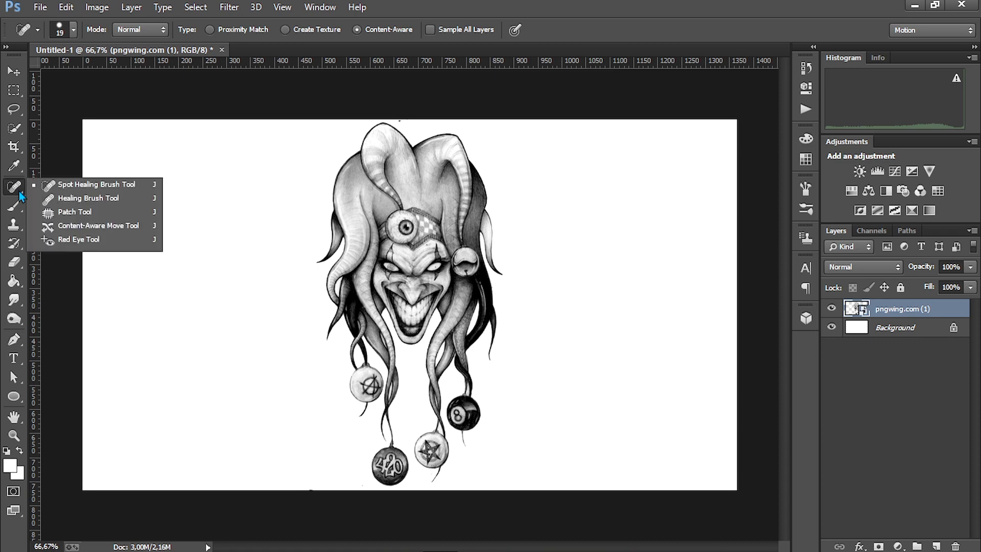
left_click(71, 204)
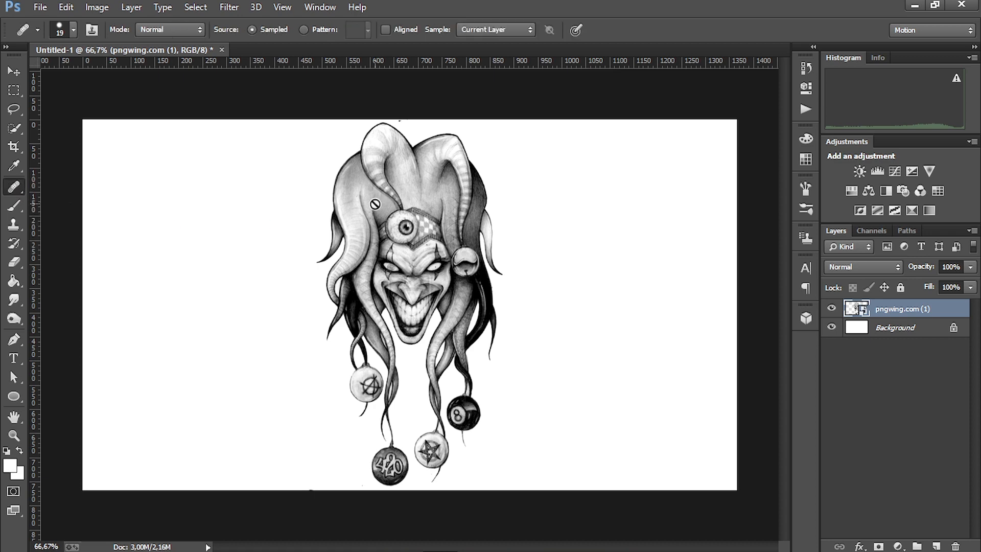
right_click(912, 305)
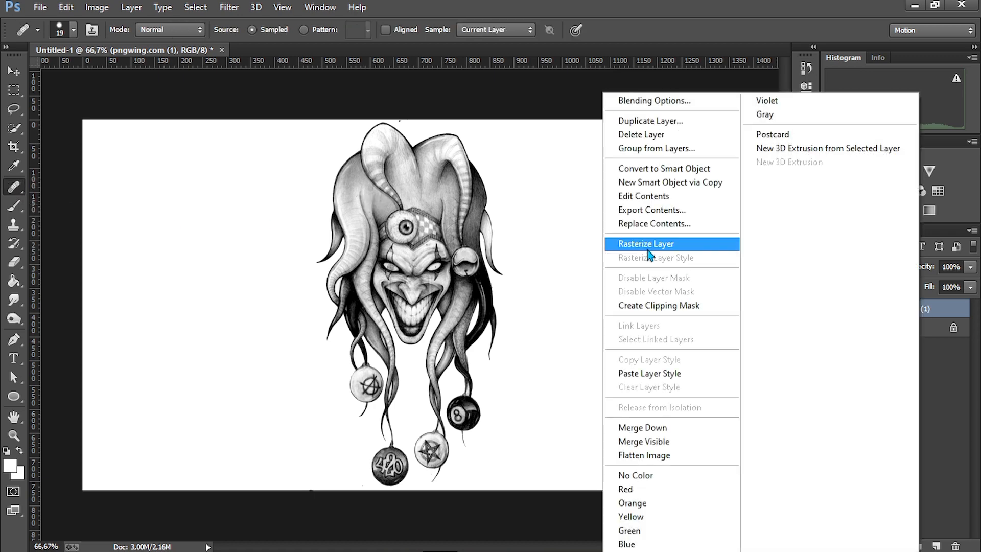
left_click(645, 244)
Define a Healing Brush source point on the jester's hat just above the eyeball ornament.
left_click(343, 192)
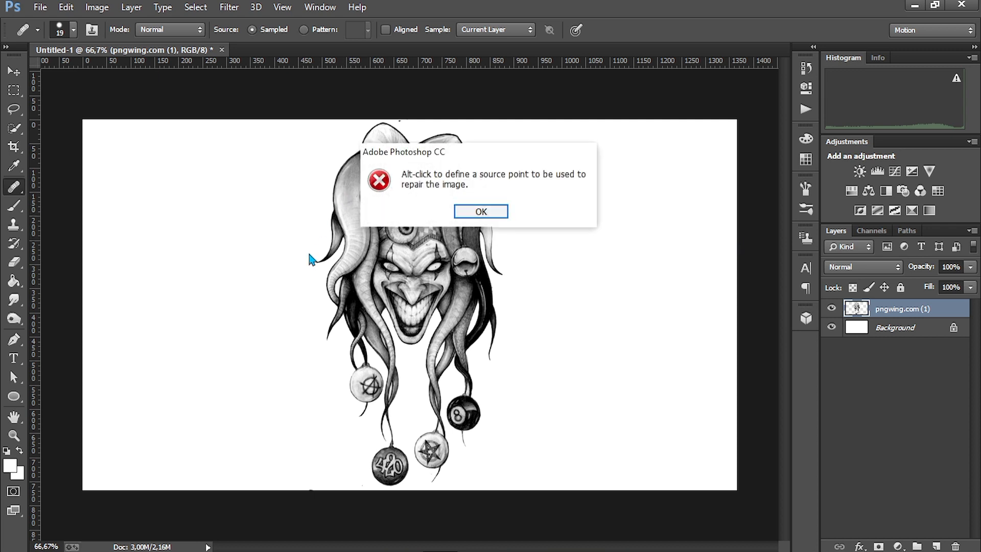
left_click(500, 211)
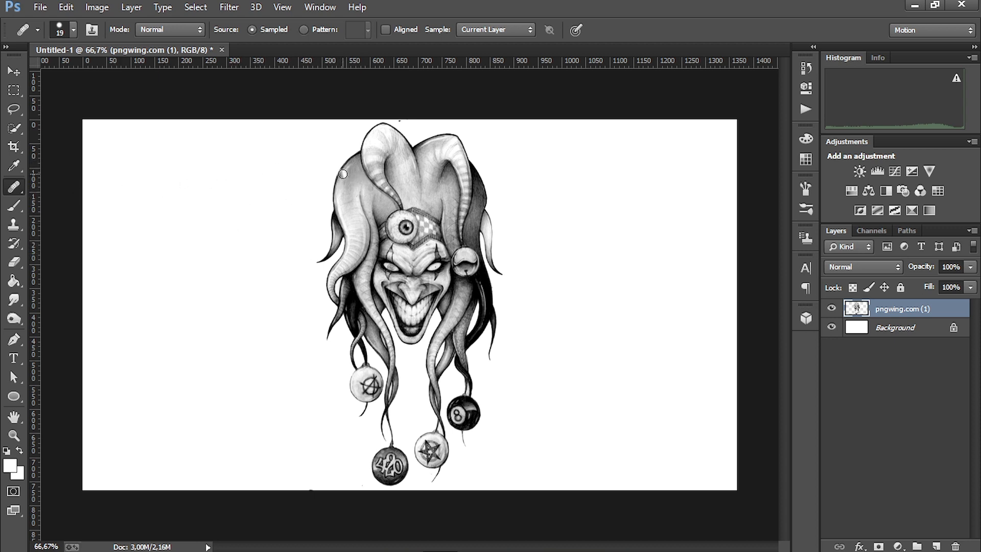
scroll(346, 186, "up", 5)
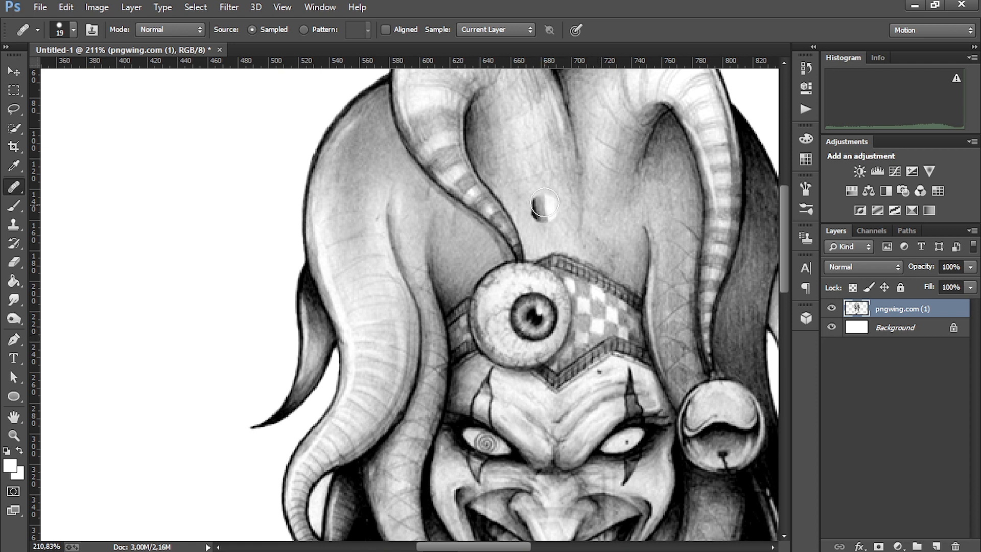
key("alt")
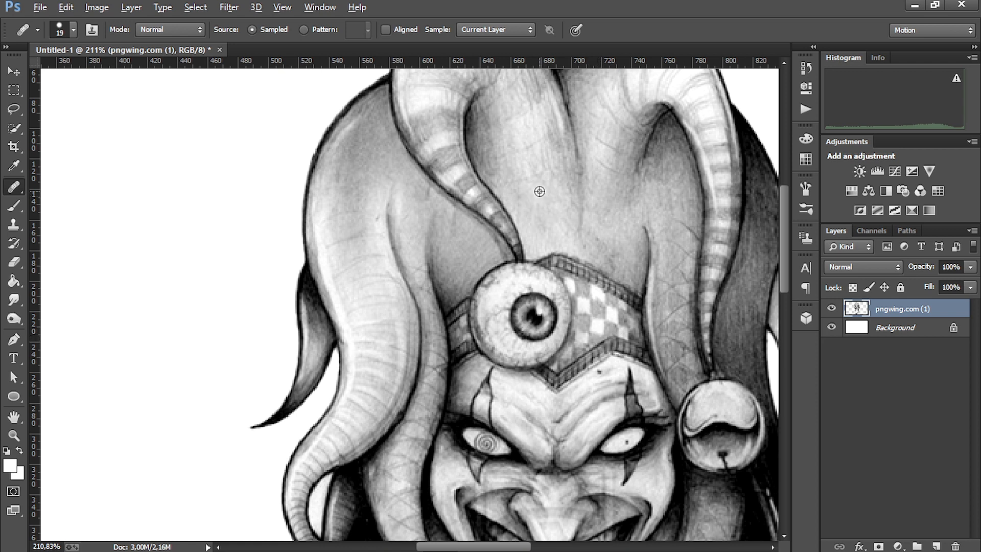
left_click(540, 191, "alt")
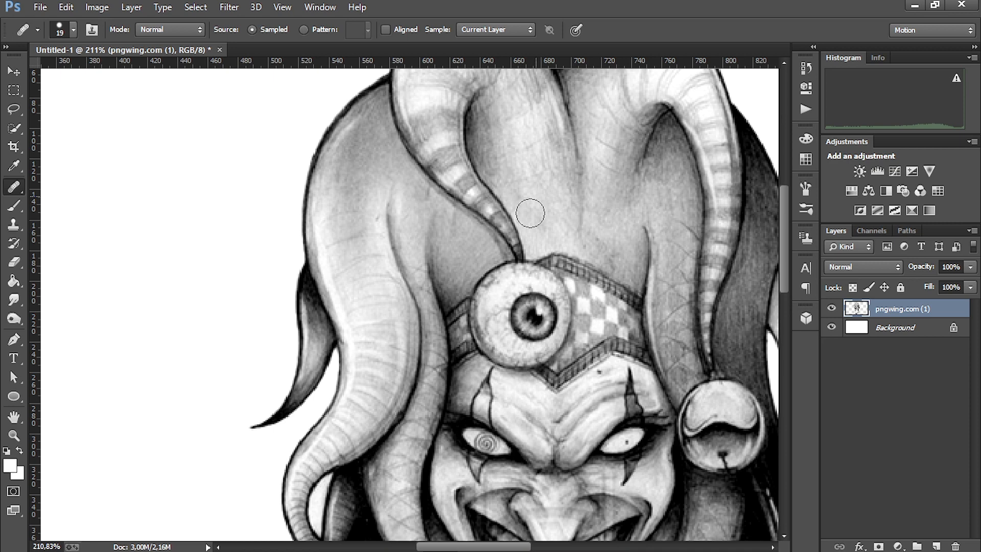
Heal the pupil of the hat's eyeball ornament with the sampled hat texture, and undo it.
left_click(531, 314)
key("ctrl+z")
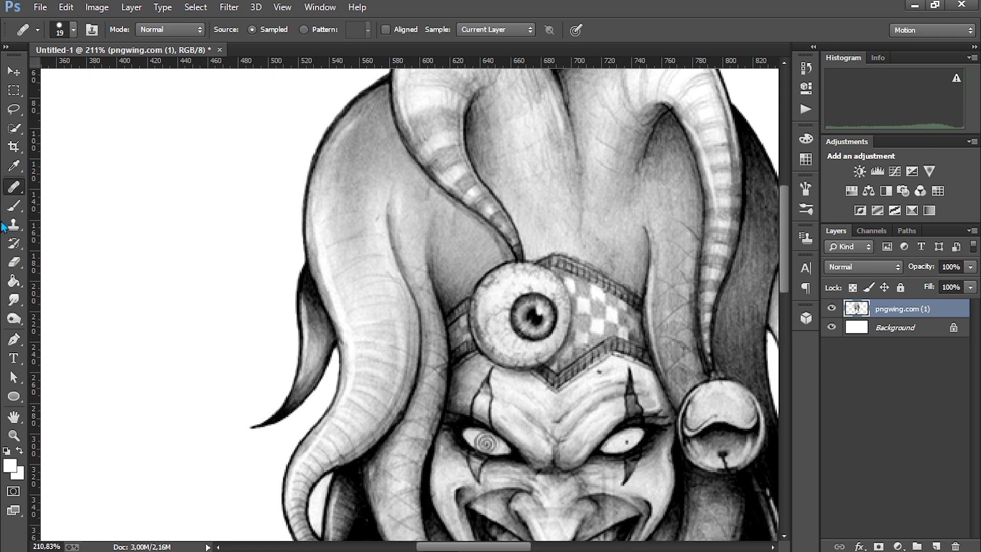
Patch the iris of the hat's eyeball ornament using the Patch tool in Source mode, deselect it, and undo the patch.
right_click(14, 189)
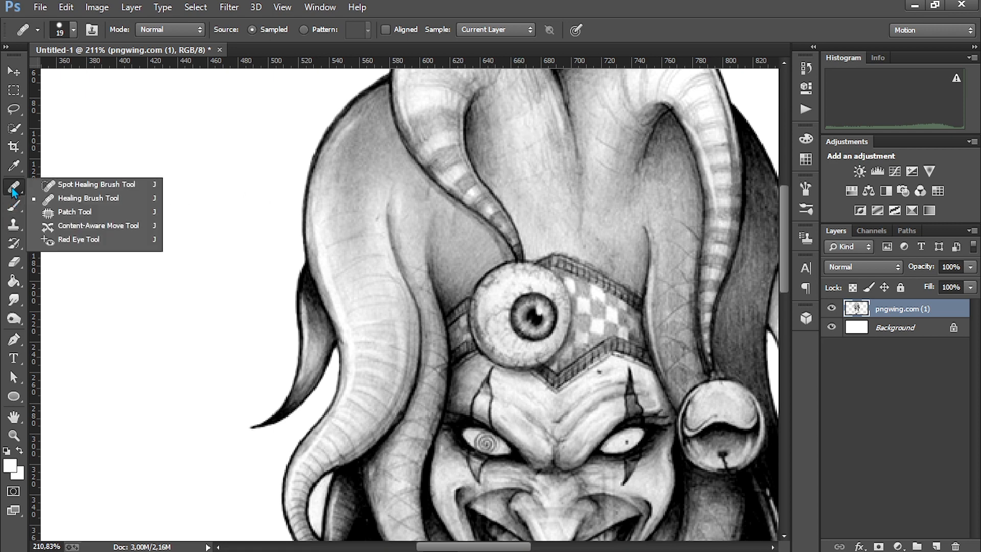
left_click(62, 214)
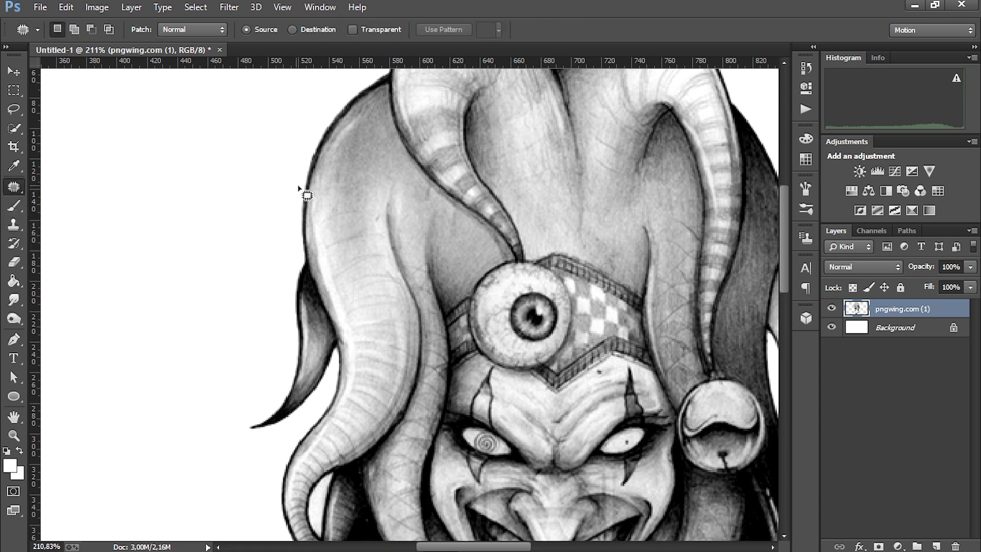
scroll(386, 217, "down", 5, "alt")
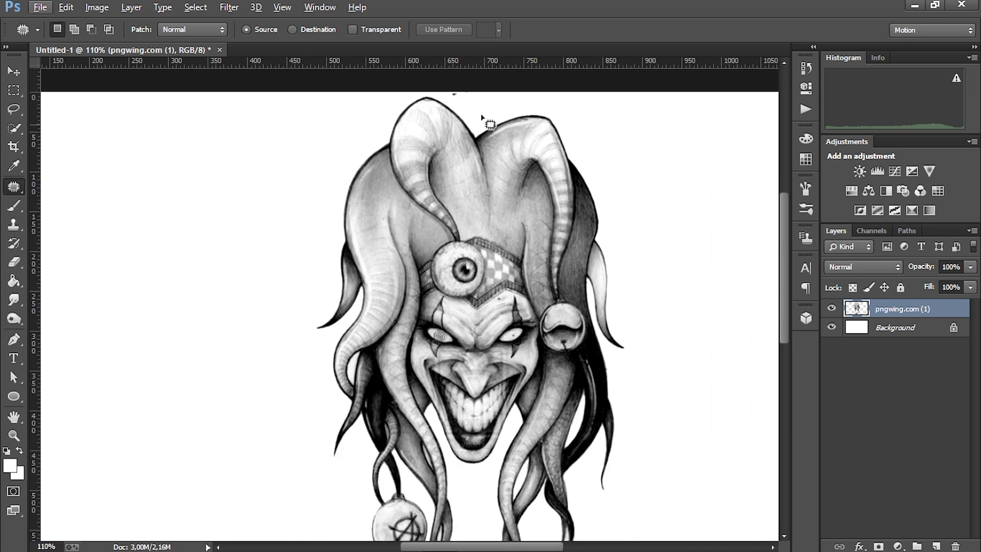
scroll(409, 243, "up", 5, "alt")
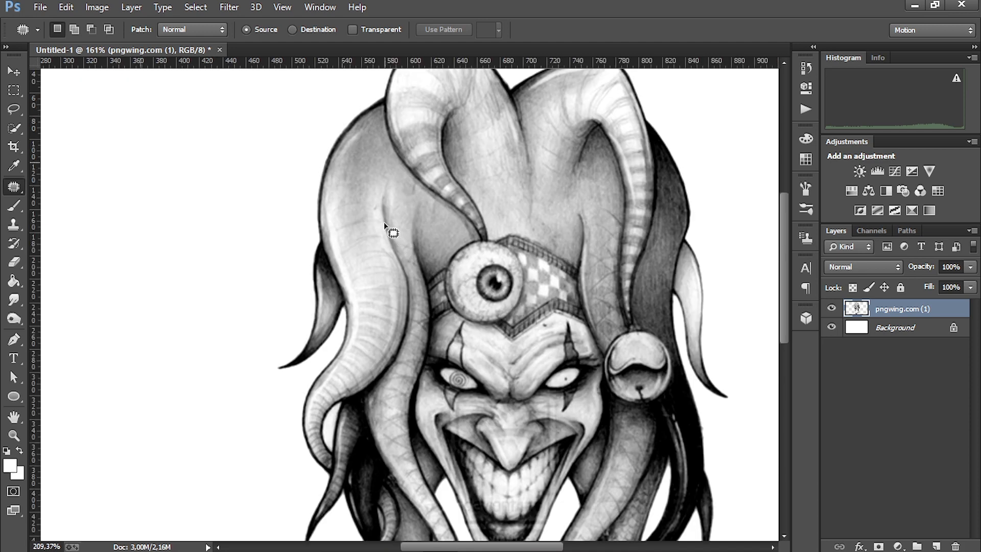
scroll(380, 201, "down", 5, "alt")
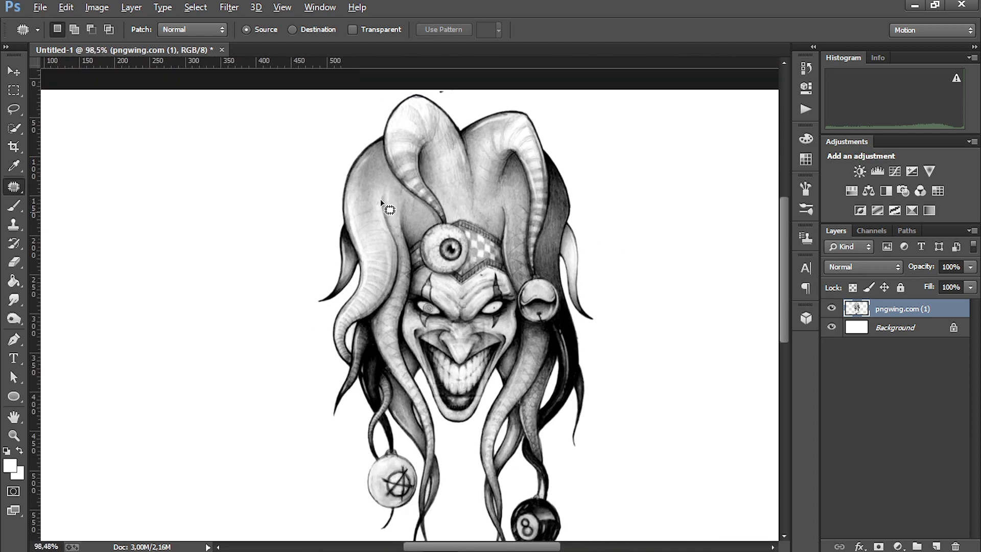
scroll(485, 275, "up", 3, "alt")
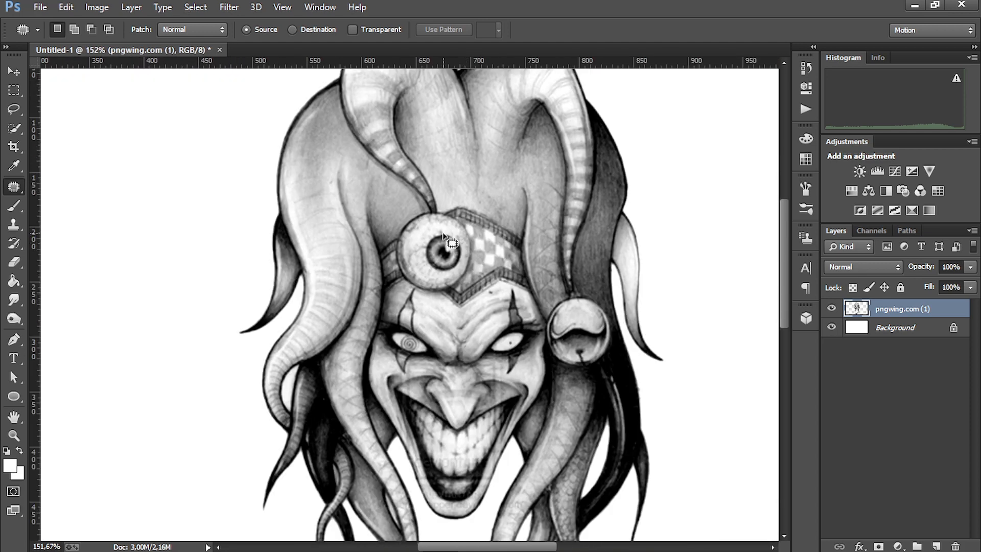
mouse_move(428, 240)
left_mouse_down()
mouse_move(422, 275)
mouse_move(450, 280)
mouse_move(468, 249)
mouse_move(452, 236)
mouse_move(433, 238)
mouse_move(439, 248)
mouse_move(396, 201)
left_mouse_up()
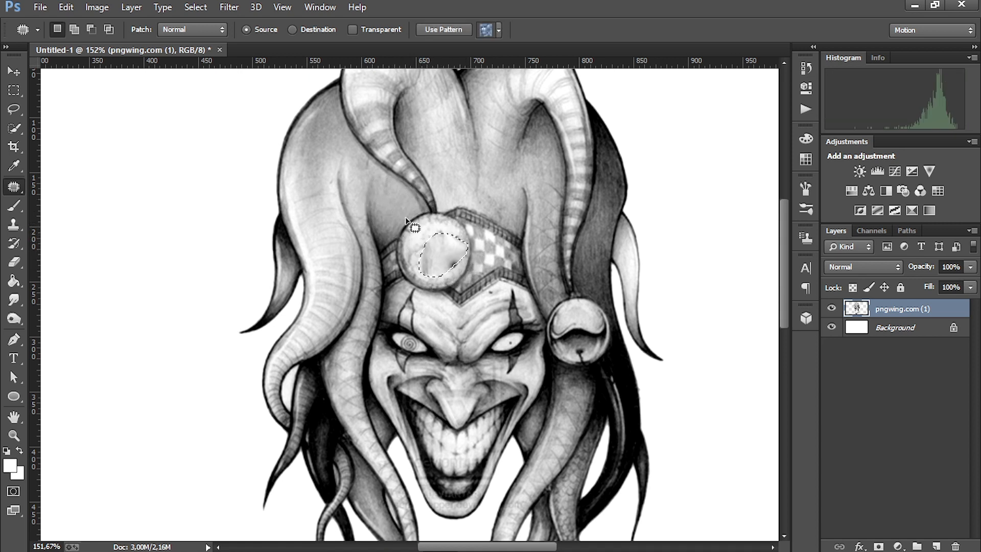
key("ctrl+d")
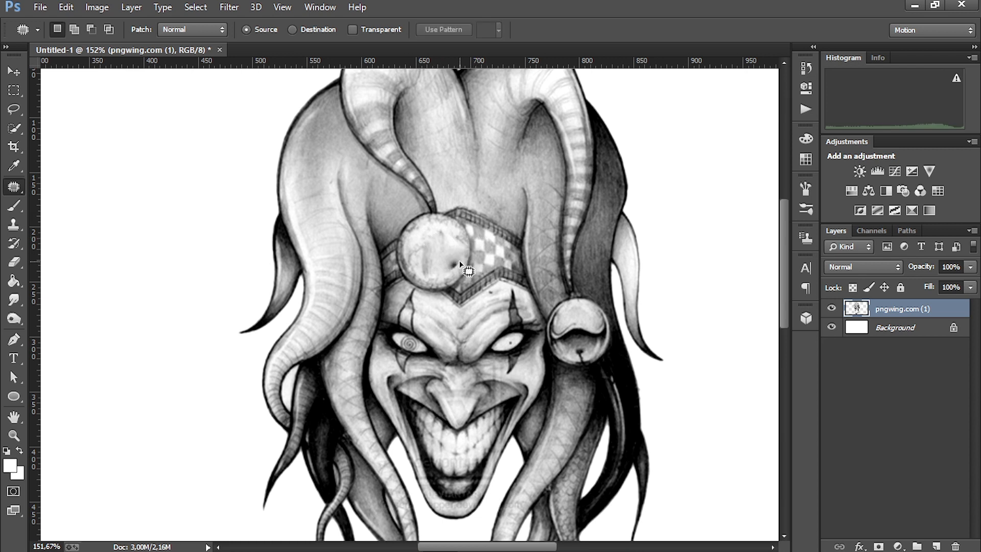
key("ctrl+alt+z")
key("ctrl+alt+z")
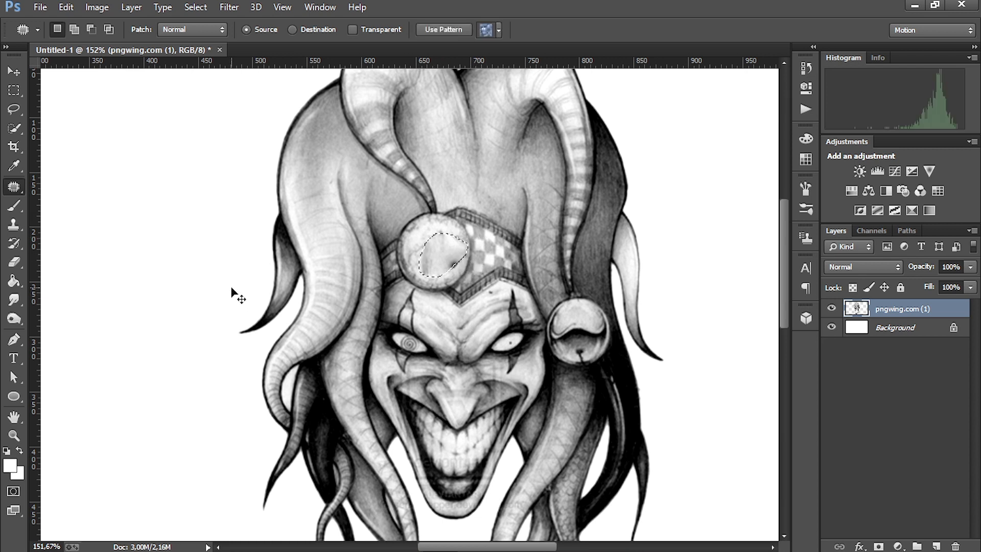
Activate the Brush tool and set the foreground colour to black (000000) by sampling the jester's dark hair.
right_click(14, 186)
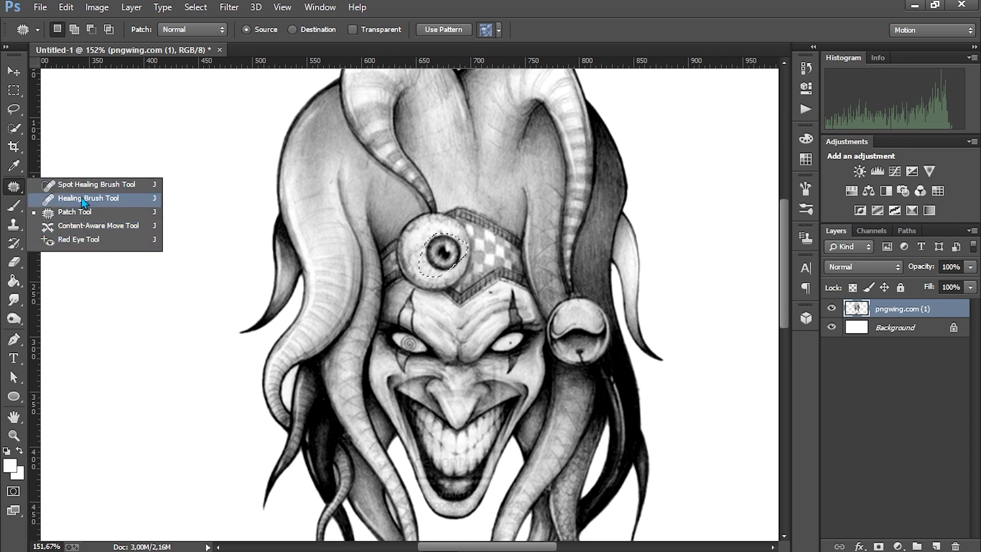
left_click(15, 209)
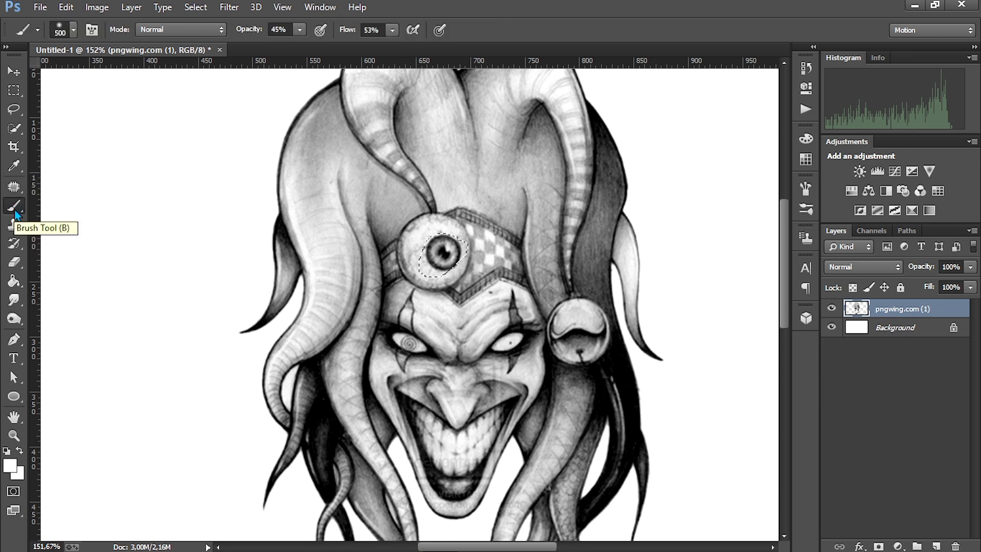
left_click(16, 211)
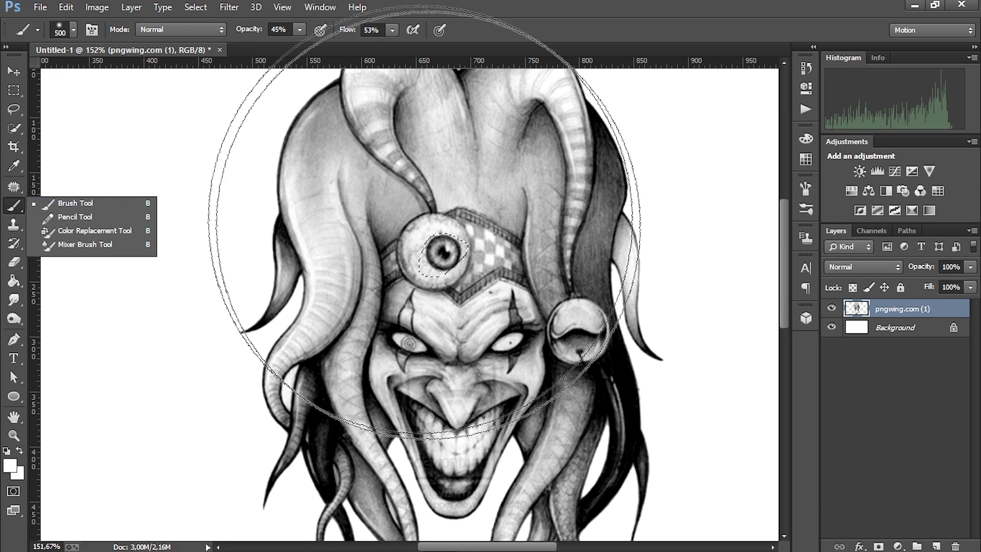
scroll(379, 258, "down", 3)
scroll(384, 252, "down", 2)
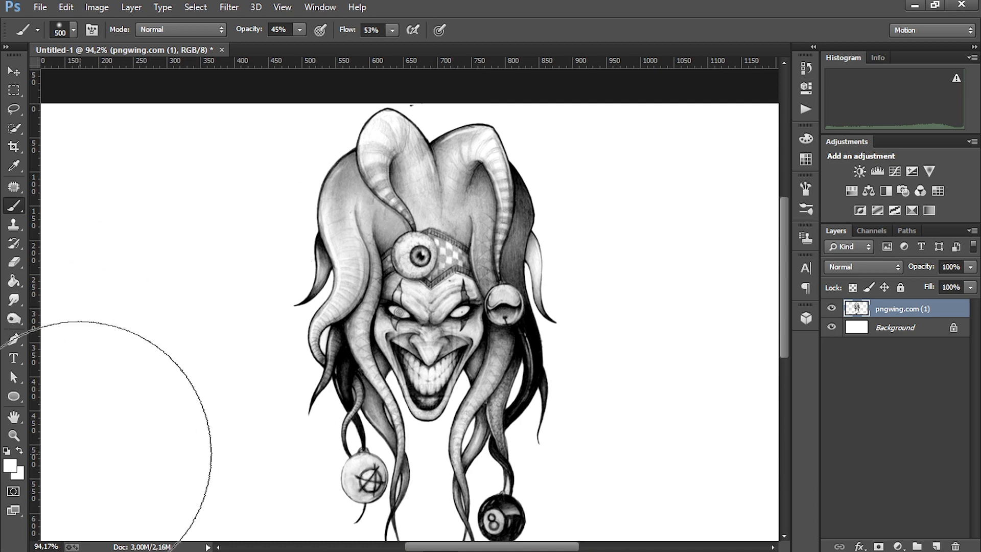
left_click(13, 463)
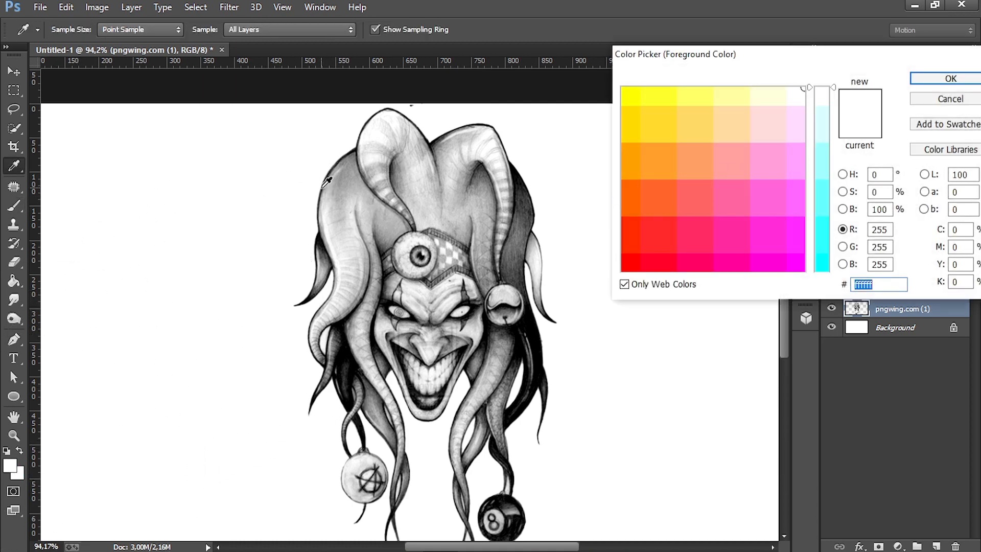
left_click(533, 330)
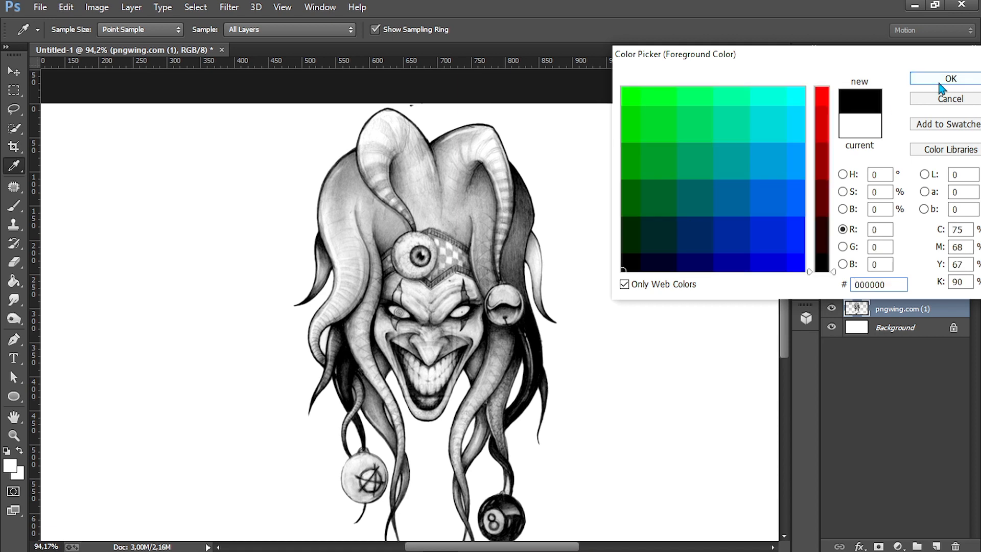
left_click(939, 83)
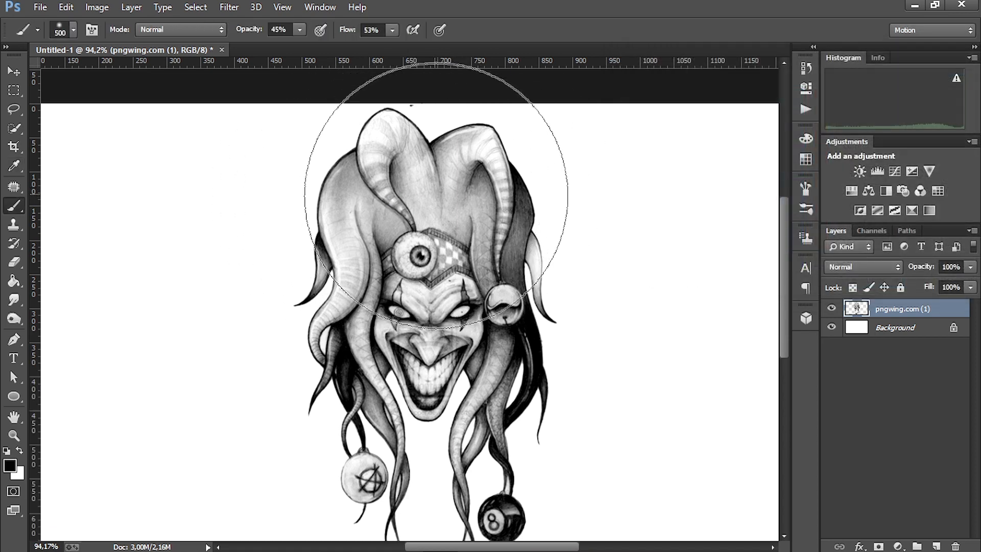
Reduce the brush size to 175.
key("bracketleft")
key("bracketleft")
key("bracketleft")
key("bracketleft")
key("bracketleft")
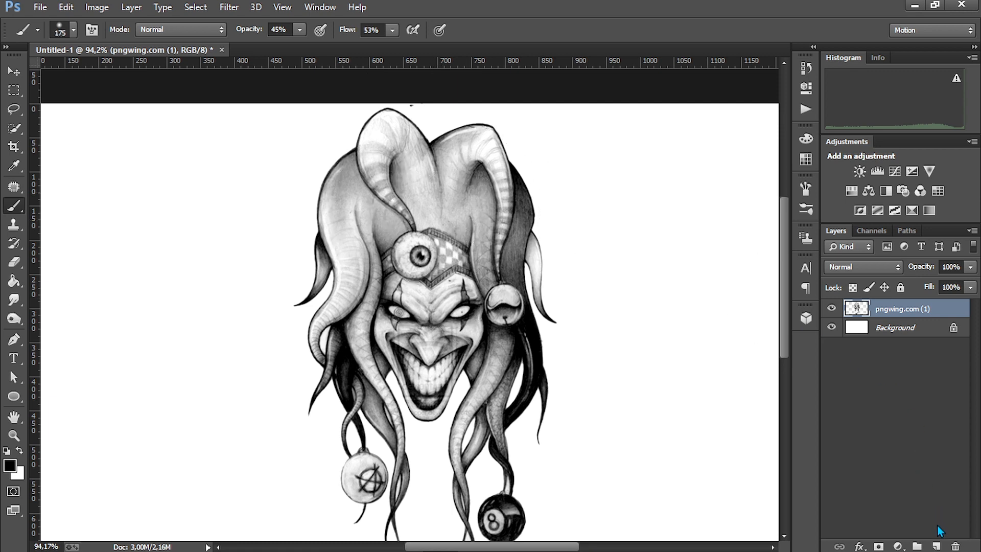
Add a new layer and paint soft black strokes between the hat's horns at 45% opacity and 53% flow.
left_click(937, 546)
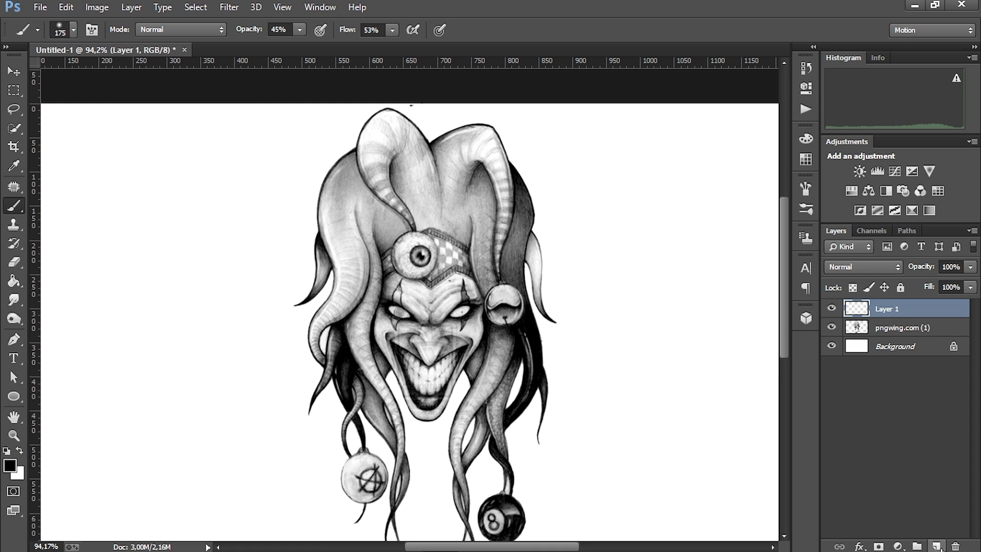
mouse_move(398, 166)
left_mouse_down()
mouse_move(449, 194)
mouse_move(441, 213)
mouse_move(427, 175)
mouse_move(409, 169)
left_mouse_up()
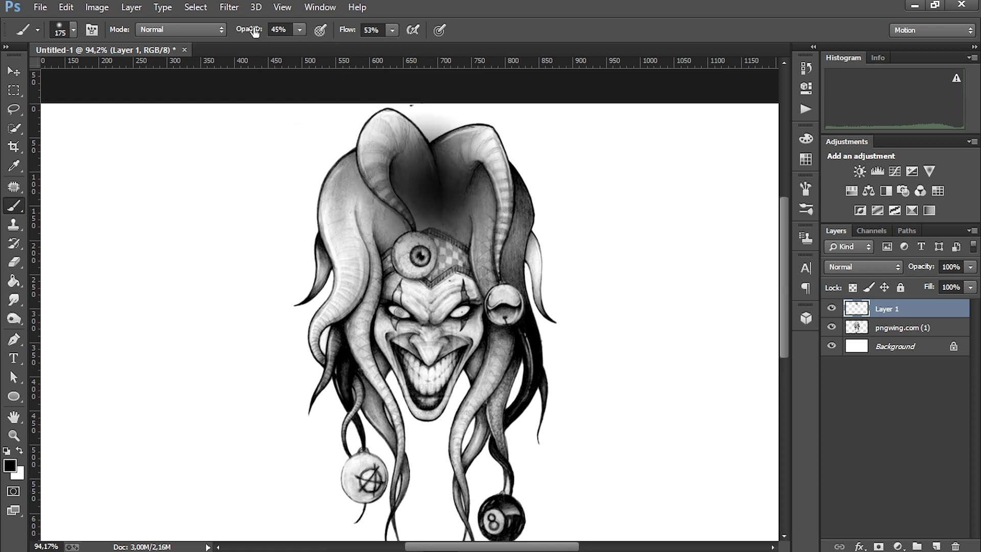
Test the brush at 100% opacity and flow by painting black over the jester, and delete the painted layer.
mouse_move(249, 29)
left_mouse_down()
mouse_move(403, 39)
mouse_move(380, 32)
left_mouse_up()
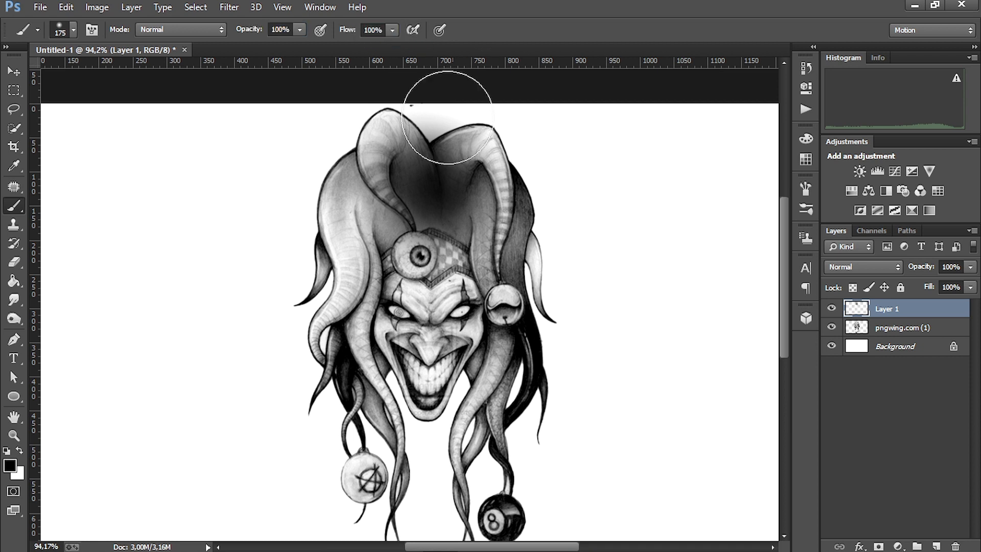
mouse_move(422, 164)
left_mouse_down()
mouse_move(562, 164)
mouse_move(422, 202)
mouse_move(444, 267)
mouse_move(535, 274)
mouse_move(396, 280)
mouse_move(429, 399)
left_mouse_up()
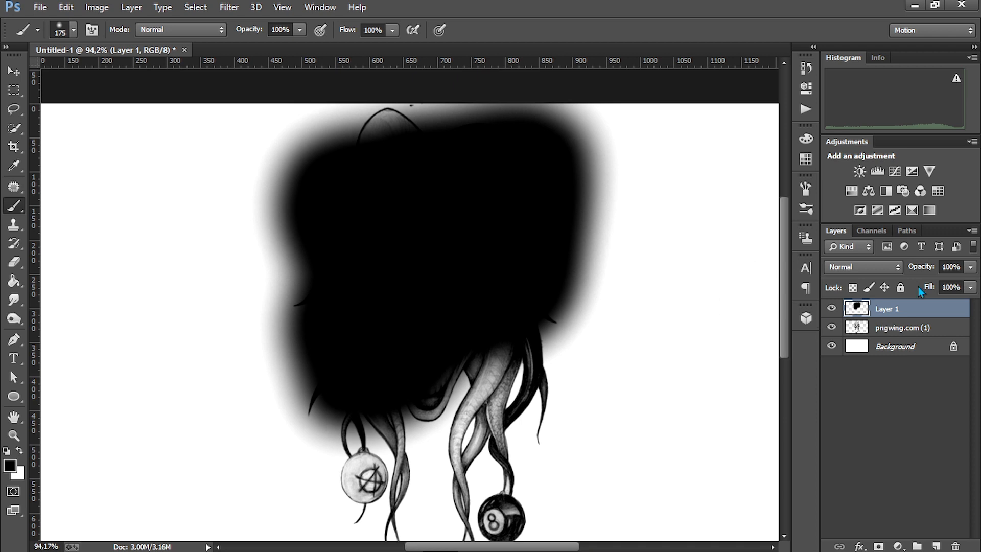
mouse_move(911, 308)
left_mouse_down()
mouse_move(899, 538)
mouse_move(954, 546)
left_mouse_up()
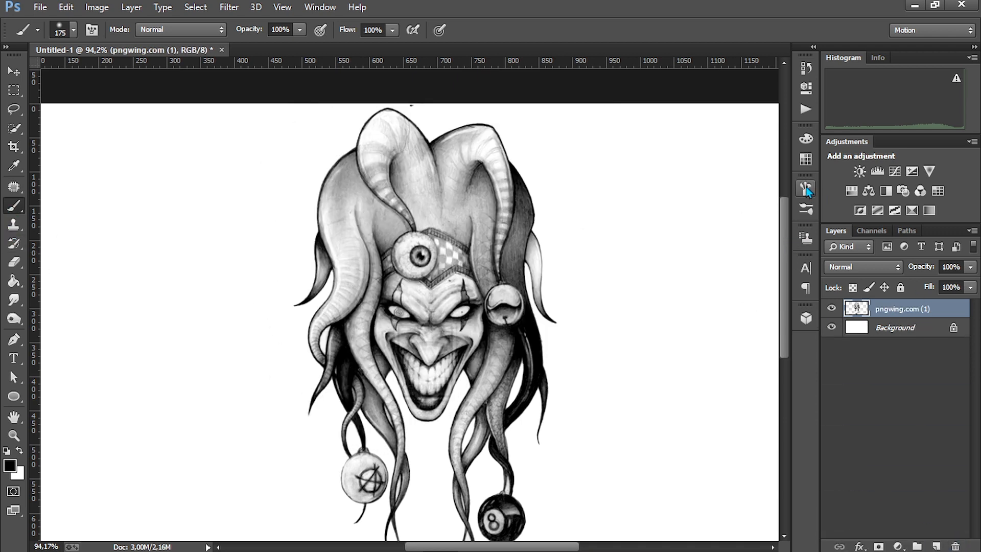
Browse the brush tip shapes, choose the hard round 13 px tip, and paint a diagonal stroke across the hat's left edge.
left_click(806, 189)
scroll(689, 215, "up", 5)
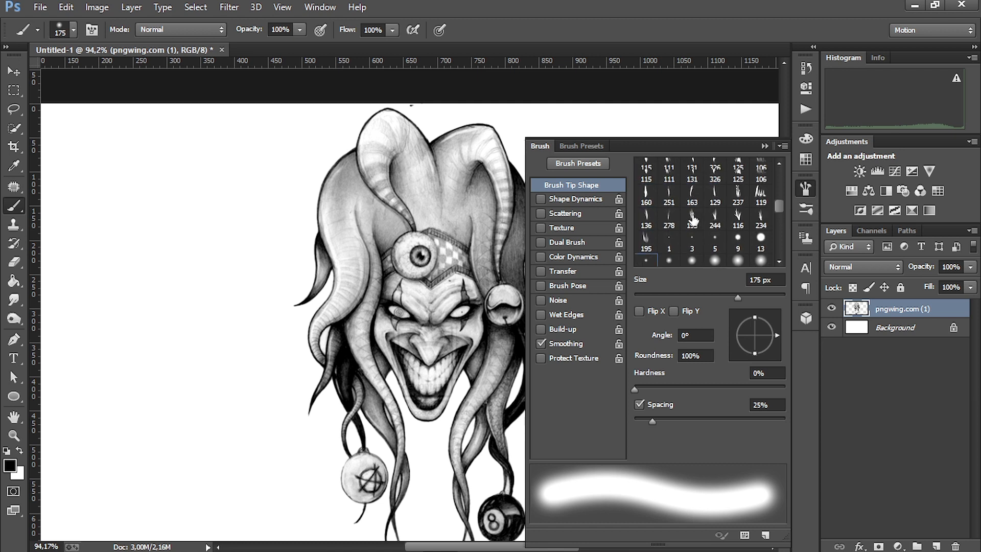
scroll(689, 215, "up", 5)
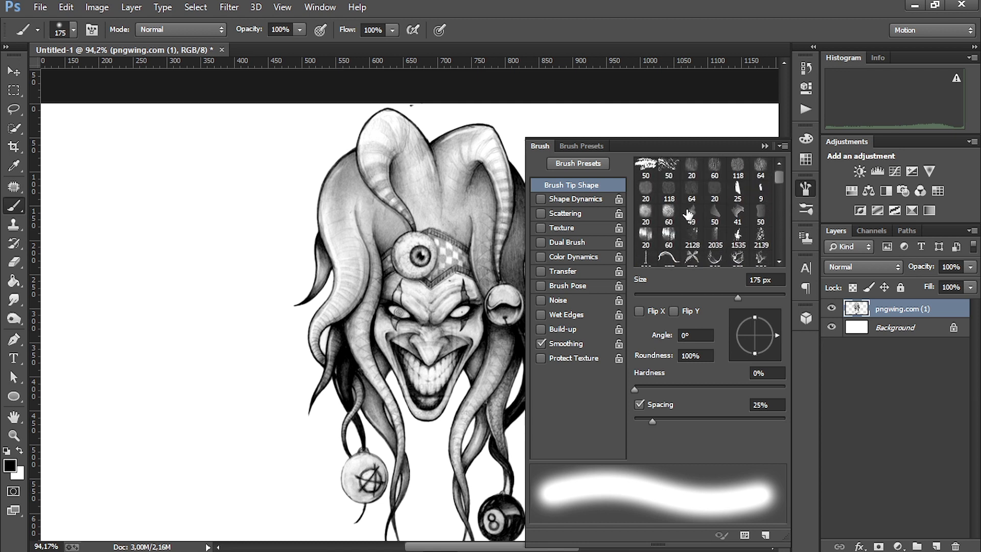
scroll(688, 213, "down", 5)
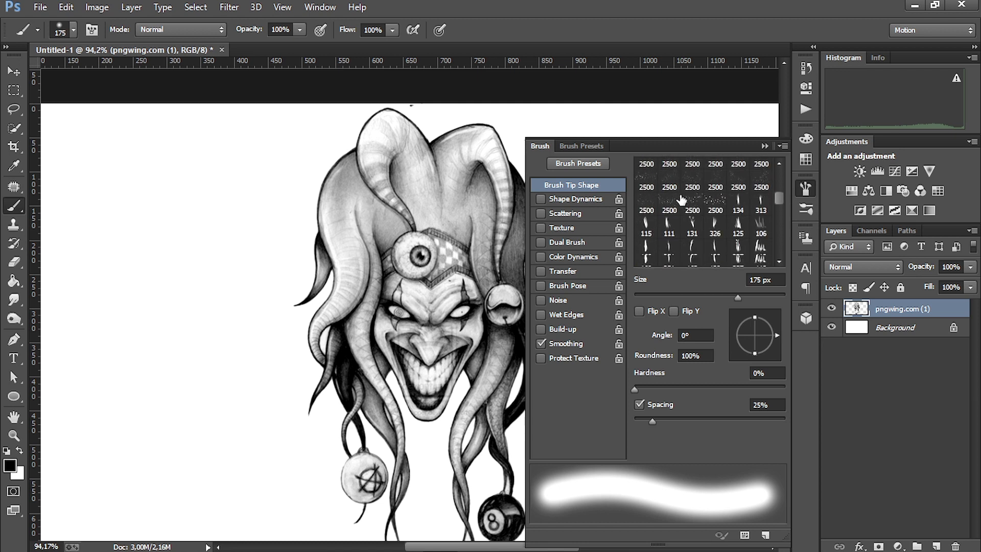
scroll(681, 199, "down", 1)
scroll(748, 240, "down", 2)
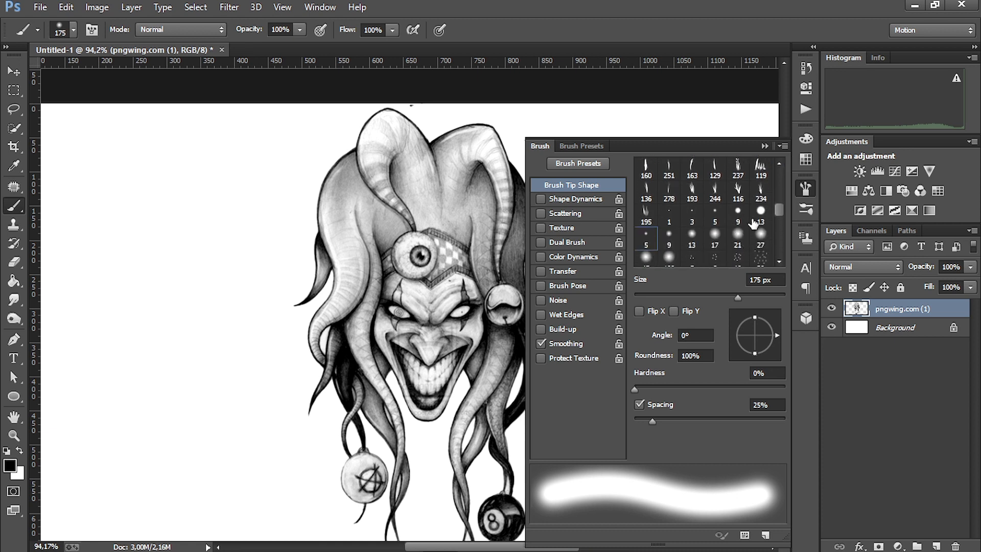
left_click(761, 217)
left_click_drag(355, 183, 283, 275)
Paint two more diagonal strokes by the hat's left edge, one with the soft 21 px tip and one with the soft 9 px tip.
left_click(736, 240)
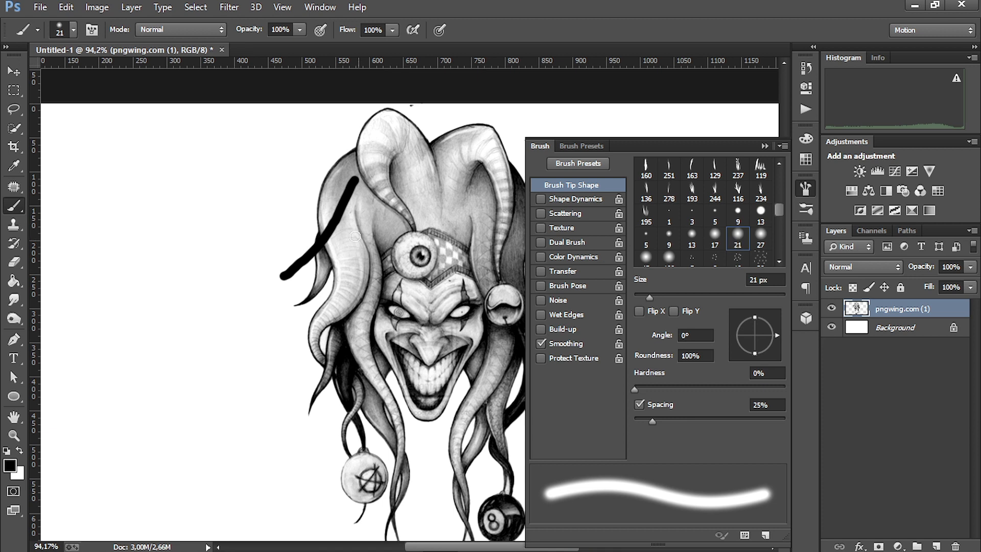
left_click_drag(345, 219, 284, 319)
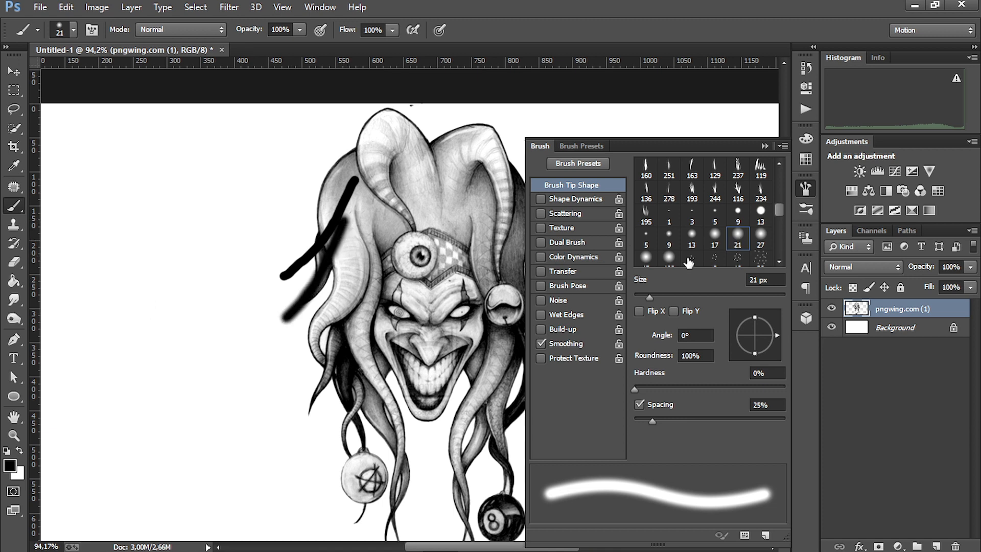
left_click(667, 235)
left_click_drag(328, 165, 263, 241)
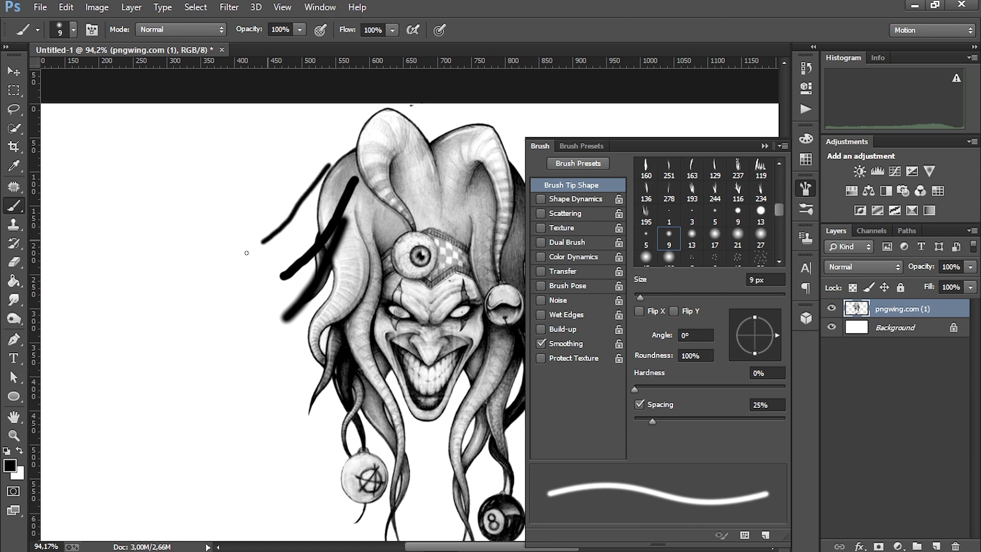
Close the brush settings and undo the three diagonal test strokes.
scroll(737, 193, "down", 5)
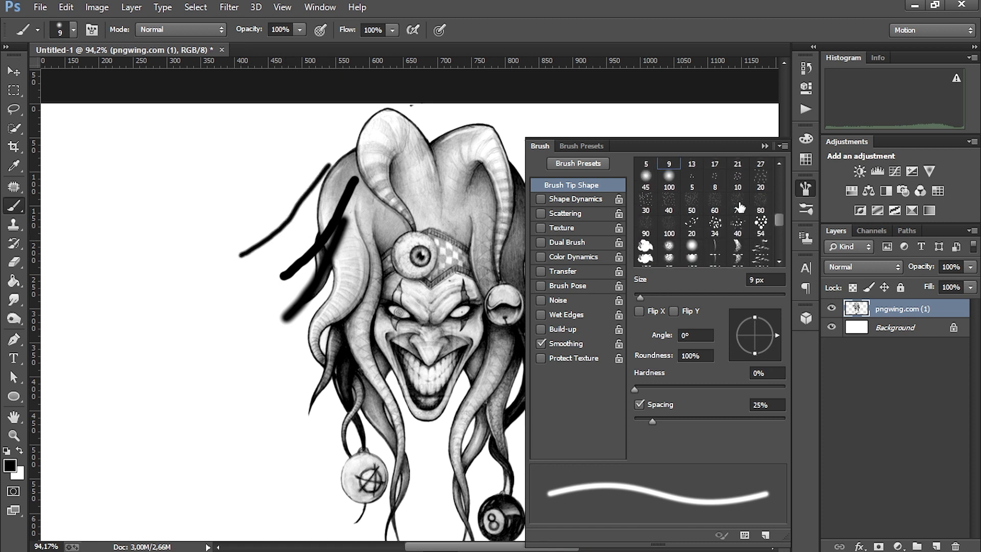
left_click(804, 188)
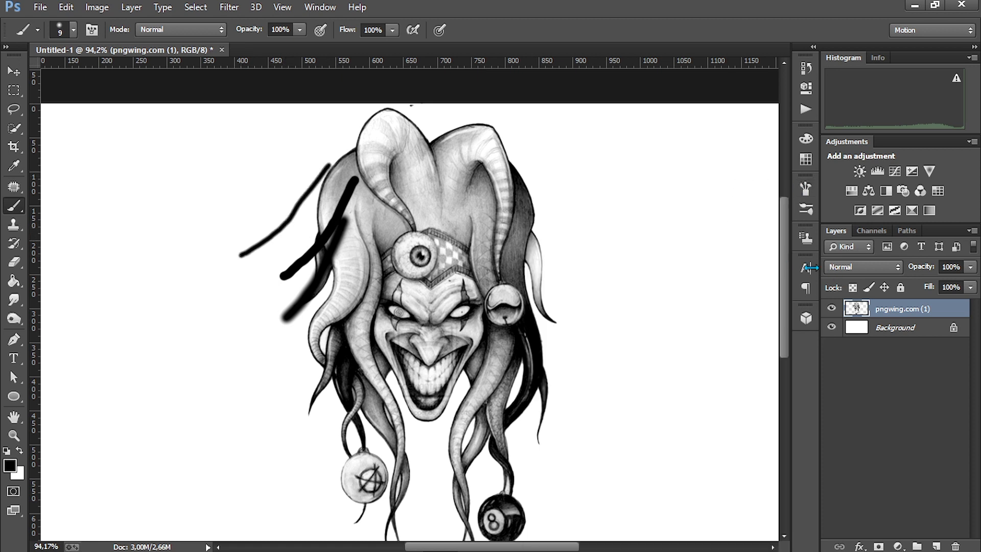
key("ctrl+alt+z")
key("ctrl+alt+z")
key("ctrl+alt+z")
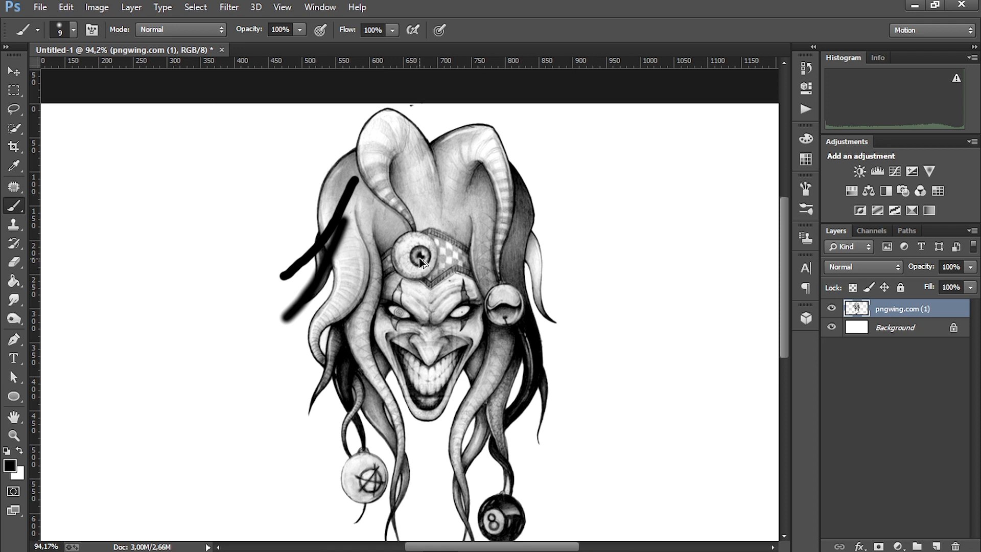
Activate the Pencil tool and enlarge its tip to size 90.
right_click(11, 208)
left_click(60, 220)
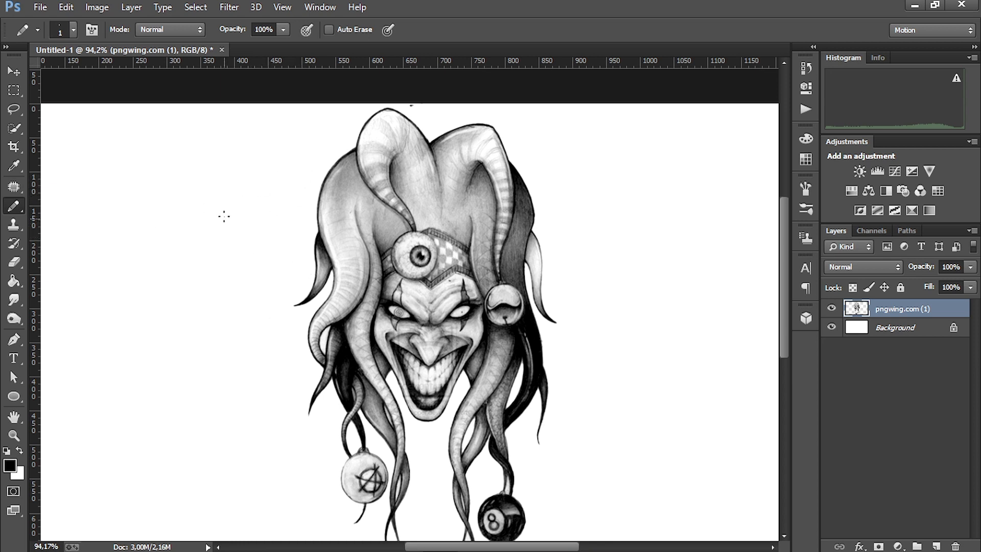
key("bracketright")
key("bracketright")
key("bracketright")
key("bracketright")
key("bracketright")
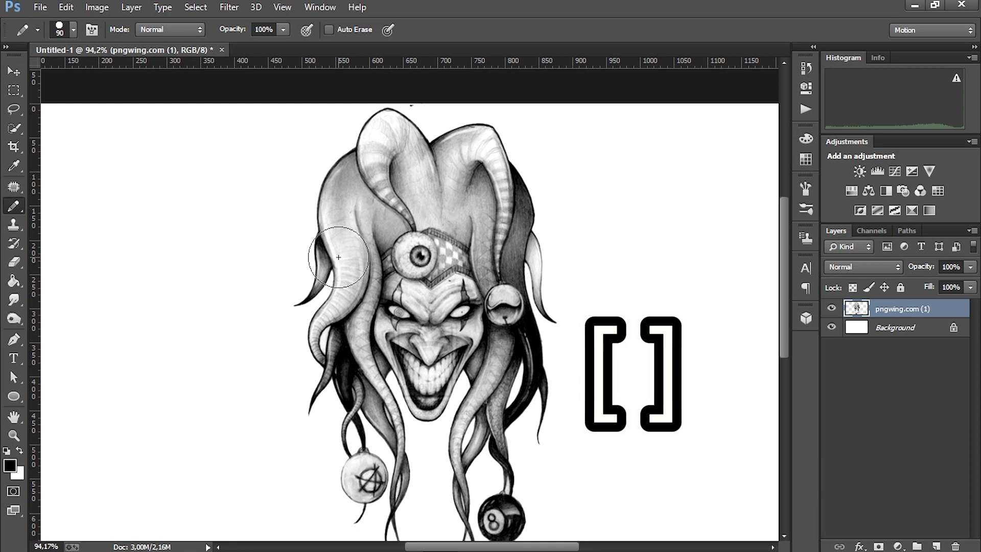
Paint broad black Pencil strokes with the size 90 tip across the jester's hat and upper face.
mouse_move(334, 179)
left_mouse_down()
mouse_move(308, 266)
mouse_move(275, 322)
mouse_move(231, 281)
mouse_move(320, 287)
mouse_move(314, 352)
mouse_move(386, 301)
mouse_move(324, 271)
mouse_move(289, 302)
left_mouse_up()
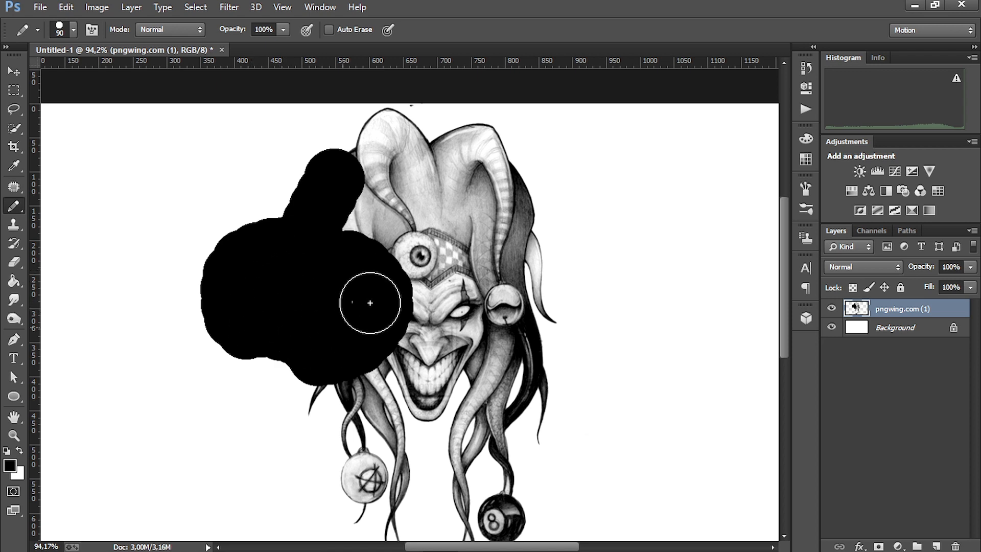
mouse_move(371, 155)
left_mouse_down()
mouse_move(356, 278)
mouse_move(307, 266)
mouse_move(448, 305)
mouse_move(492, 216)
mouse_move(408, 230)
mouse_move(434, 184)
mouse_move(529, 223)
left_mouse_up()
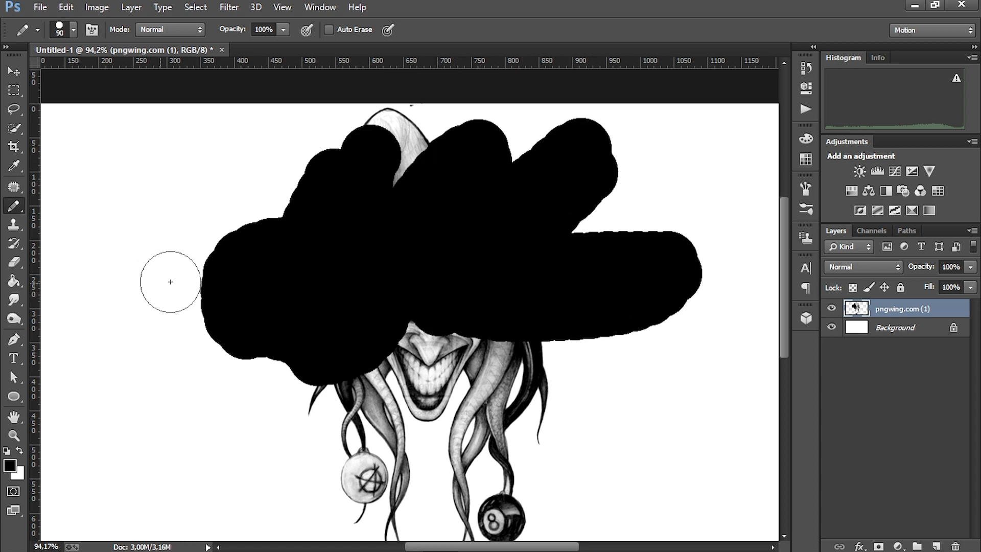
Activate the Color Replacement tool briefly, switch to the Mixer Brush, and paint short test strokes along the black area's upper-left edge.
left_click(19, 210)
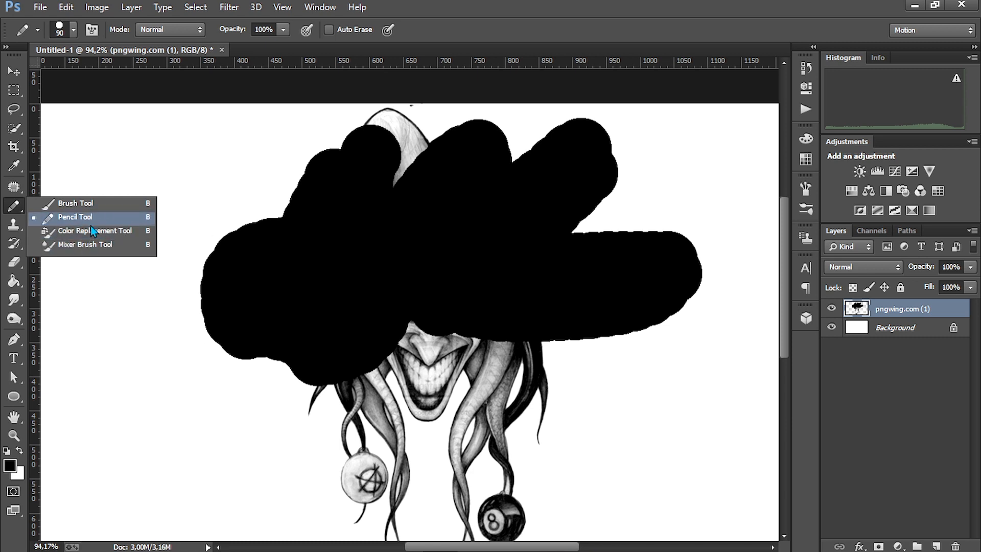
left_click(80, 236)
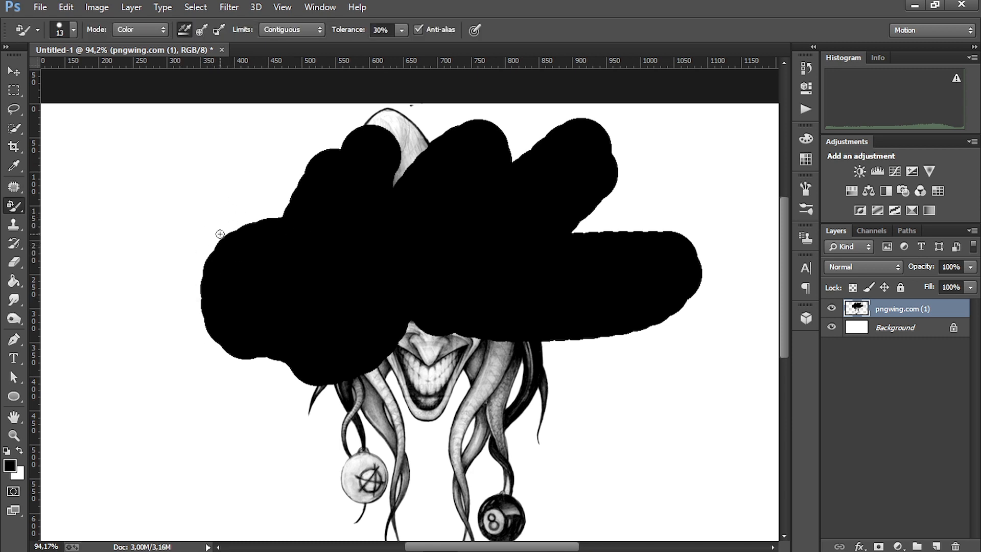
left_click(15, 207)
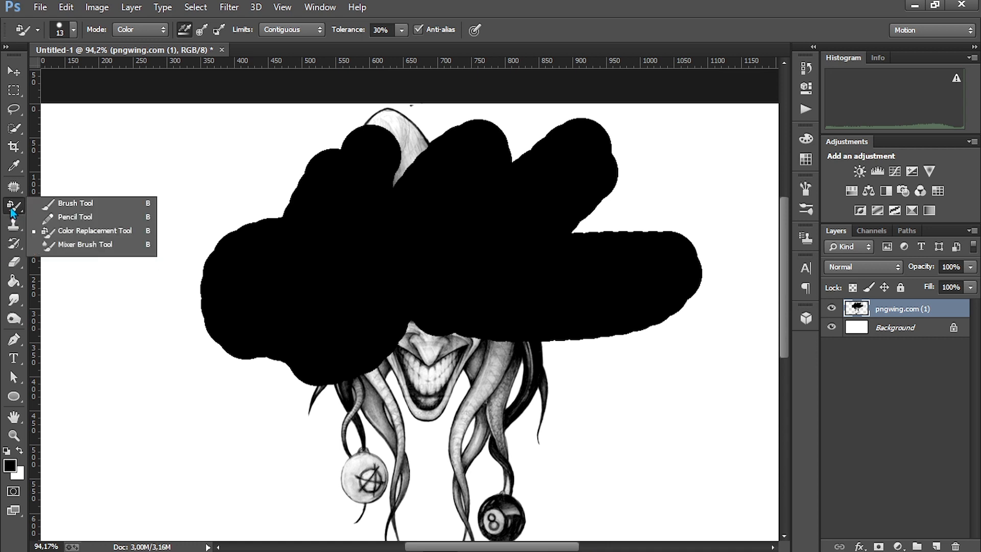
left_click(65, 244)
mouse_move(289, 188)
left_mouse_down()
mouse_move(269, 216)
mouse_move(233, 230)
mouse_move(308, 172)
left_mouse_up()
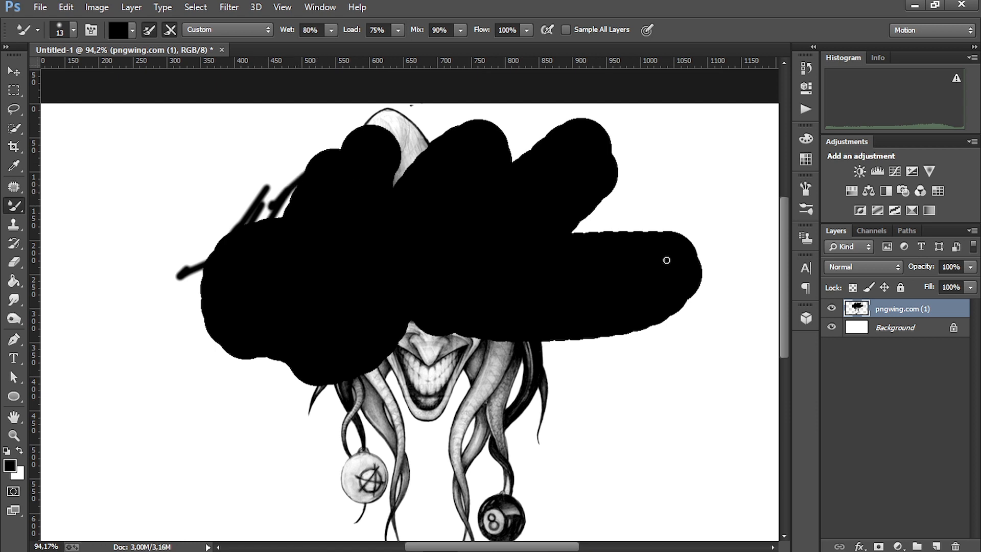
Undo all the Mixer Brush and Pencil strokes on the jester image.
key("ctrl+alt+z")
key("ctrl+alt+z")
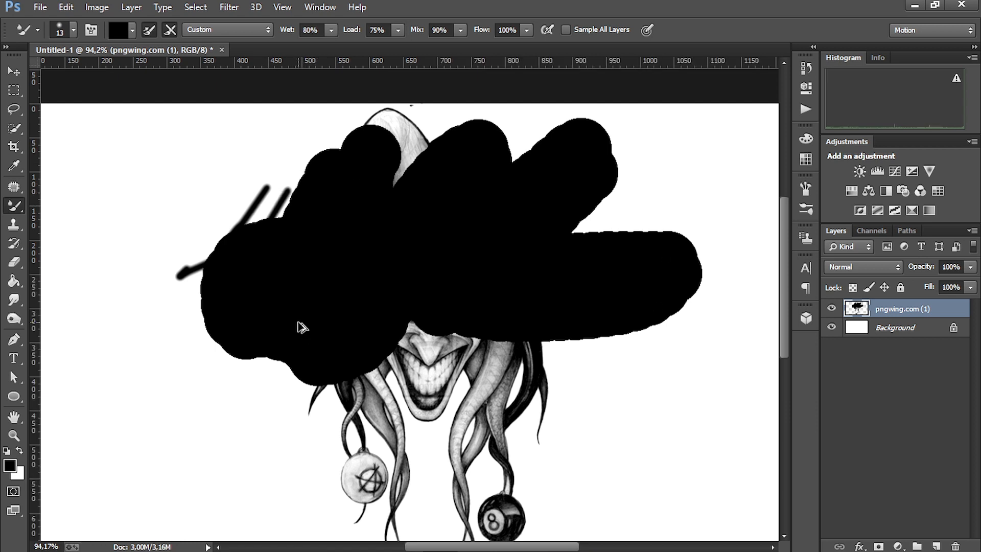
key("ctrl+alt+z")
key("ctrl+alt+z")
key("ctrl+alt+z")
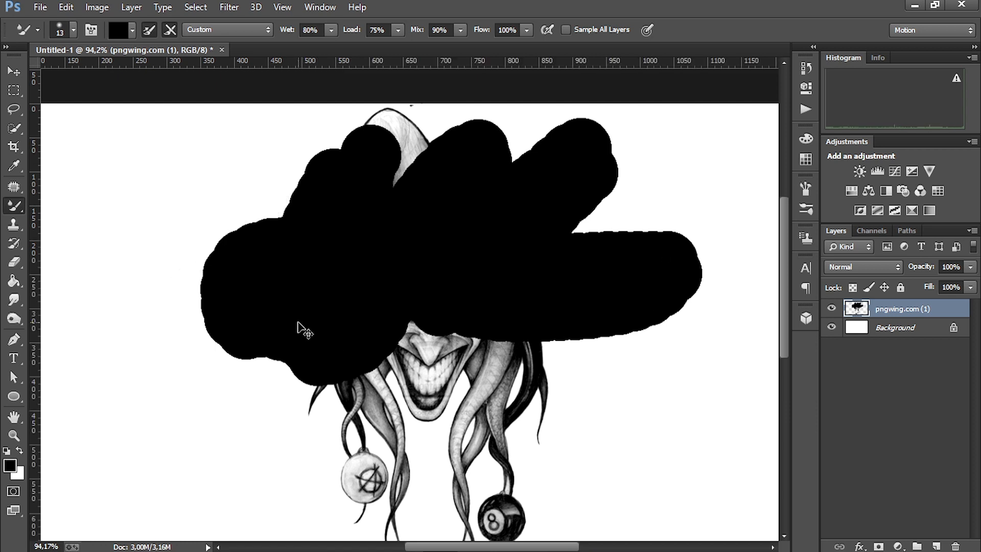
key("ctrl+alt+z")
key("ctrl+alt+z")
key("ctrl+alt+z")
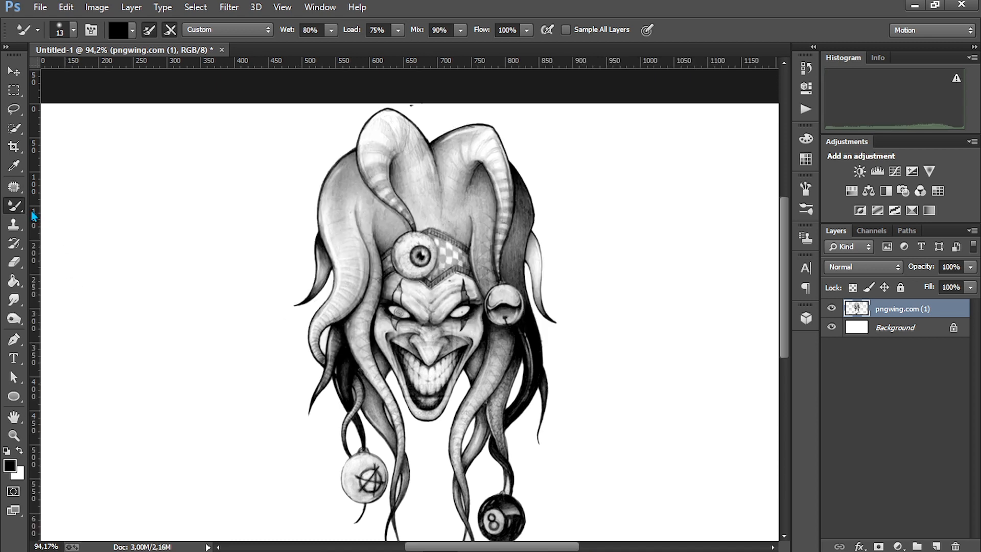
Activate the Clone Stamp tool, reduce its tip to size 100, and clone the hat's horns lower down over the hat.
left_click(14, 224)
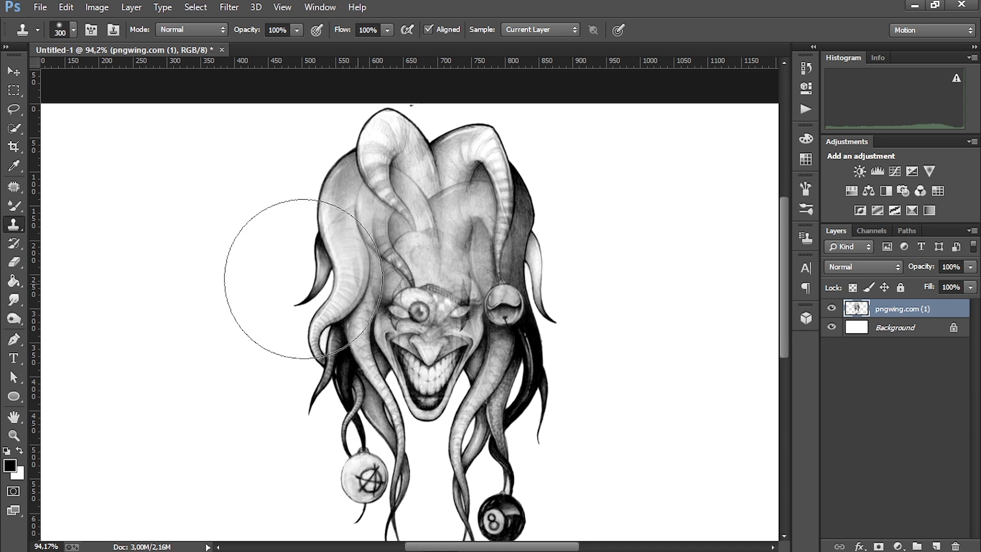
left_click(19, 189)
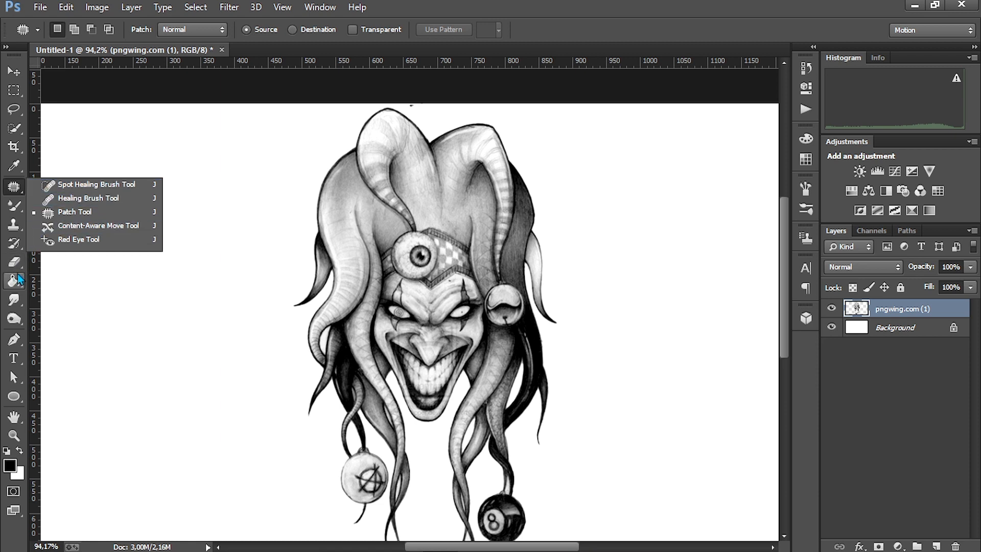
left_click(21, 223)
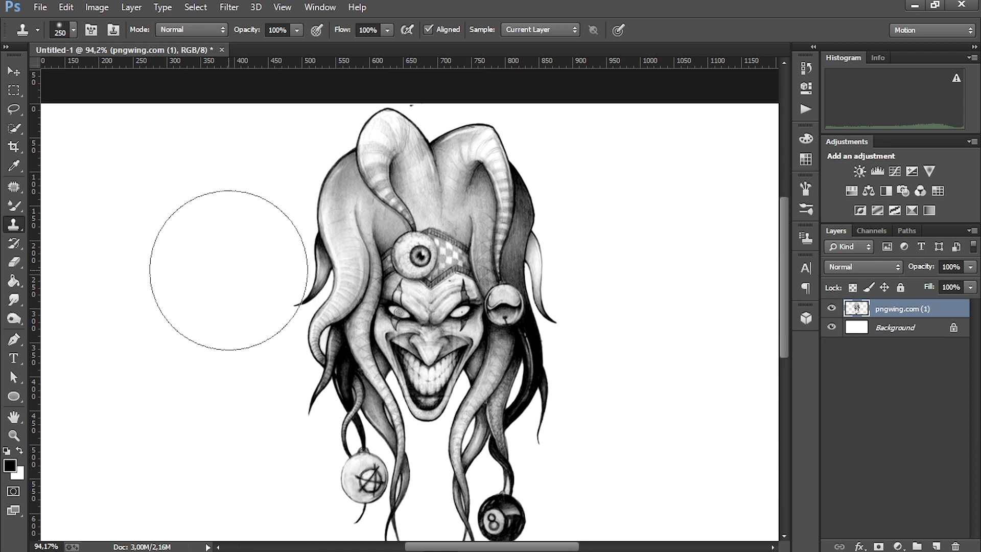
key("bracketleft")
key("bracketleft")
key("bracketleft")
key("bracketleft")
key("bracketleft")
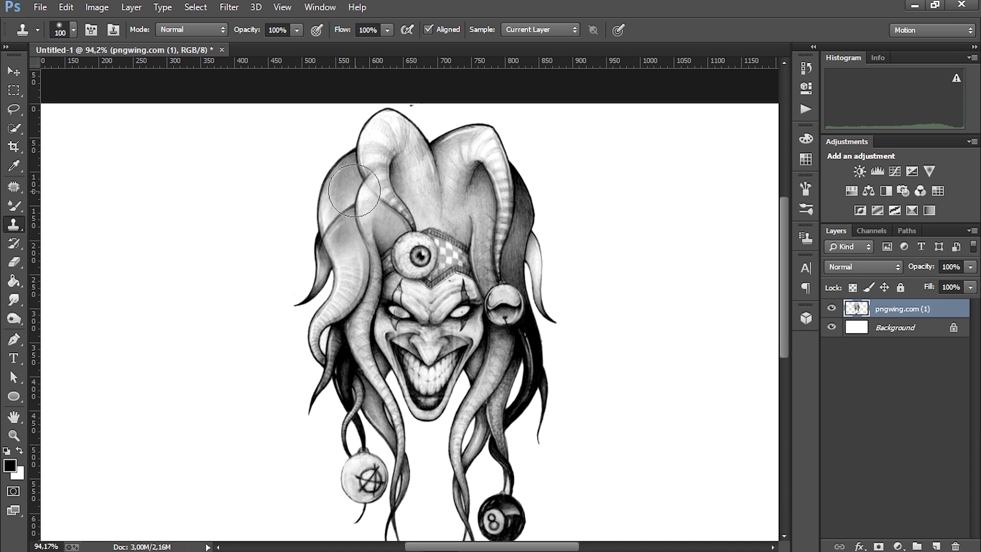
mouse_move(354, 191)
left_mouse_down()
mouse_move(323, 191)
mouse_move(380, 162)
mouse_move(442, 158)
mouse_move(484, 175)
mouse_move(425, 183)
mouse_move(470, 238)
mouse_move(476, 221)
mouse_move(468, 200)
mouse_move(513, 263)
mouse_move(507, 212)
left_mouse_up()
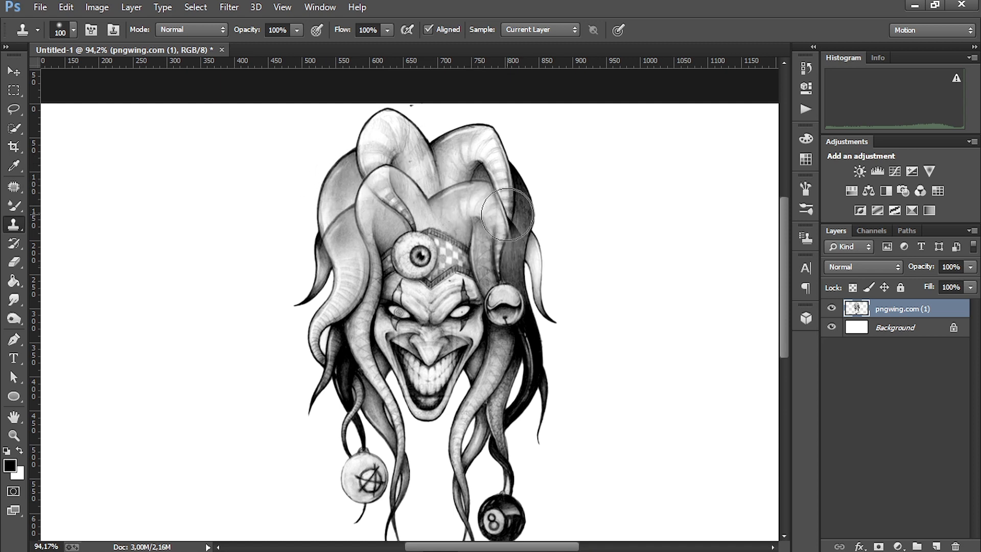
Sample the hat's left side with the Clone Stamp and clone a second jester face to the right of the original.
left_click(335, 189, "alt")
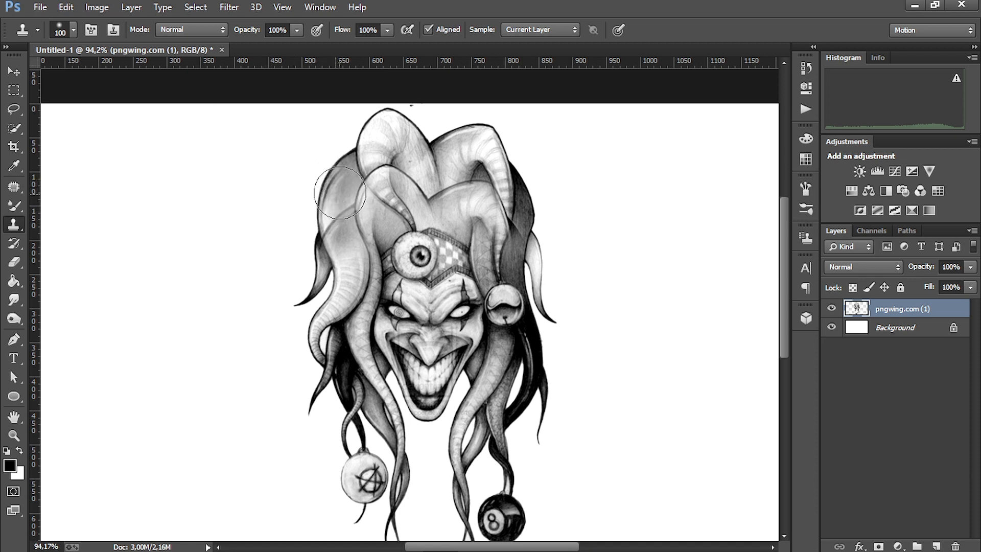
left_click_drag(430, 178, 439, 176)
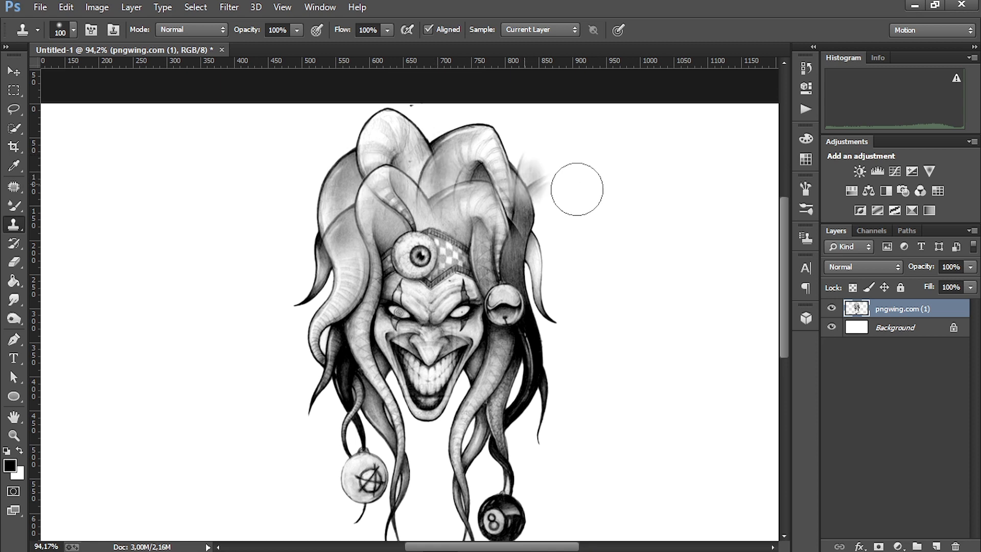
mouse_move(535, 226)
left_mouse_down()
mouse_move(500, 185)
mouse_move(544, 230)
mouse_move(527, 229)
mouse_move(523, 215)
mouse_move(538, 331)
mouse_move(565, 259)
mouse_move(438, 274)
mouse_move(329, 443)
mouse_move(587, 410)
mouse_move(517, 284)
mouse_move(587, 242)
mouse_move(491, 516)
mouse_move(554, 260)
mouse_move(530, 324)
mouse_move(486, 307)
mouse_move(506, 303)
mouse_move(464, 396)
mouse_move(458, 445)
mouse_move(469, 441)
mouse_move(464, 349)
mouse_move(403, 446)
mouse_move(407, 404)
left_mouse_up()
Undo the clone strokes of the second face and those on the right part of the hat.
key("ctrl+alt+z")
key("ctrl+alt+z")
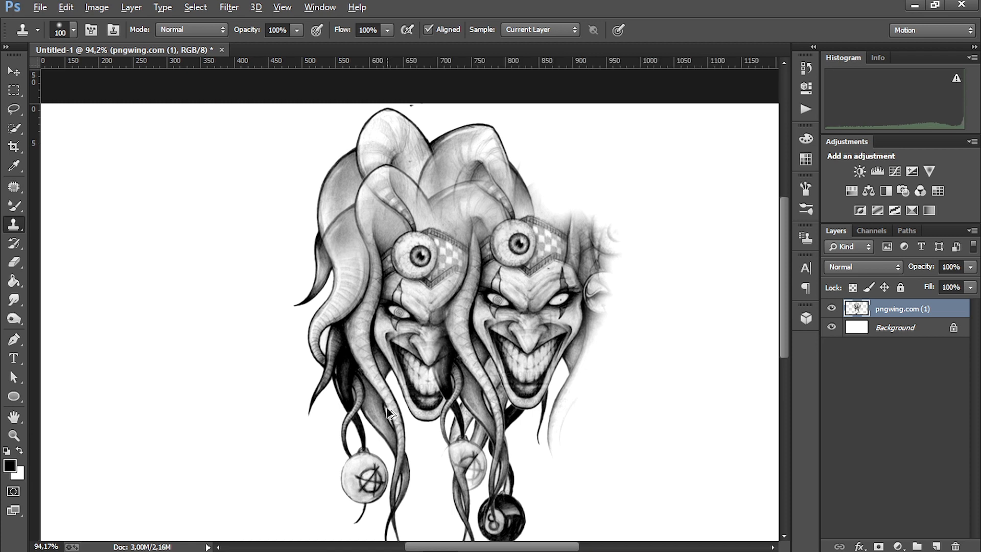
key("ctrl+alt+z")
key("ctrl+alt+z")
key("ctrl+alt+z")
key("ctrl+alt+z")
key("ctrl+alt+z")
key("ctrl+alt+z")
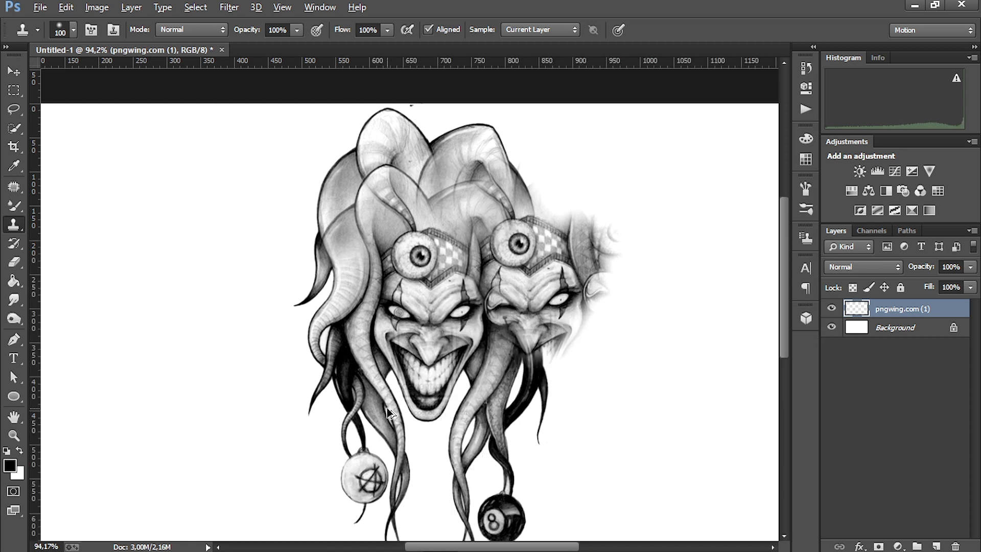
key("ctrl+alt+z")
key("ctrl+alt+z")
key("ctrl+alt+z")
key("ctrl+alt+z")
key("ctrl+alt+z")
key("ctrl+alt+z")
key("ctrl+alt+z")
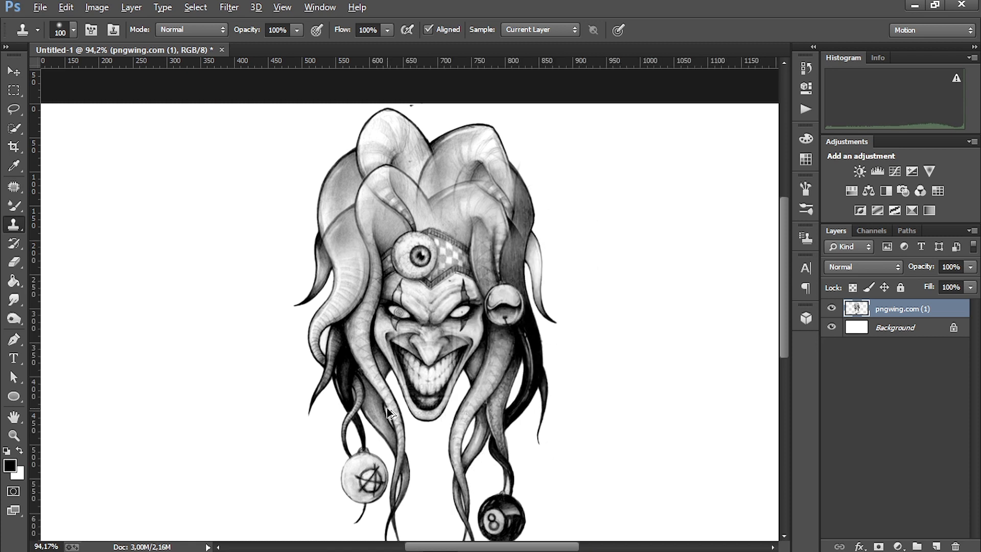
key("ctrl+alt+z")
key("ctrl+alt+z")
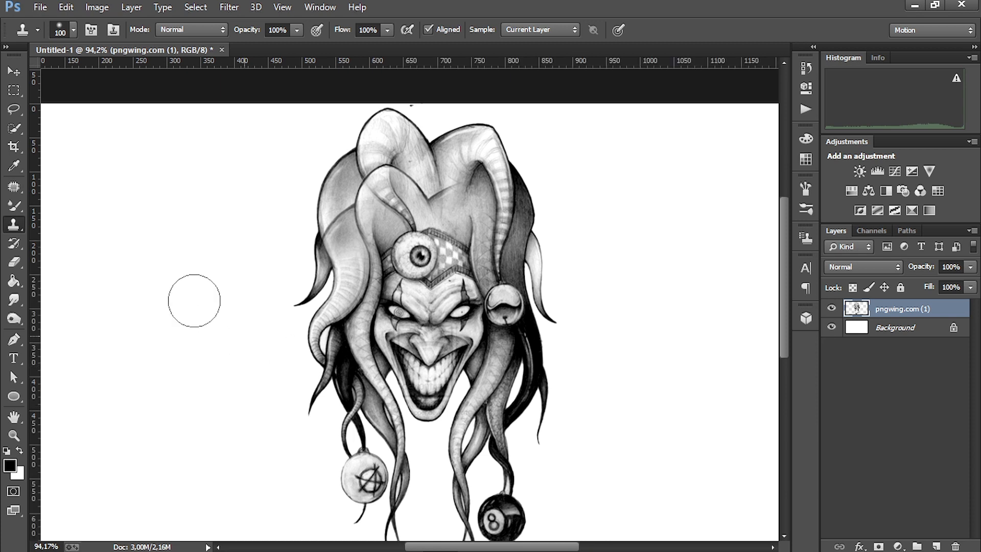
Paint over the hat's left edge with the 21 px History Brush at 89% opacity, and undo the last stroke.
right_click(19, 234)
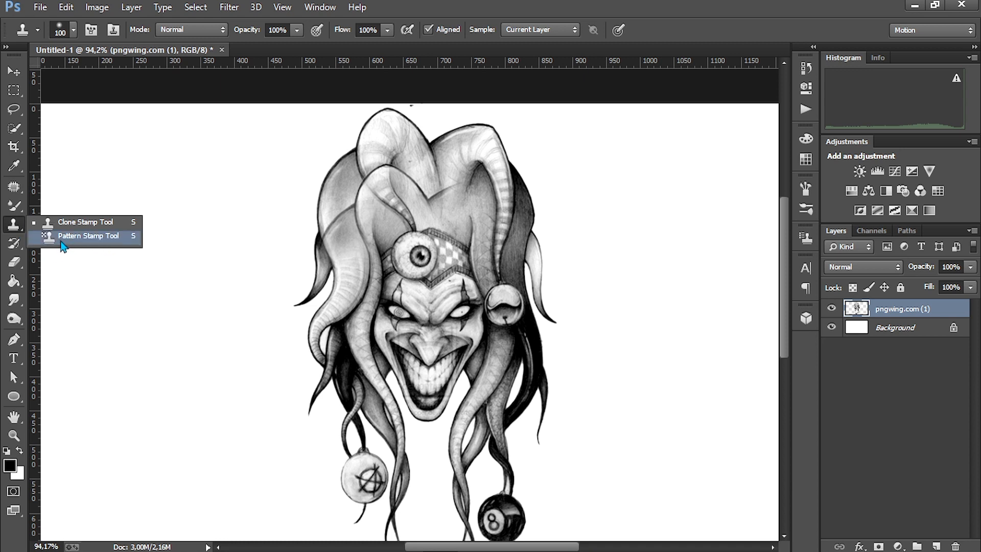
left_click(19, 249)
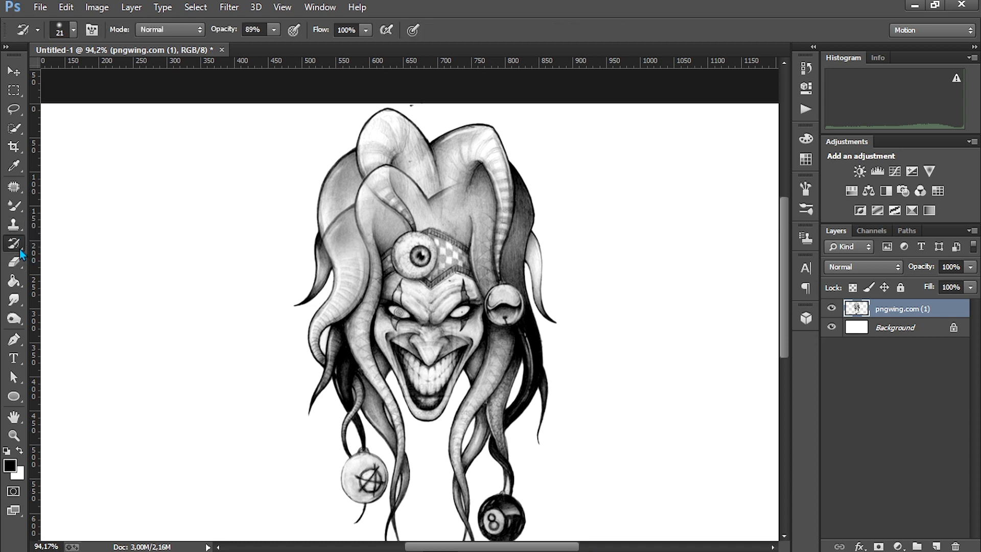
right_click(20, 249)
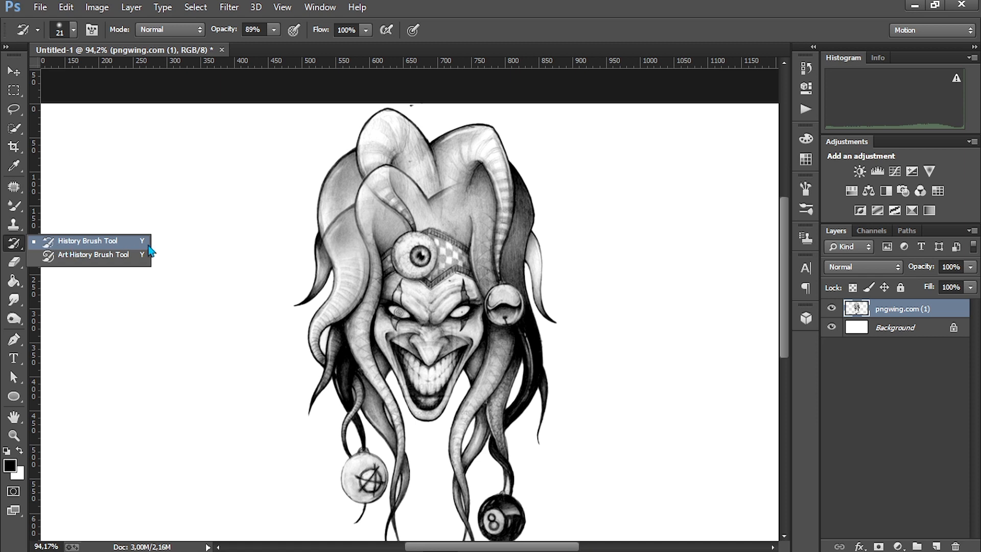
left_click_drag(348, 191, 298, 288)
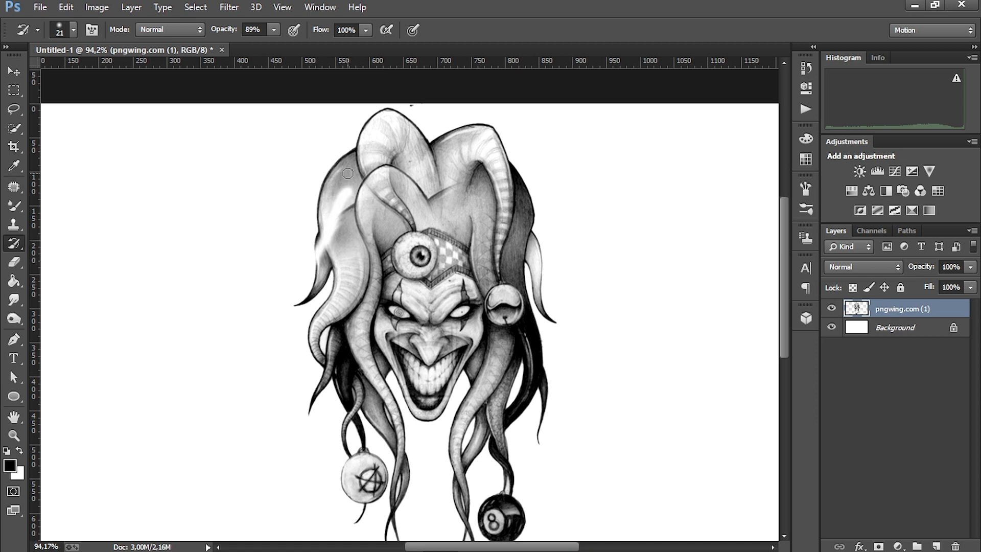
mouse_move(347, 173)
left_mouse_down()
mouse_move(319, 218)
mouse_move(357, 139)
mouse_move(352, 154)
left_mouse_up()
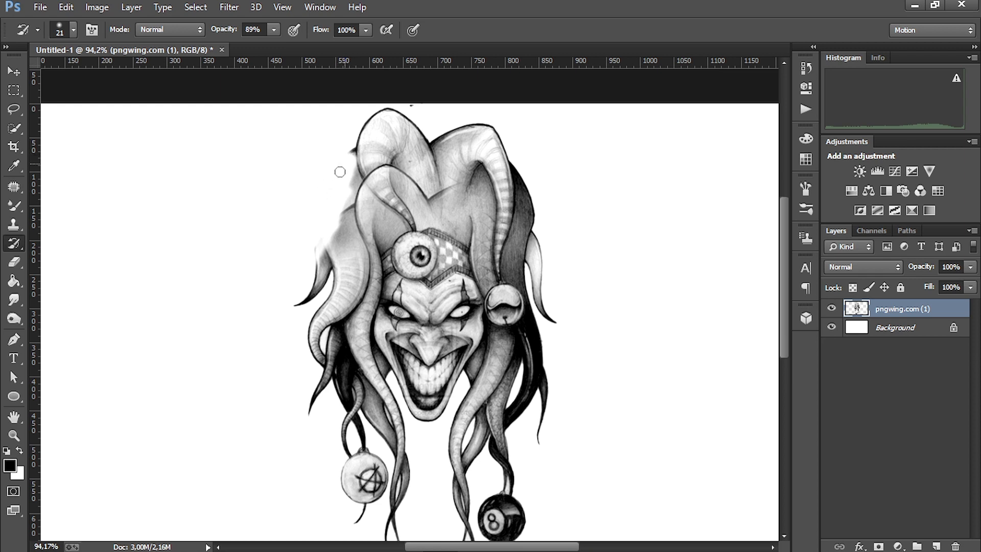
mouse_move(346, 197)
left_mouse_down()
mouse_move(297, 319)
mouse_move(317, 285)
mouse_move(279, 324)
mouse_move(303, 306)
mouse_move(352, 207)
mouse_move(327, 250)
left_mouse_up()
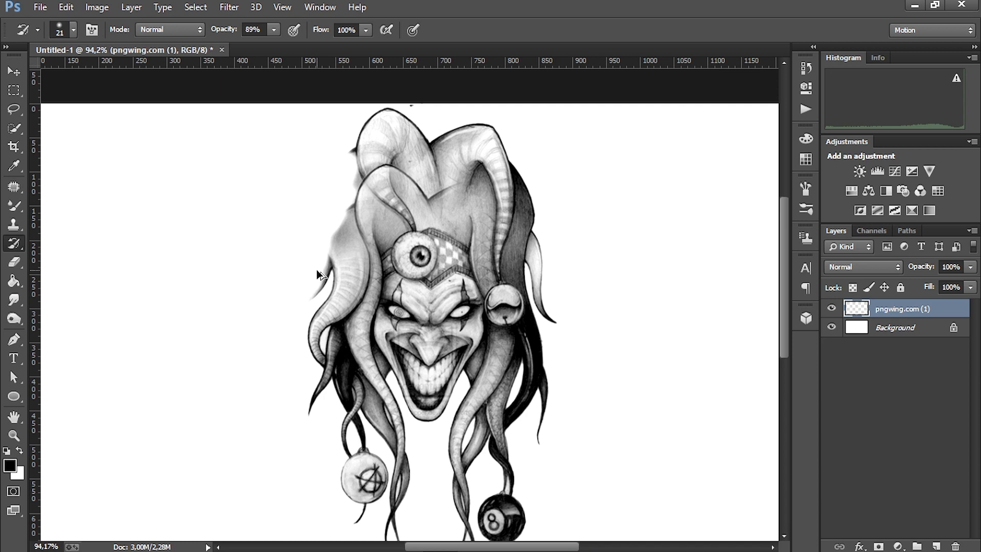
key("ctrl+z")
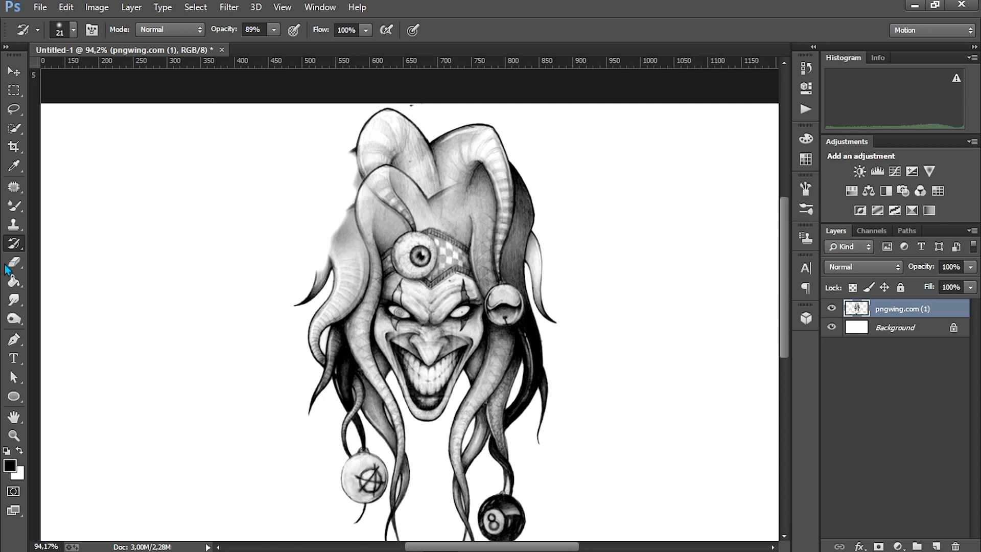
Erase the left side of the hat and hair with the Eraser, and view the other eraser variants.
left_click(14, 263)
right_click(12, 268)
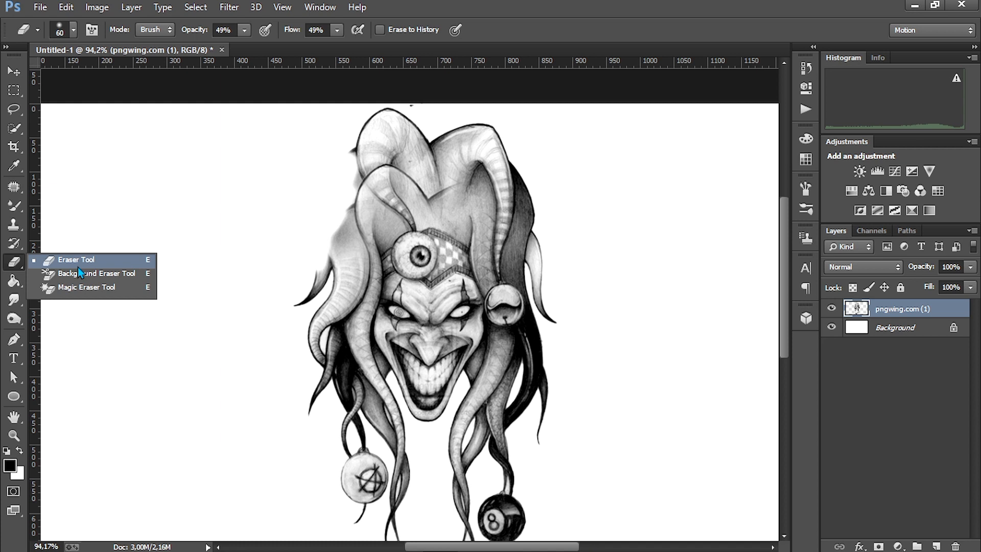
mouse_move(350, 193)
left_mouse_down()
mouse_move(297, 350)
mouse_move(362, 203)
mouse_move(325, 284)
mouse_move(363, 169)
mouse_move(390, 187)
mouse_move(330, 305)
mouse_move(397, 202)
mouse_move(335, 344)
mouse_move(400, 245)
mouse_move(385, 189)
mouse_move(328, 274)
mouse_move(349, 203)
mouse_move(299, 344)
mouse_move(322, 350)
mouse_move(403, 224)
mouse_move(304, 387)
mouse_move(347, 283)
left_mouse_up()
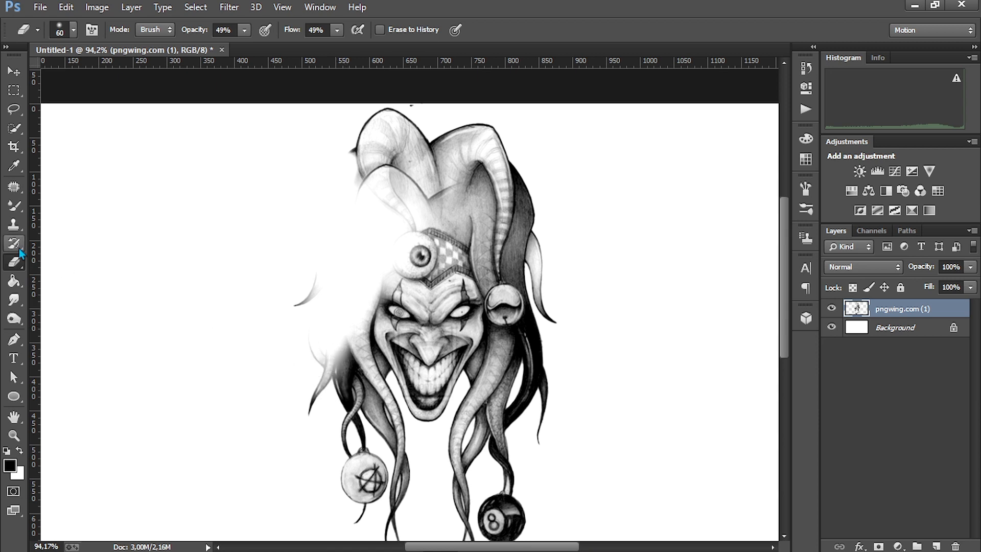
right_click(16, 262)
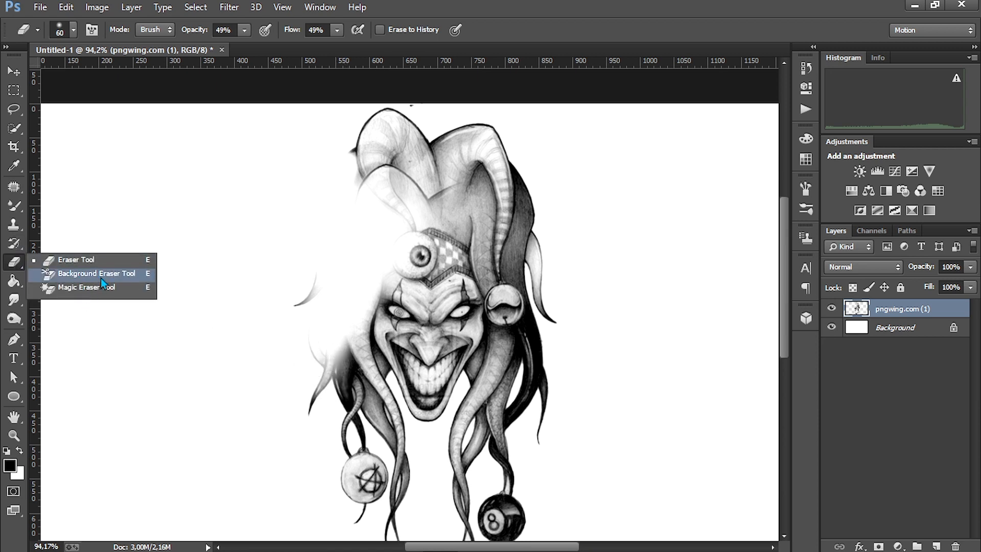
Activate the Paint Bucket tool on the Background layer and set the foreground colour to green 00ff00.
left_click(15, 282)
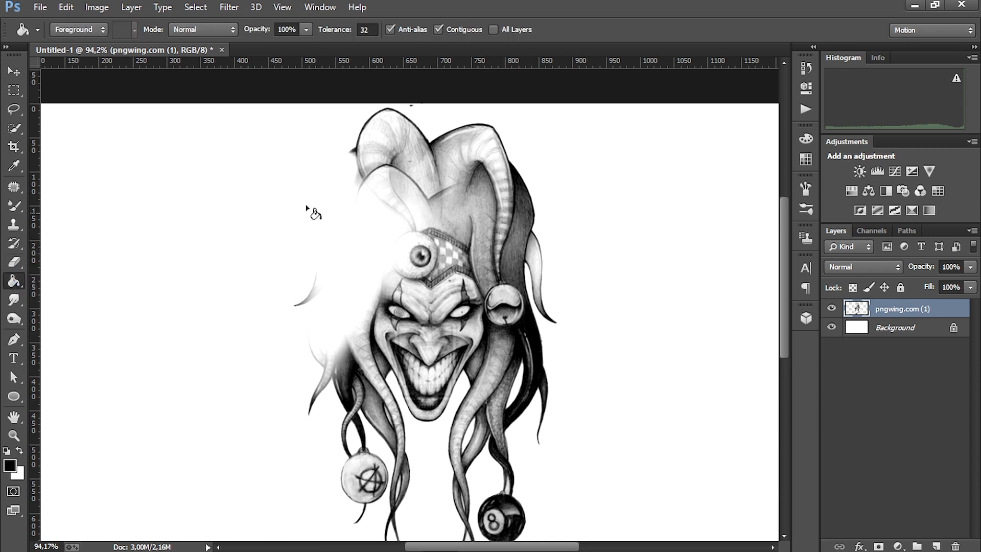
left_click(887, 330)
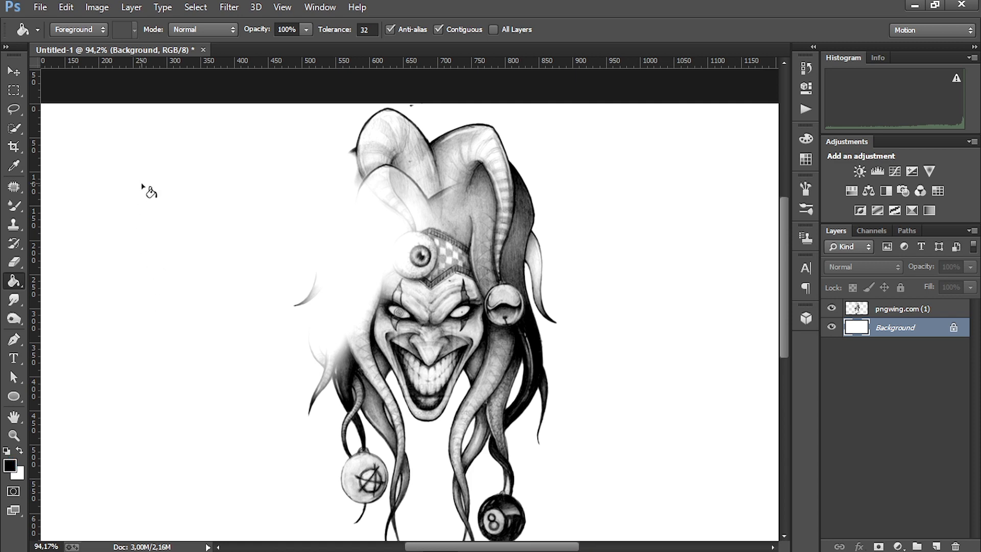
left_click(9, 466)
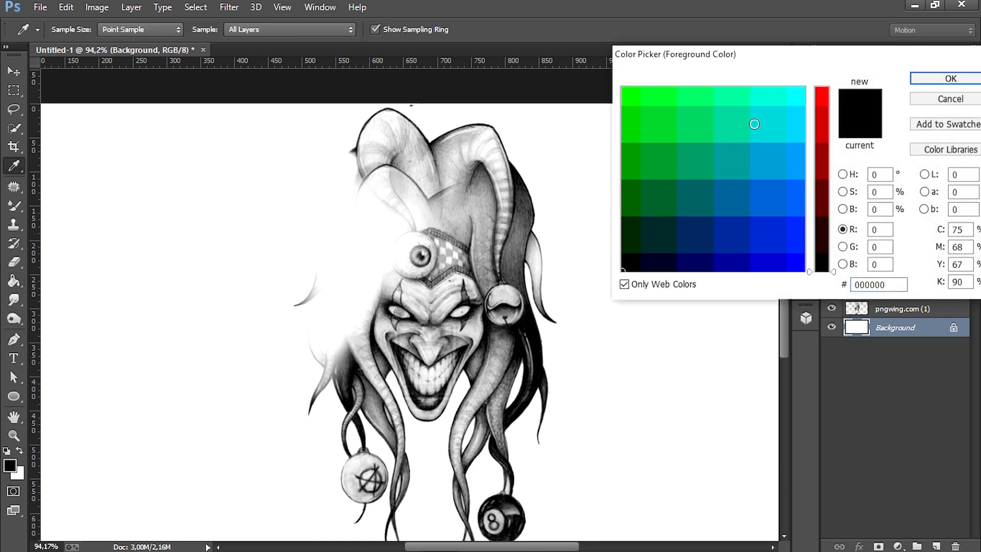
left_click(623, 89)
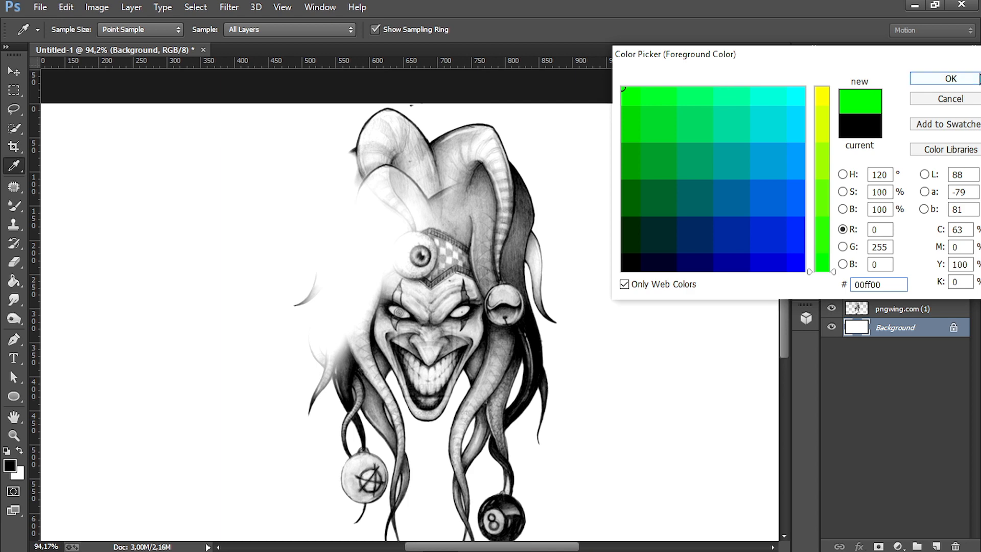
left_click(950, 78)
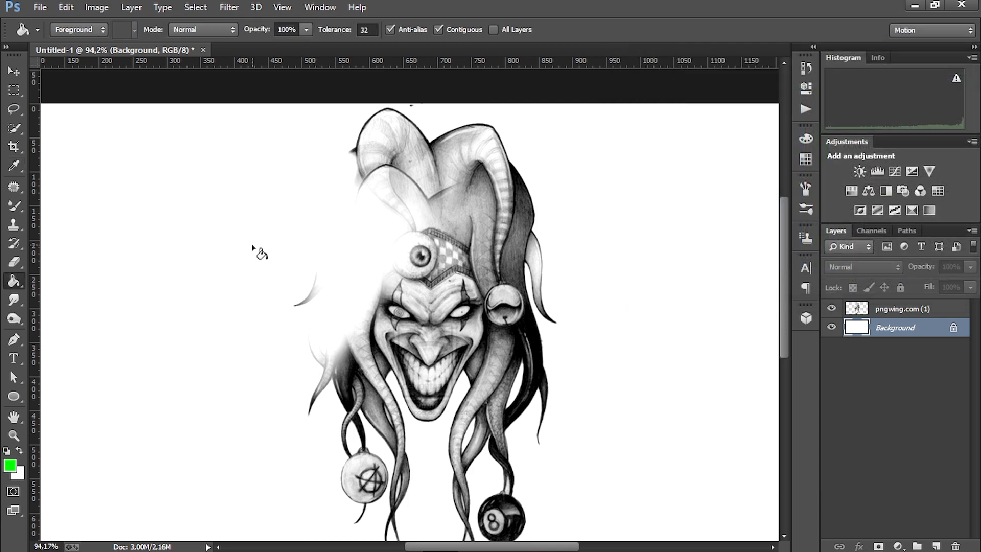
Fill the Background layer with green using the Paint Bucket, swap the foreground and background colours, and refill it with white.
scroll(217, 271, "down", 3)
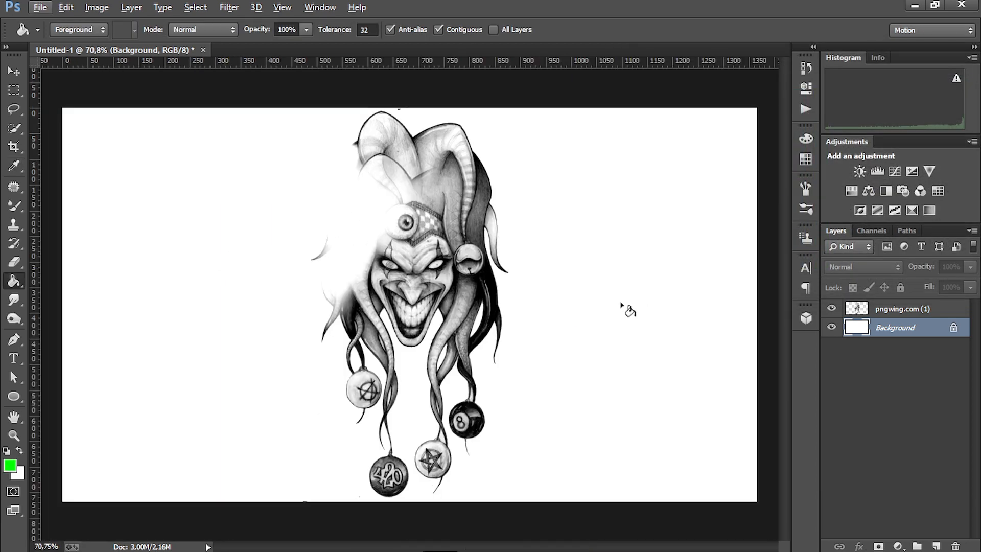
right_click(16, 286)
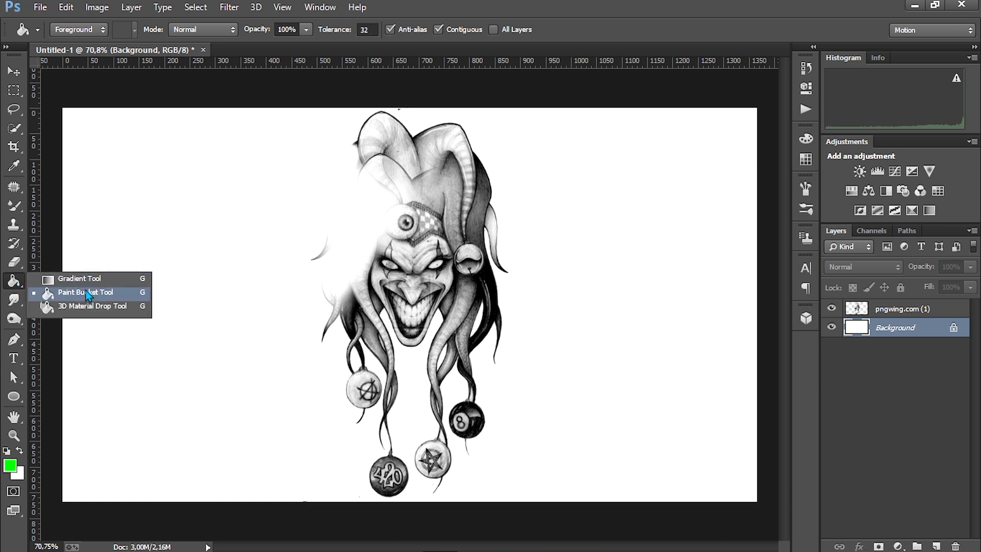
left_click(130, 298)
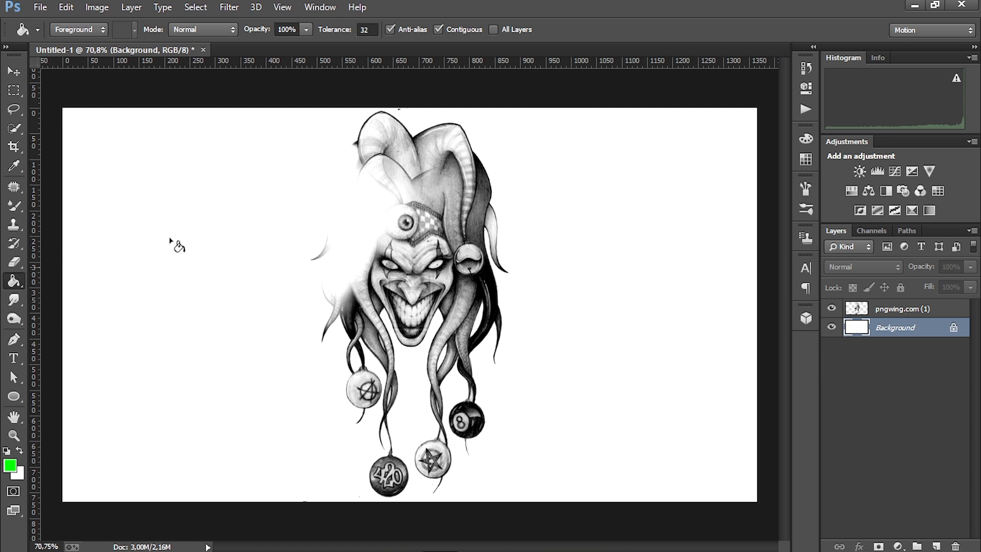
left_click(102, 171)
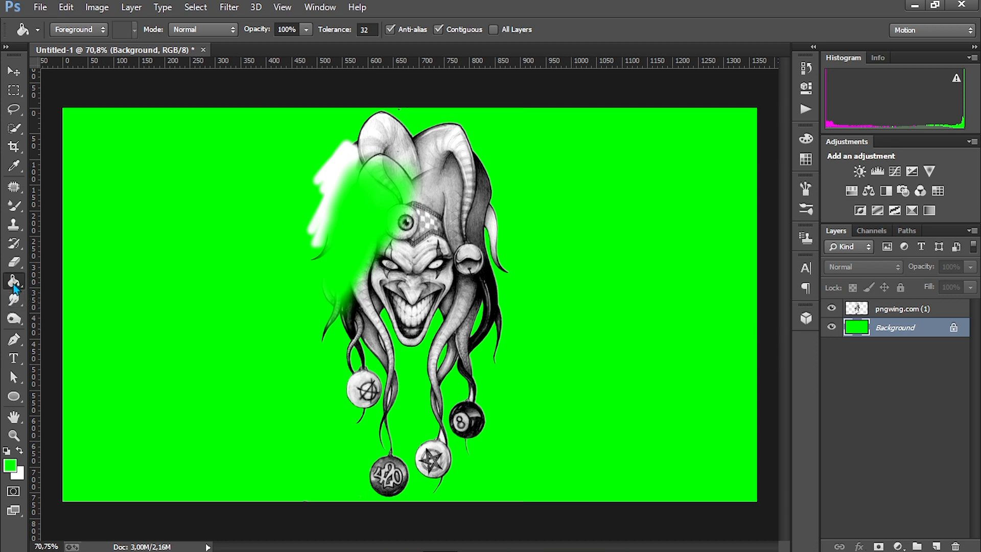
left_click(20, 452)
left_click(230, 175)
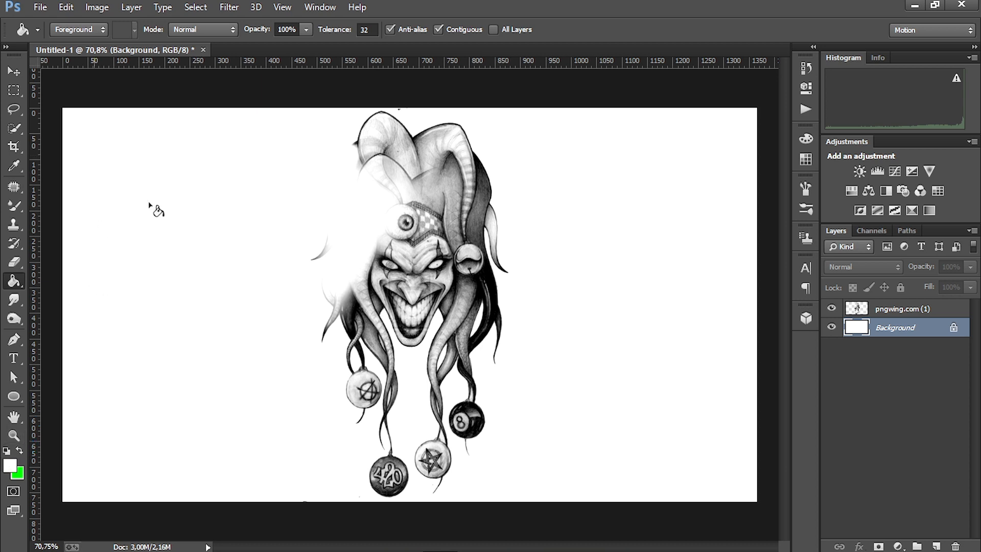
Draw linear white-to-green gradients across the Background layer, first vertically from white down to green, then horizontally.
right_click(19, 283)
left_click(56, 279)
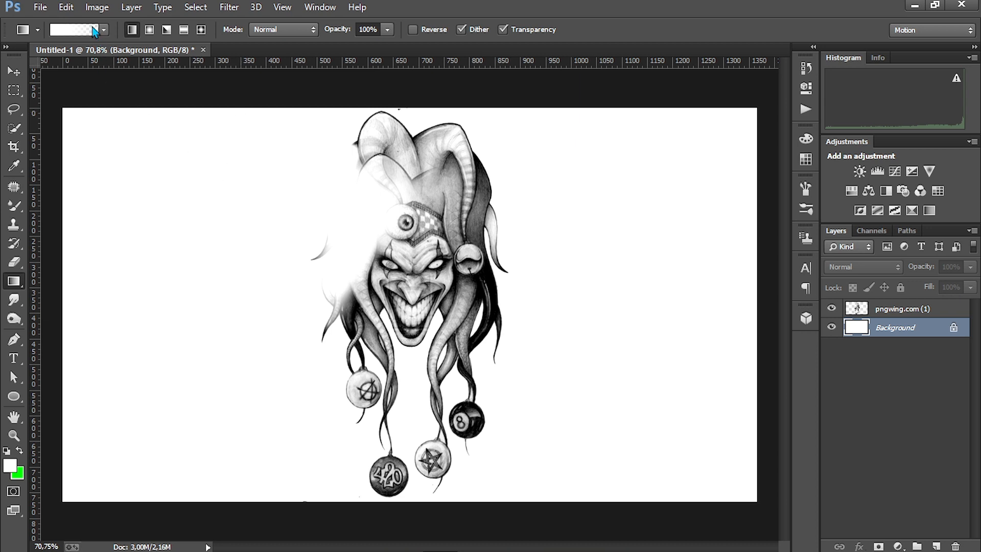
left_click(102, 29)
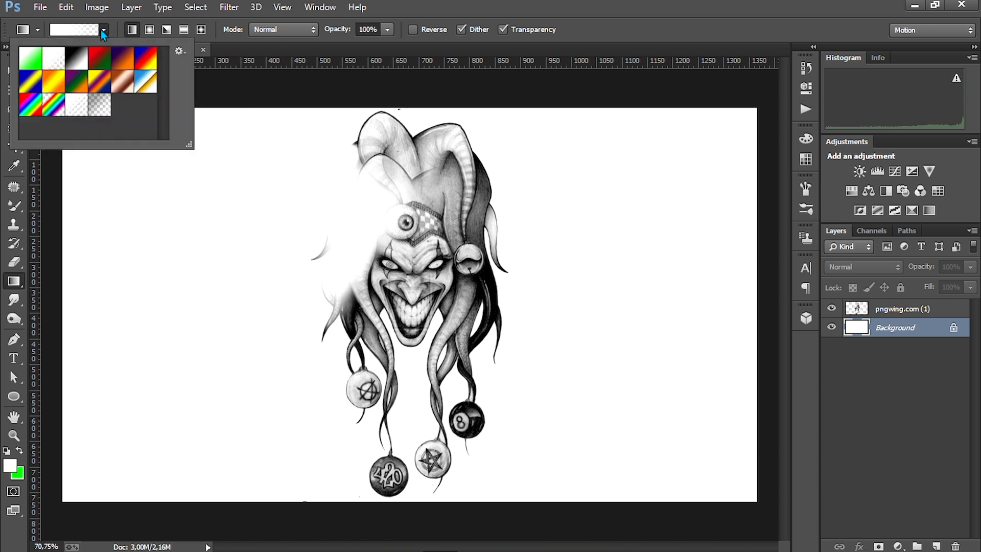
left_click(34, 61)
left_click(225, 115)
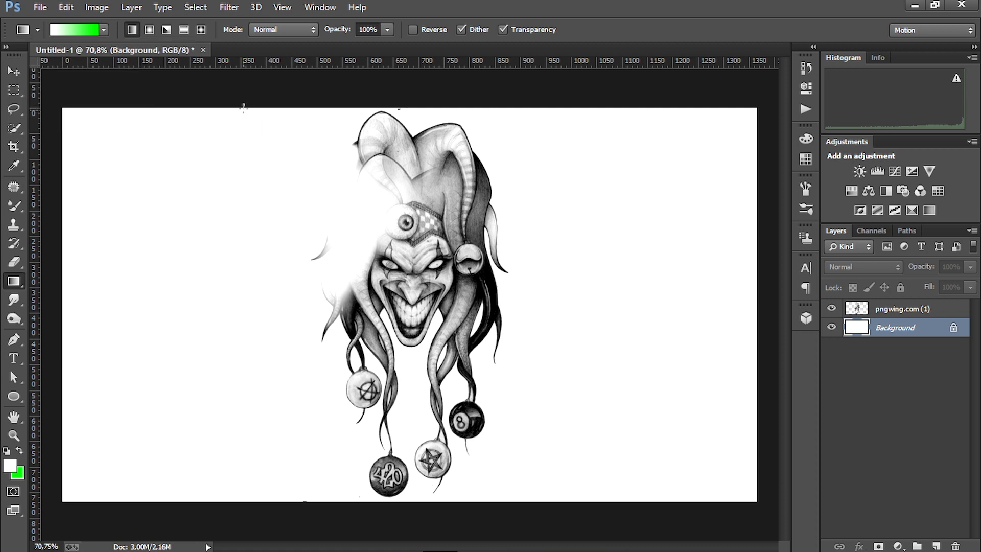
left_click_drag(238, 252, 242, 417)
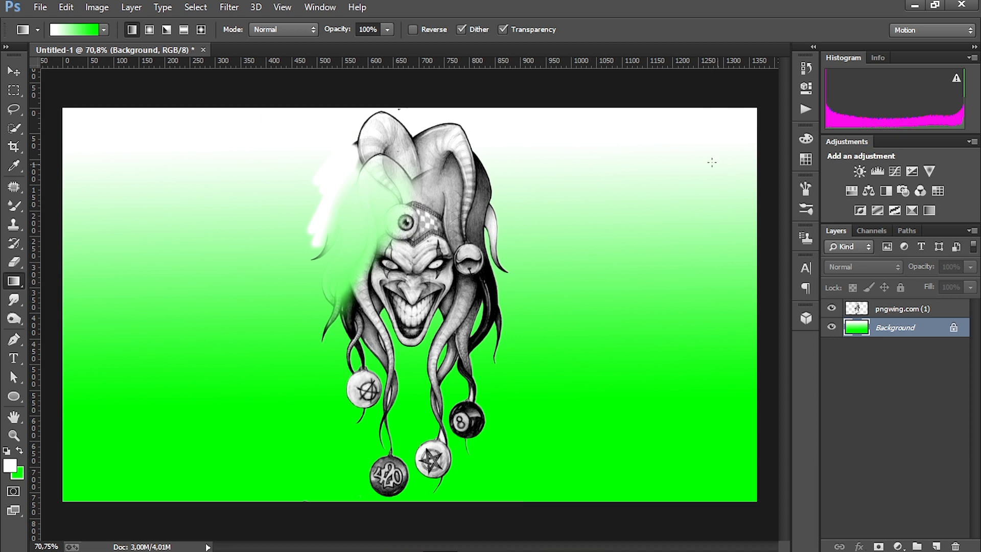
left_click_drag(660, 184, 72, 170)
left_click_drag(295, 197, 753, 247)
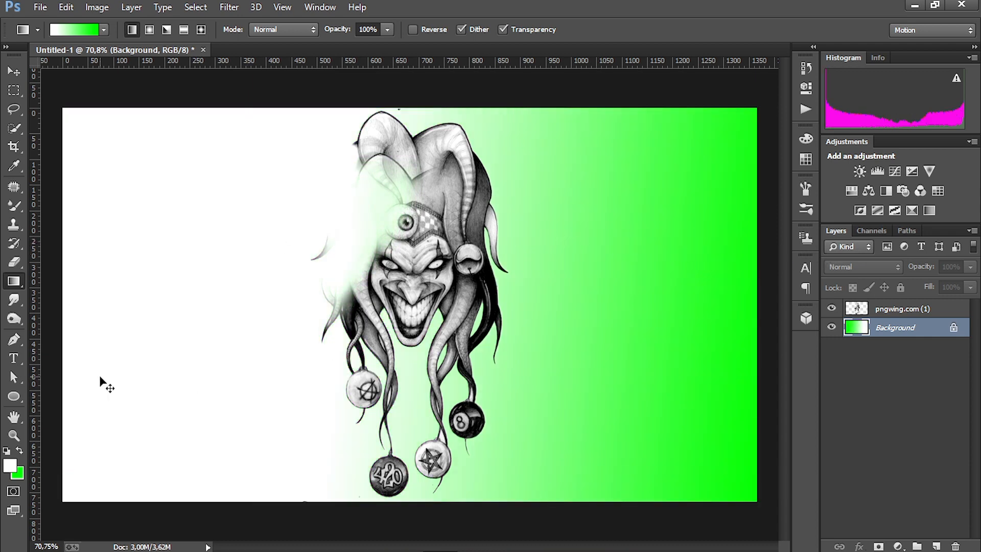
Undo the gradients and colour fills on the Background layer.
key("ctrl+alt+z")
key("ctrl+alt+z")
key("ctrl+alt+z")
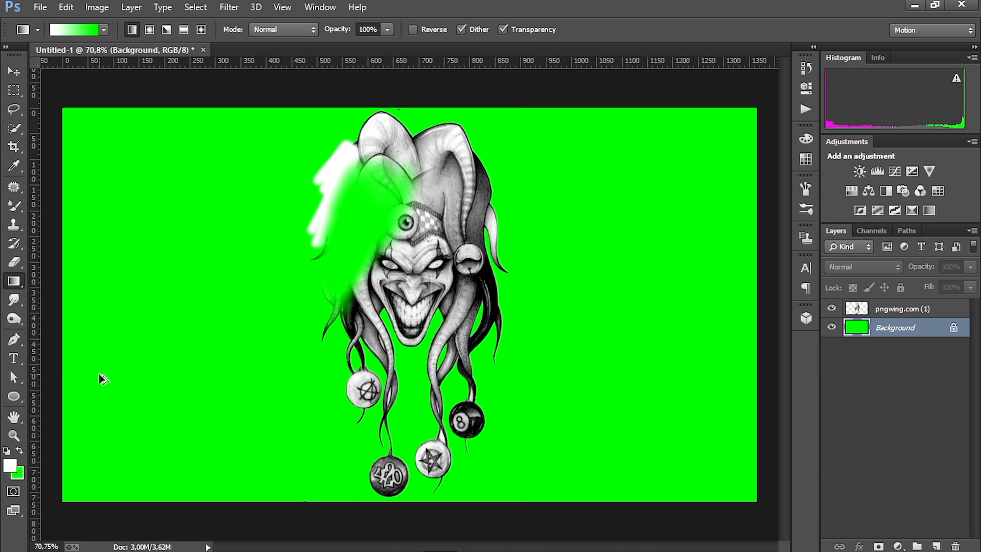
key("ctrl+alt+z")
Smudge the right edge of the jester's hat outward at 50% strength on the pngwing.com (1) layer, using 25 px and 5 px brushes.
left_click(14, 300)
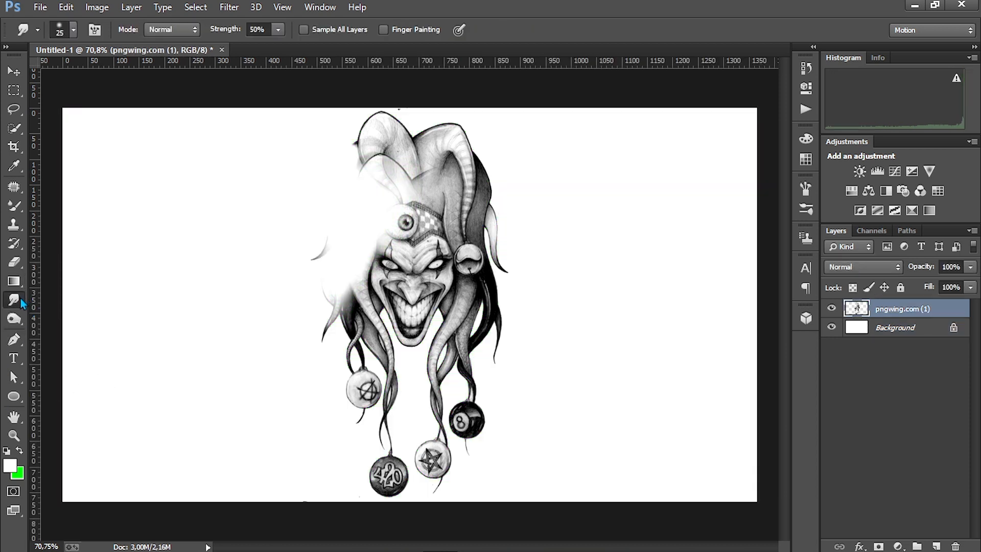
right_click(19, 298)
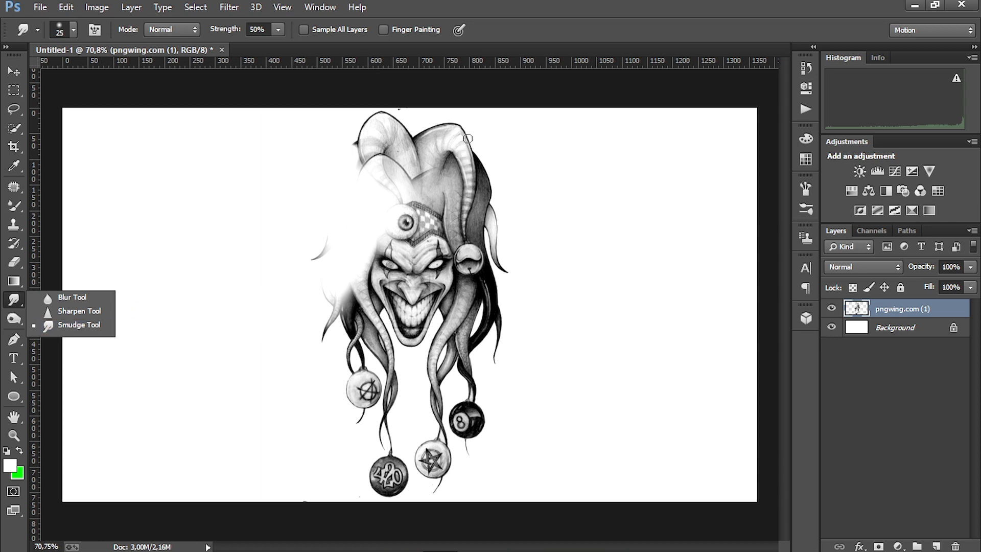
left_click(344, 226)
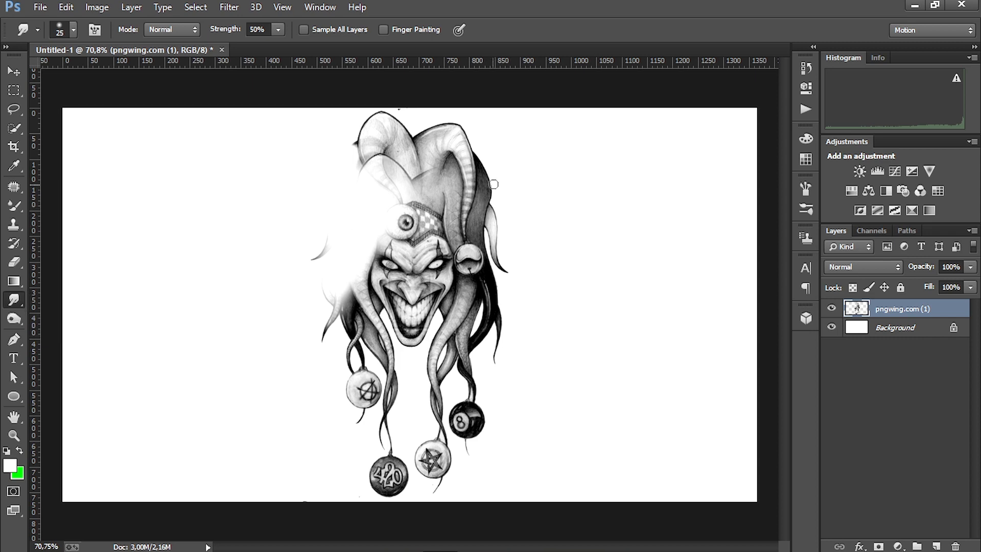
scroll(458, 251, "up", 5)
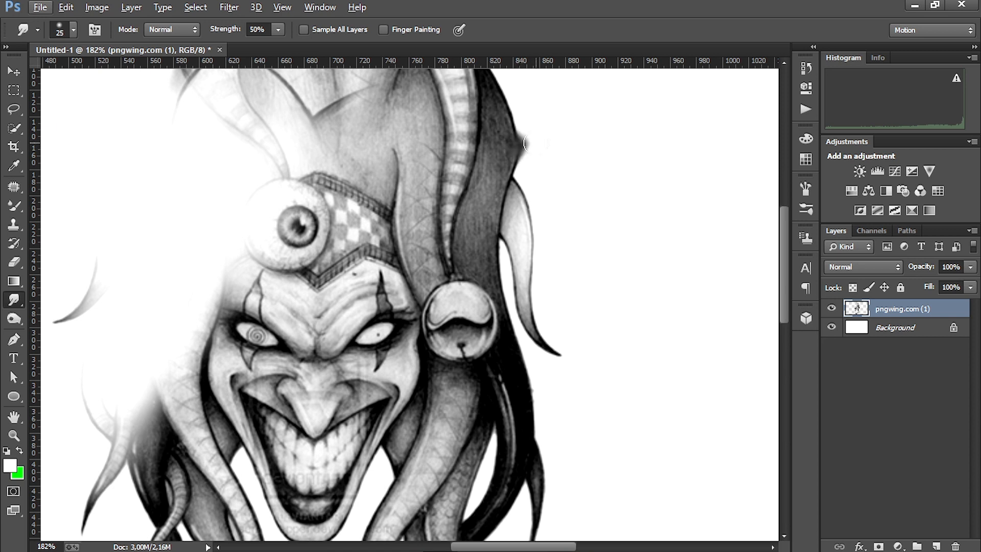
left_click_drag(514, 150, 562, 143)
left_click_drag(527, 199, 568, 185)
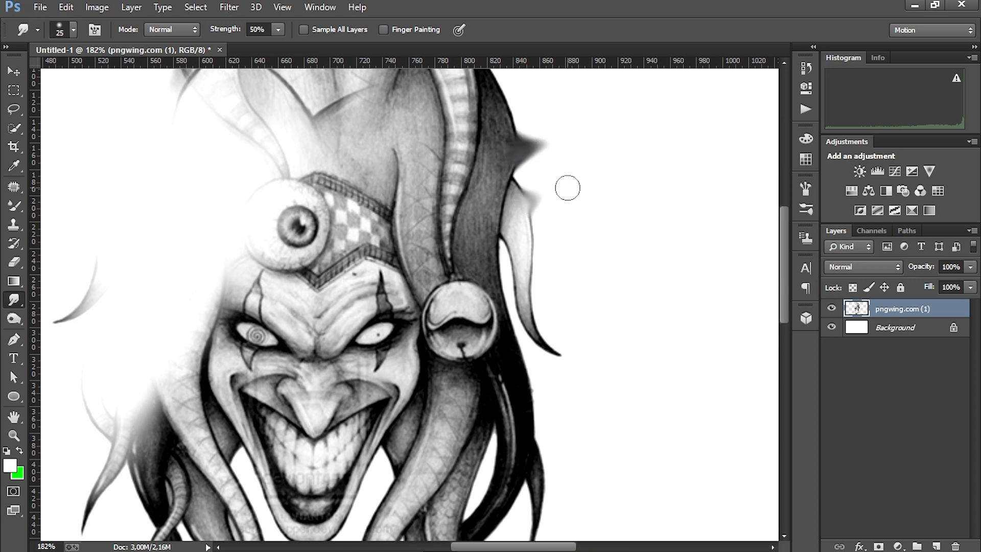
left_click_drag(530, 234, 580, 233)
left_click_drag(537, 266, 587, 268)
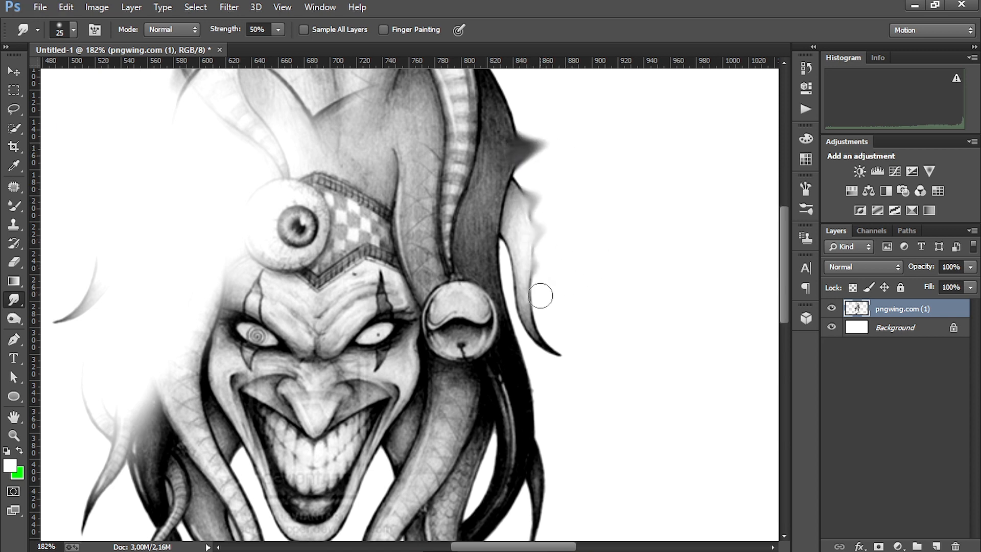
left_click_drag(540, 289, 584, 300)
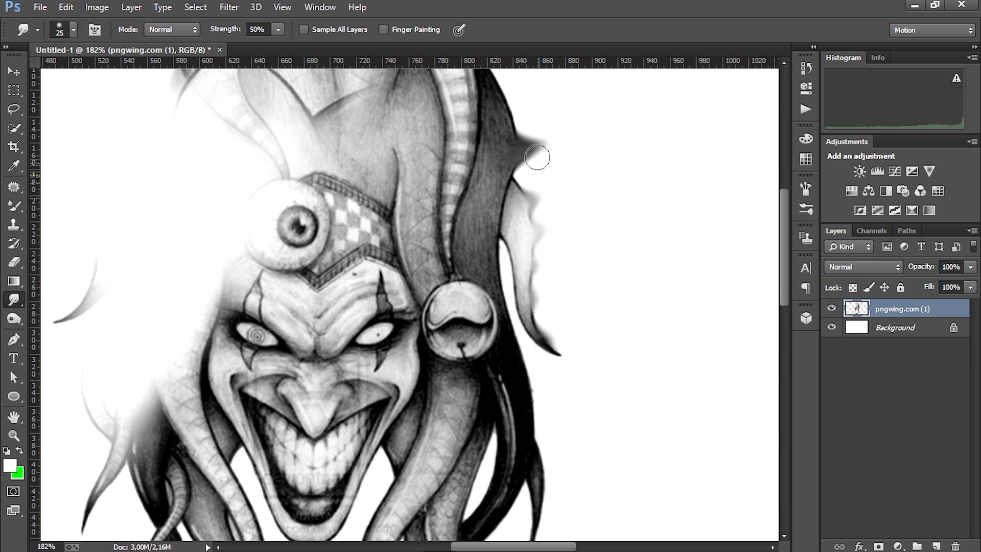
scroll(526, 175, "up", 4)
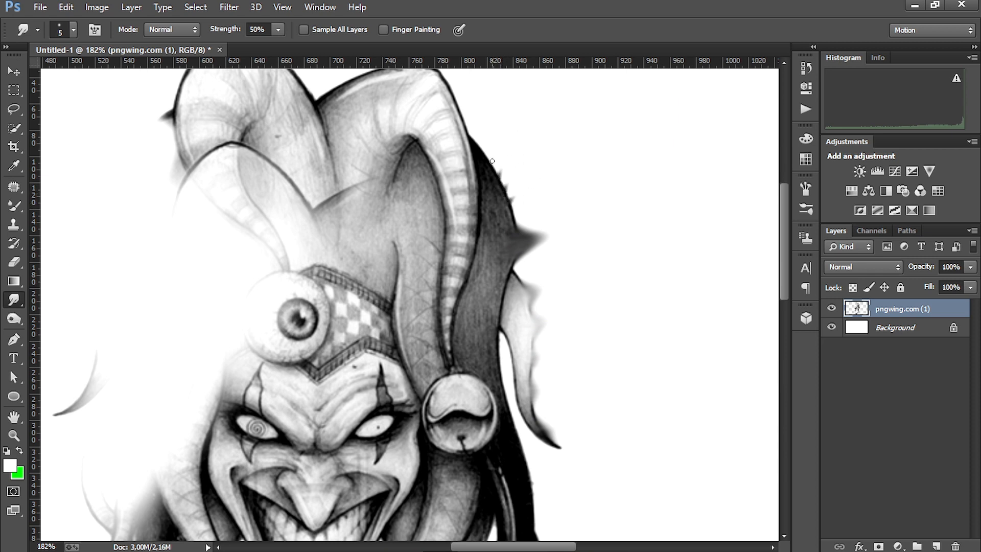
Blur the right side of the hat and its bell using the Blur Tool with a 150 px brush at 100% strength.
left_click(14, 302)
left_click(67, 290)
left_click(19, 302)
left_click(61, 292)
mouse_move(513, 171)
left_mouse_down()
mouse_move(516, 291)
mouse_move(493, 450)
mouse_move(507, 391)
mouse_move(521, 384)
mouse_move(547, 438)
left_mouse_up()
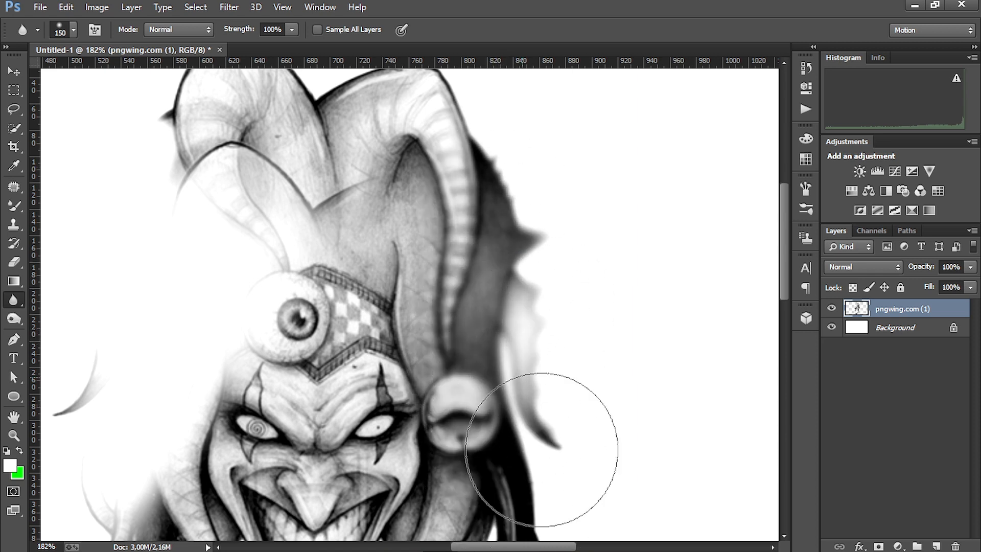
Sharpen the hat, forehead band and face using the Sharpen Tool with a 250 px brush at 50% strength.
left_click(15, 305)
left_click(77, 311)
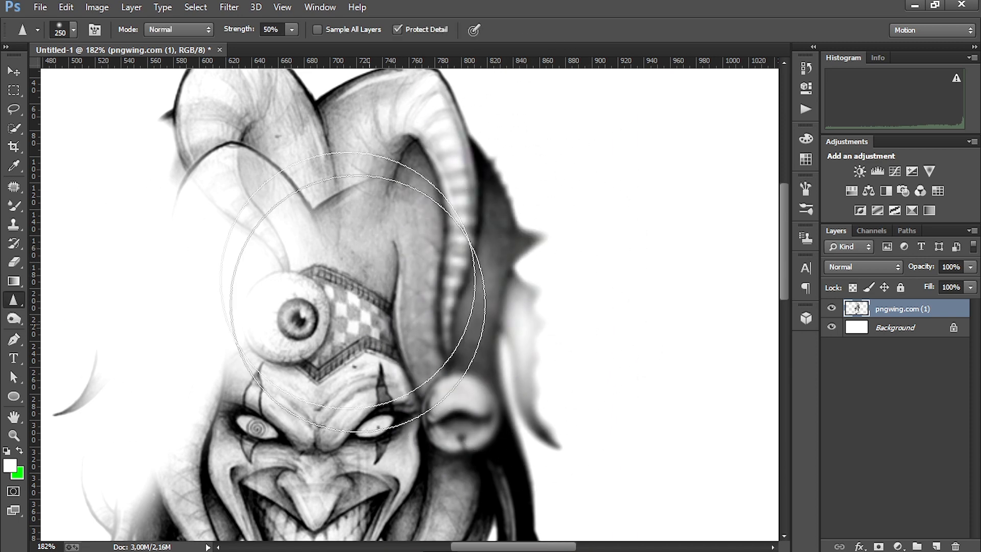
mouse_move(357, 297)
left_mouse_down()
mouse_move(291, 296)
mouse_move(359, 237)
mouse_move(372, 246)
mouse_move(354, 252)
mouse_move(388, 262)
mouse_move(455, 256)
mouse_move(418, 269)
mouse_move(476, 250)
mouse_move(440, 247)
mouse_move(495, 248)
mouse_move(450, 254)
mouse_move(506, 257)
mouse_move(480, 269)
mouse_move(428, 260)
mouse_move(435, 271)
mouse_move(407, 282)
mouse_move(420, 282)
mouse_move(448, 324)
mouse_move(428, 293)
mouse_move(408, 383)
mouse_move(390, 406)
mouse_move(374, 400)
mouse_move(342, 311)
left_mouse_up()
scroll(341, 310, "down", 5)
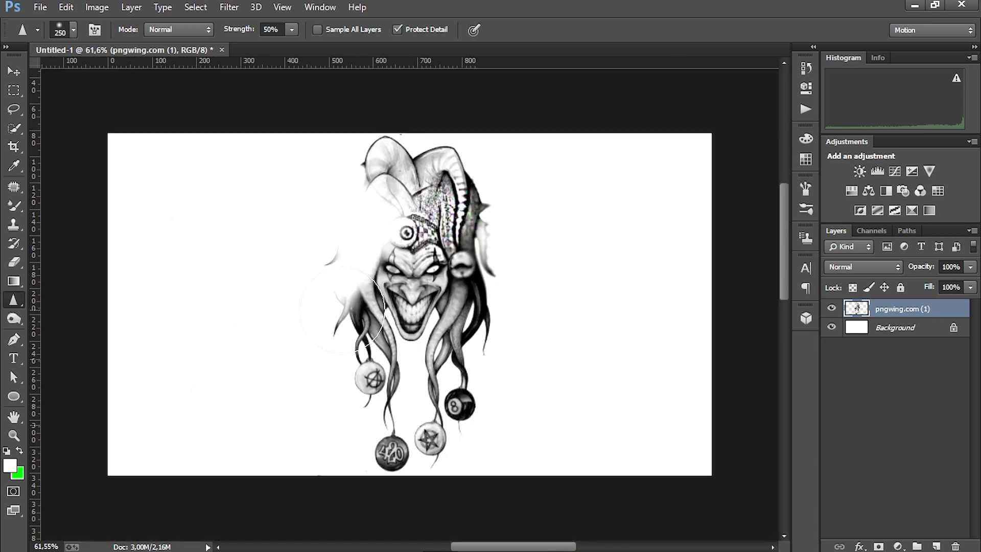
scroll(431, 276, "up", 3)
mouse_move(432, 275)
left_mouse_down()
mouse_move(405, 253)
mouse_move(397, 313)
mouse_move(396, 280)
mouse_move(386, 294)
mouse_move(392, 310)
mouse_move(395, 276)
mouse_move(404, 303)
mouse_move(403, 278)
left_mouse_up()
scroll(403, 276, "down", 2)
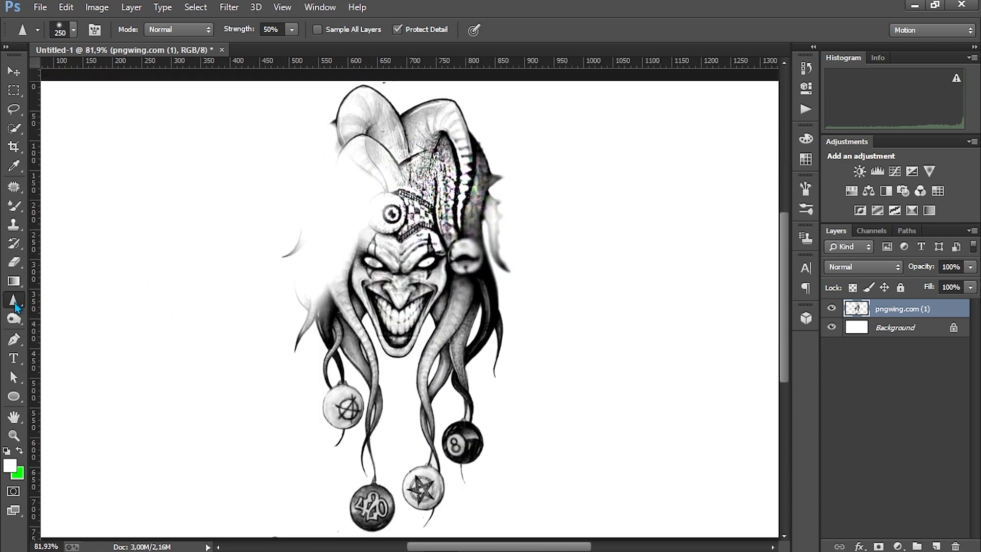
Lighten the right side of the hat and the strands below the bell using the 65 px Dodge Tool on Midtones at 50% exposure.
left_click(14, 318)
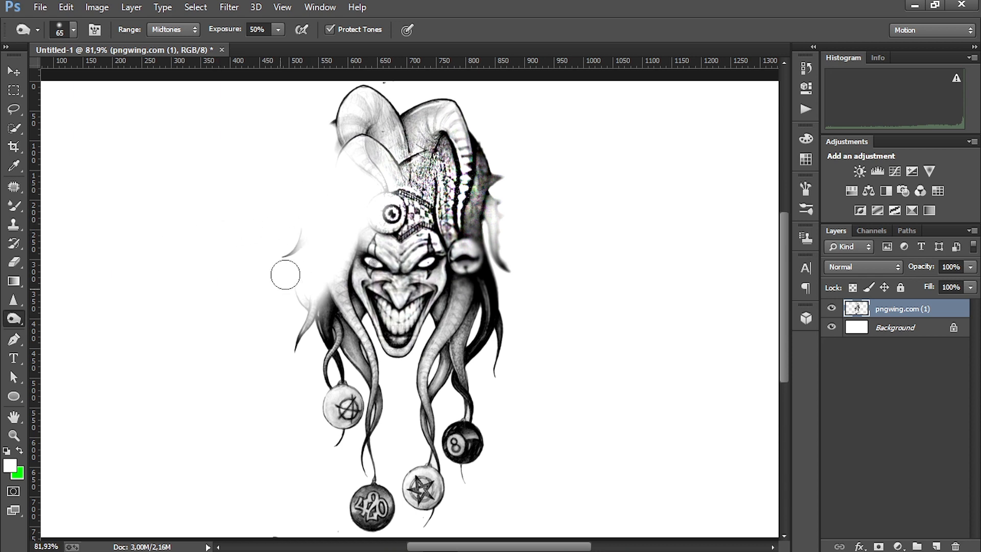
right_click(11, 326)
left_click(38, 318)
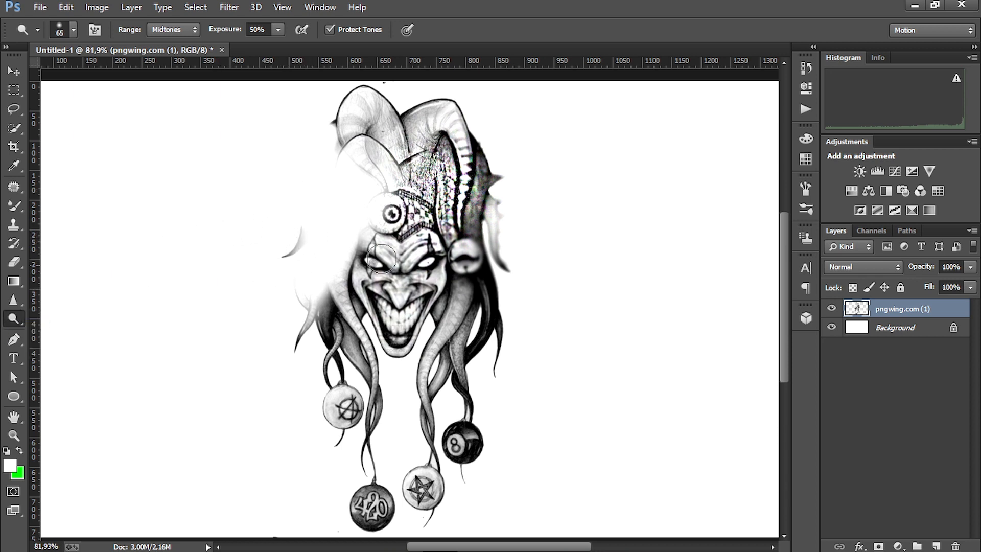
mouse_move(466, 199)
left_mouse_down()
mouse_move(473, 167)
mouse_move(480, 247)
mouse_move(490, 194)
mouse_move(480, 241)
mouse_move(487, 179)
mouse_move(484, 236)
mouse_move(473, 233)
mouse_move(473, 199)
mouse_move(464, 239)
mouse_move(480, 185)
mouse_move(473, 234)
mouse_move(467, 123)
mouse_move(474, 190)
mouse_move(477, 154)
left_mouse_up()
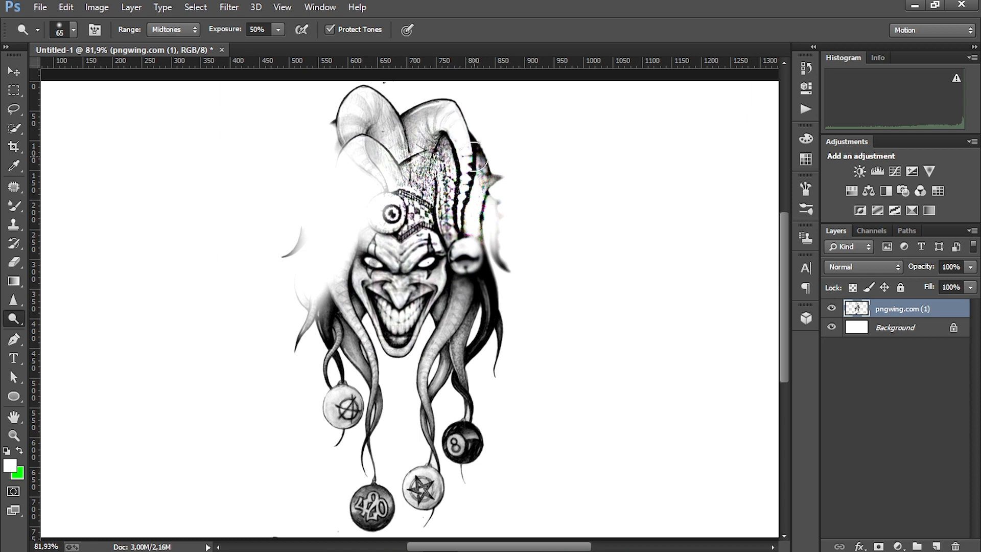
mouse_move(499, 206)
left_mouse_down()
mouse_move(464, 261)
mouse_move(475, 284)
mouse_move(461, 268)
mouse_move(448, 340)
mouse_move(460, 293)
mouse_move(399, 392)
mouse_move(449, 300)
mouse_move(428, 401)
mouse_move(459, 307)
mouse_move(449, 355)
mouse_move(417, 402)
mouse_move(440, 346)
left_mouse_up()
Darken the strands below the bell using the 65 px Burn Tool on Midtones at 50% exposure.
right_click(13, 318)
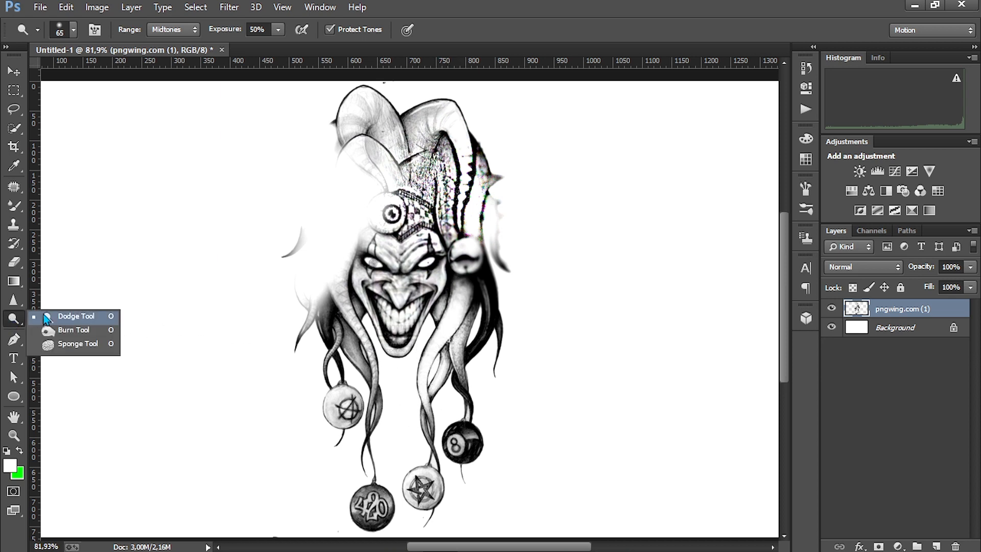
left_click(74, 329)
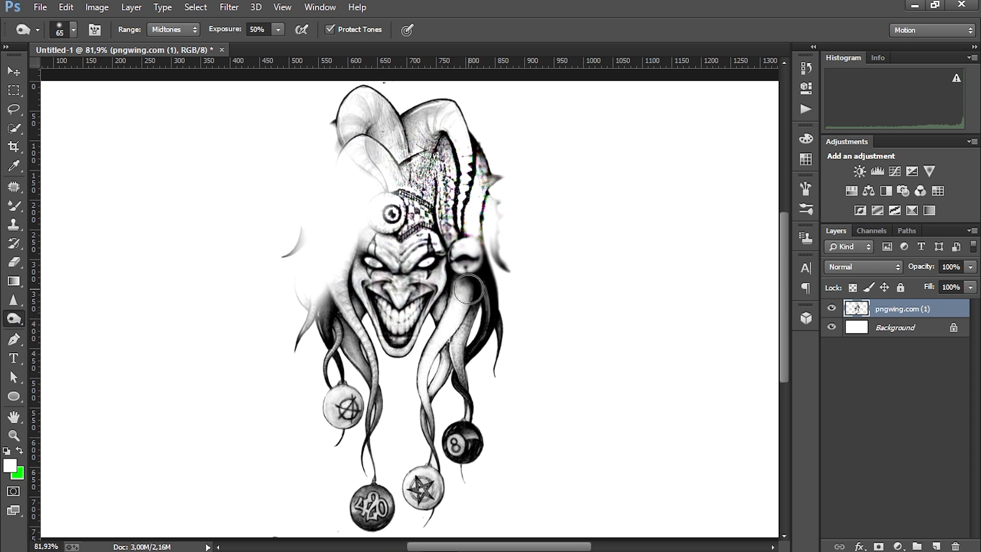
mouse_move(463, 291)
left_mouse_down()
mouse_move(422, 418)
mouse_move(467, 315)
mouse_move(416, 403)
mouse_move(450, 335)
mouse_move(436, 401)
mouse_move(459, 378)
mouse_move(476, 293)
mouse_move(465, 347)
left_mouse_up()
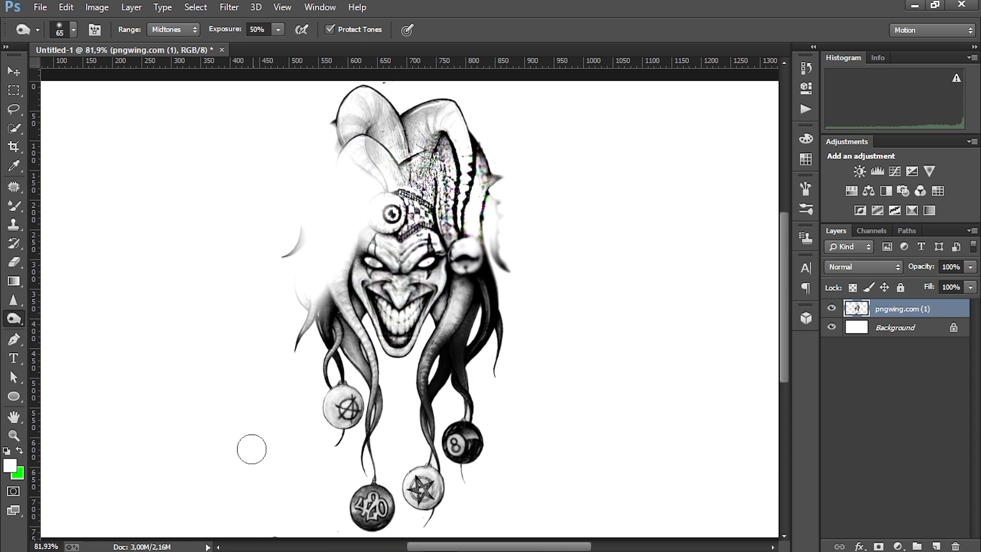
Activate the 65 px Sponge Tool in Desaturate mode at 50% flow and examine the jester's face and strands up close.
right_click(16, 319)
left_click(75, 342)
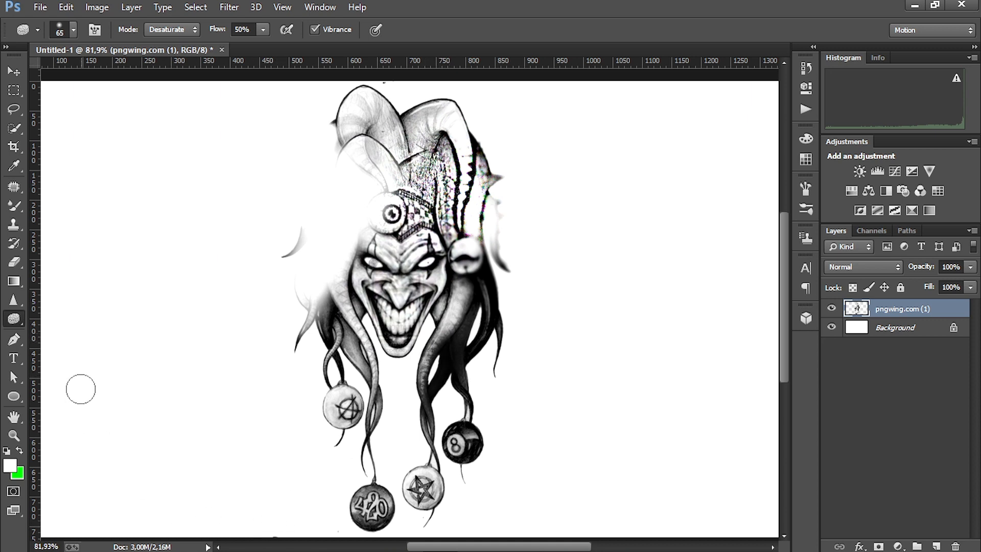
right_click(23, 319)
left_click(15, 322)
scroll(443, 358, "up", 5)
scroll(450, 342, "down", 1)
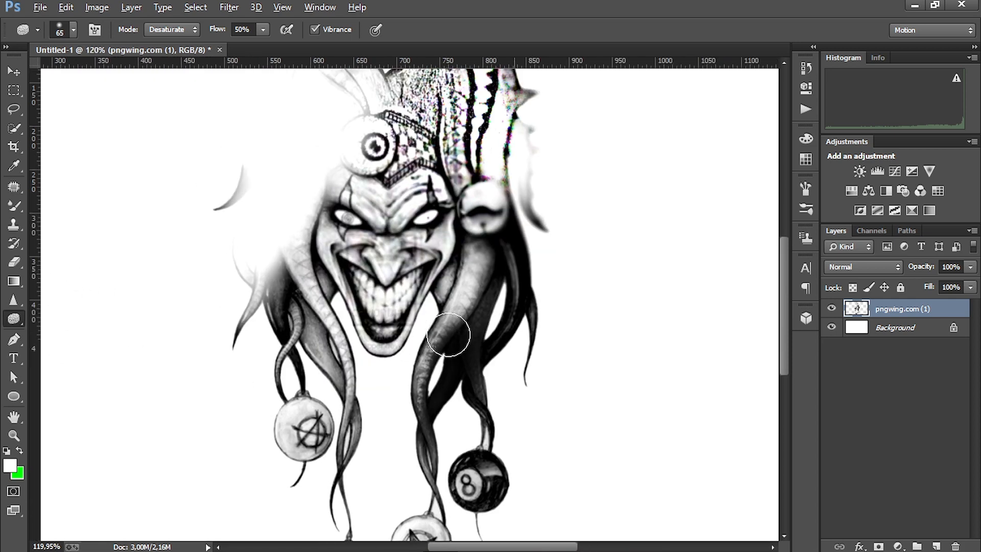
scroll(452, 336, "up", 4)
scroll(473, 306, "up", 1)
scroll(475, 302, "up", 2)
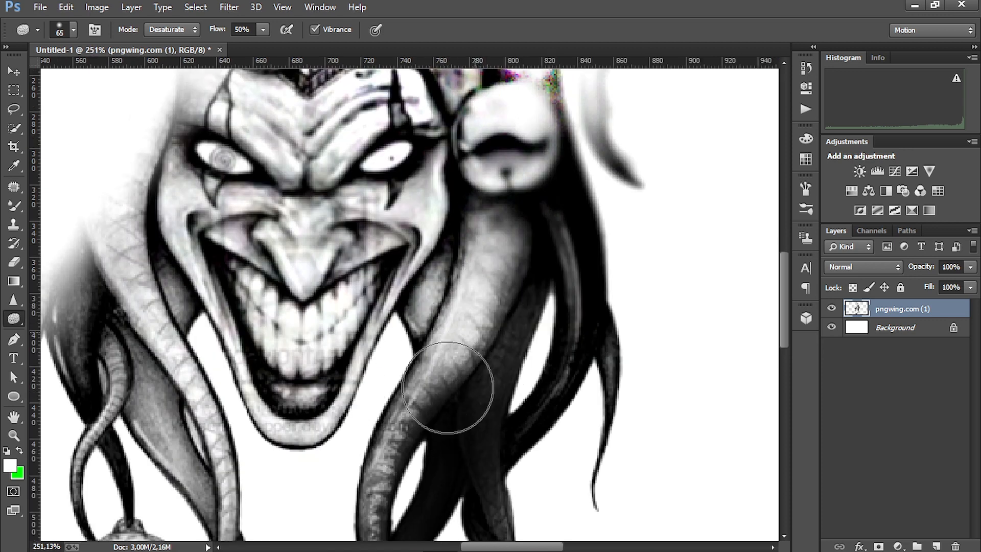
scroll(245, 428, "down", 5)
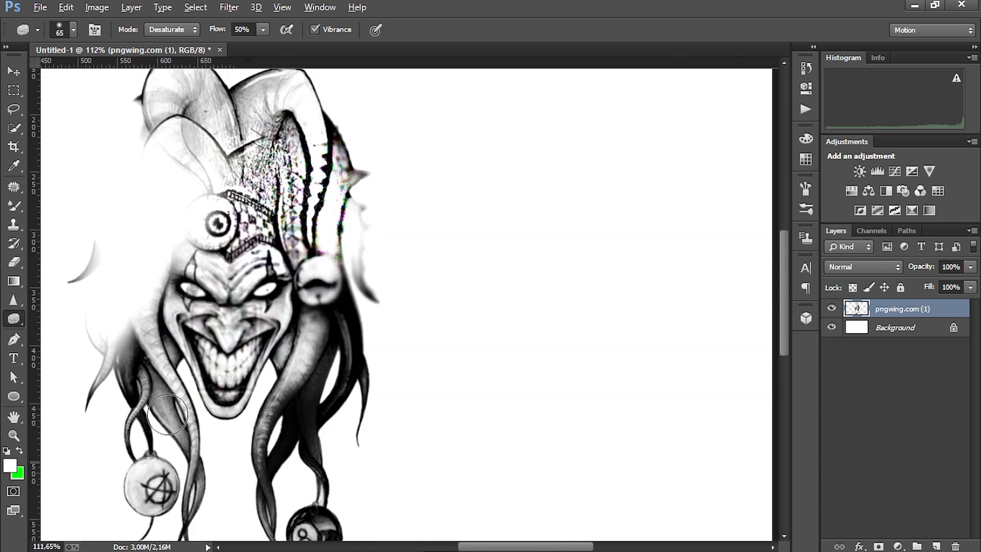
Draw a curved path with the Pen Tool from the hat's right edge down the outer strands to just above the 8-ball.
left_click(13, 341)
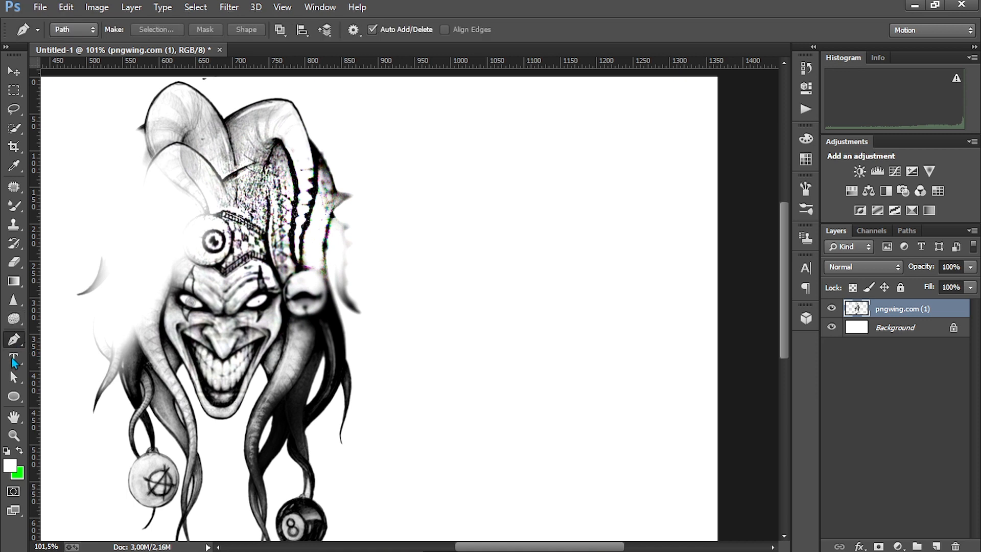
left_click(310, 139)
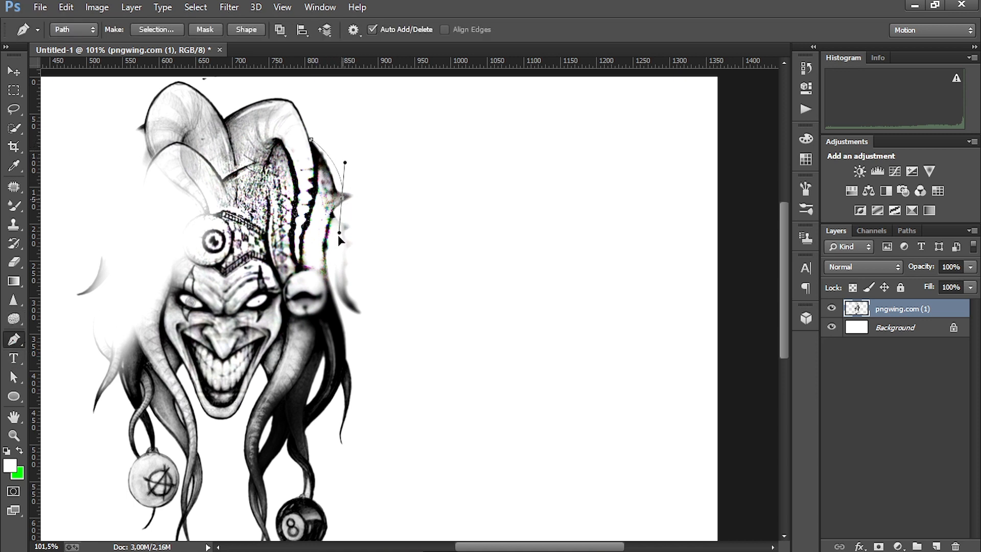
left_click_drag(338, 235, 336, 241)
left_click_drag(337, 211, 279, 224)
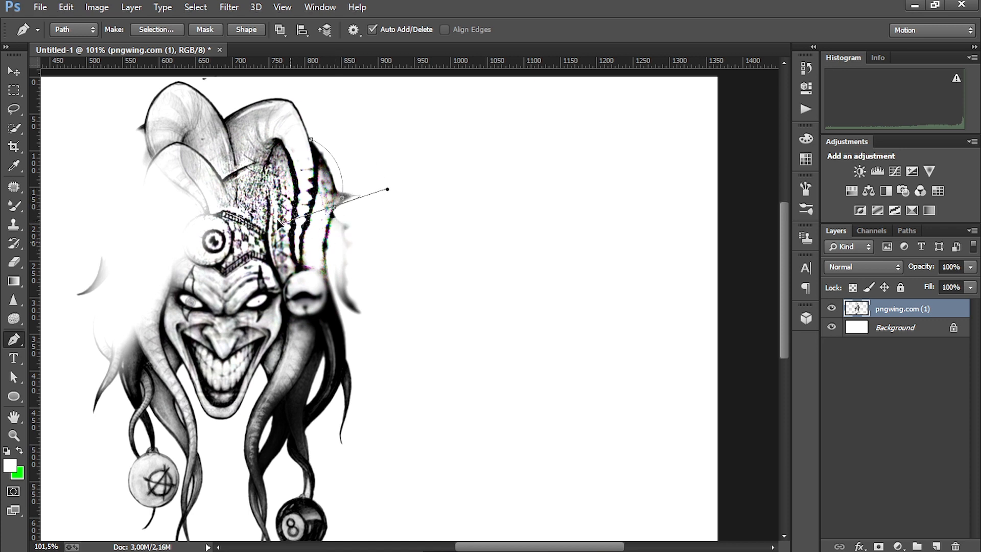
left_click(332, 214)
left_click(339, 241)
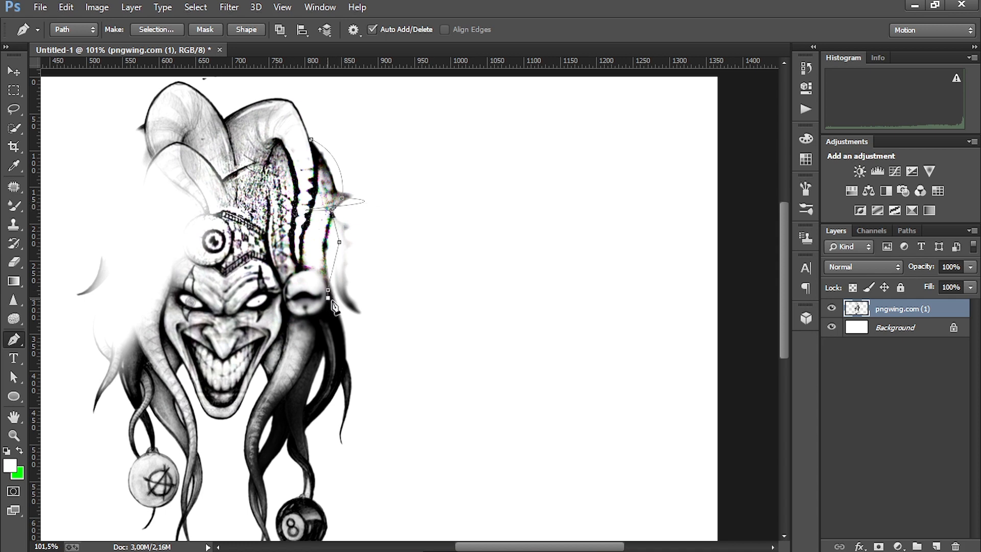
left_click_drag(340, 369, 335, 387)
left_click(335, 387)
left_click(332, 395)
left_click(307, 463)
left_click_drag(320, 446, 318, 465)
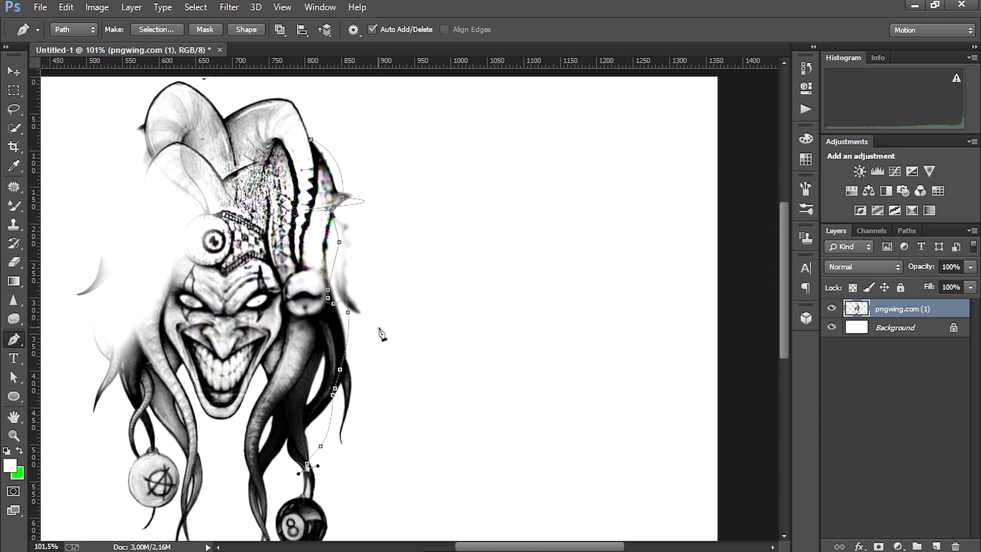
Extend the Pen path around the 8-ball, up along the strands and out over the blank canvas beside the jester.
scroll(348, 336, "down", 2)
scroll(347, 336, "down", 3)
left_click_drag(324, 390, 326, 398)
left_click(331, 447)
left_click_drag(323, 462, 298, 448)
left_click_drag(279, 438, 271, 406)
left_click_drag(265, 373, 482, 207)
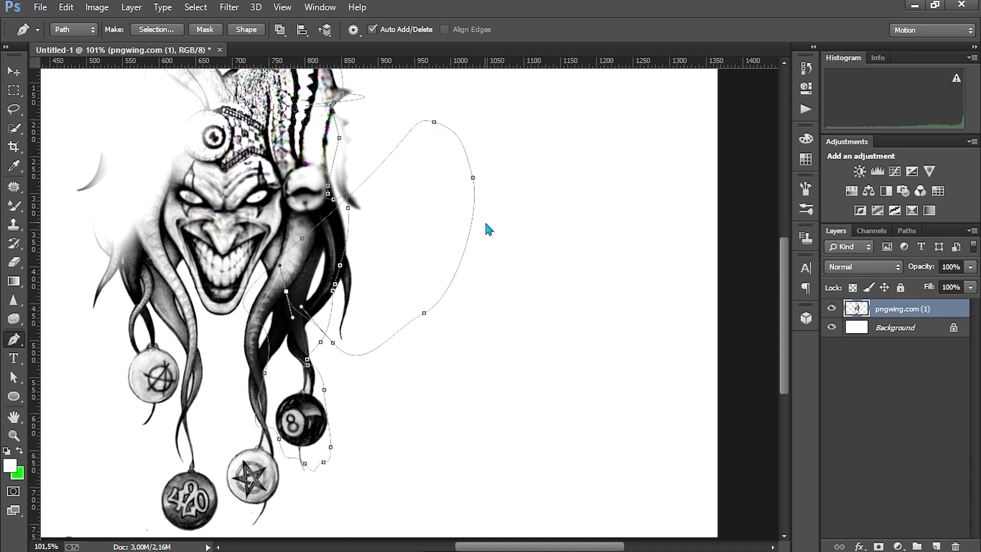
Convert the path around the 8-ball and strands into a new anti-aliased selection with a 2-pixel feather radius.
right_click(485, 219)
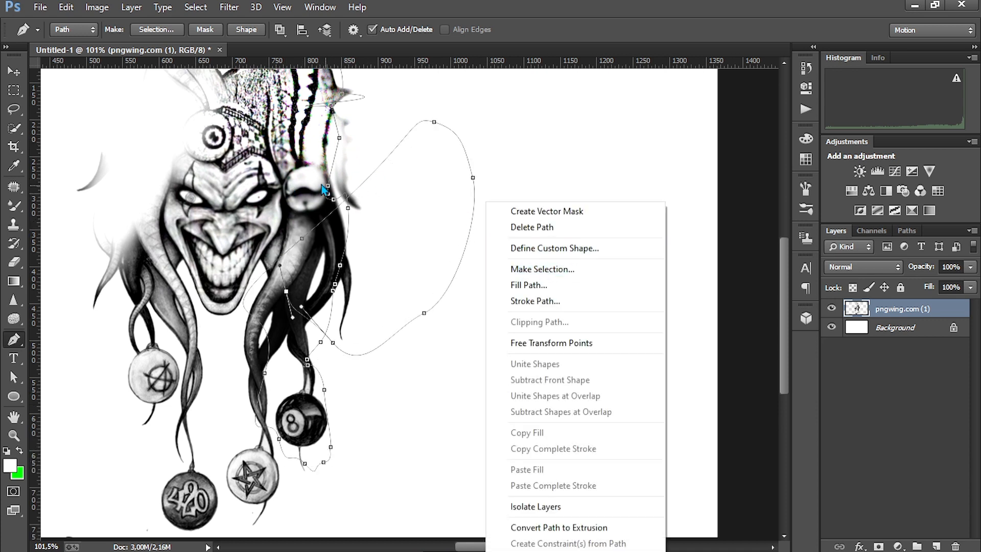
left_click(562, 269)
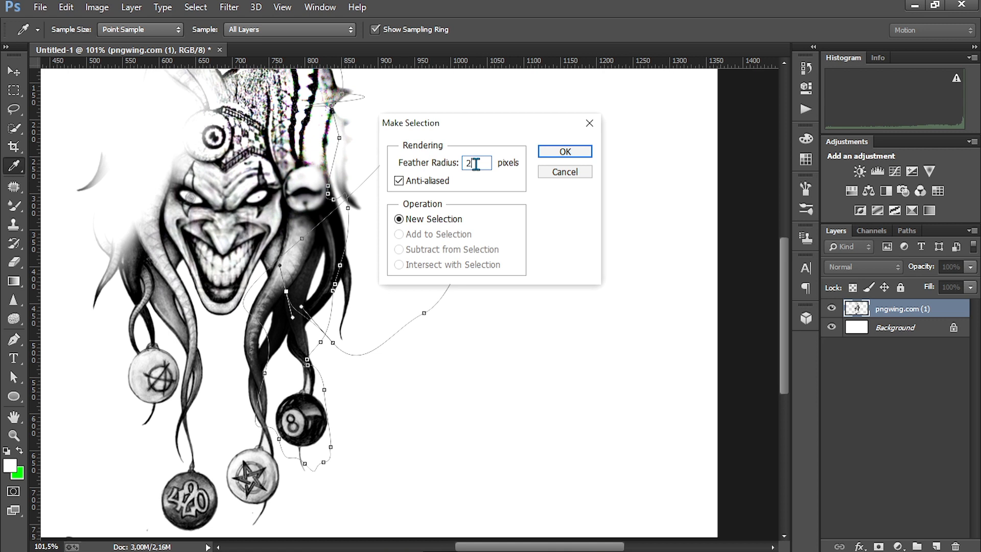
left_click(557, 155)
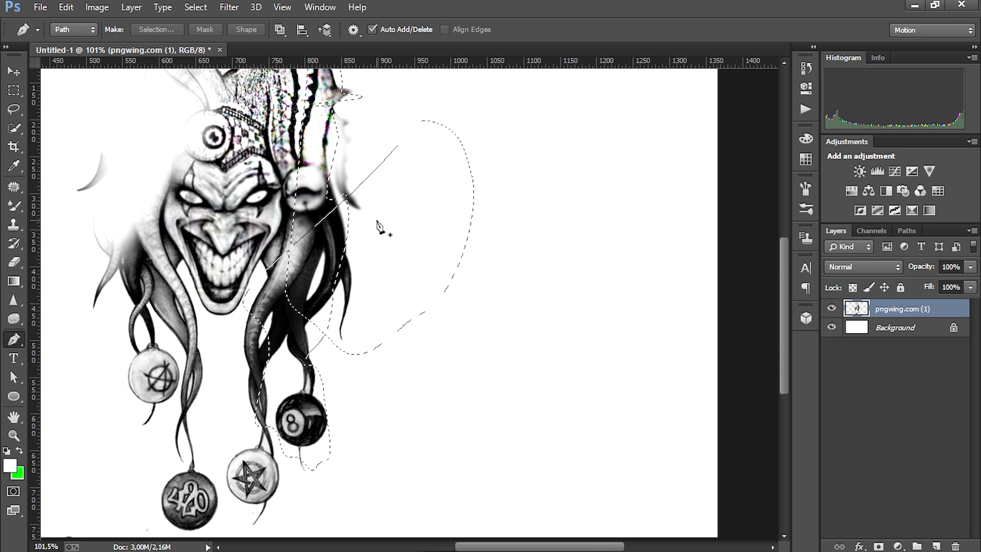
Delete the selected part of the jester image, undo that deletion and clear the selection.
key("Delete")
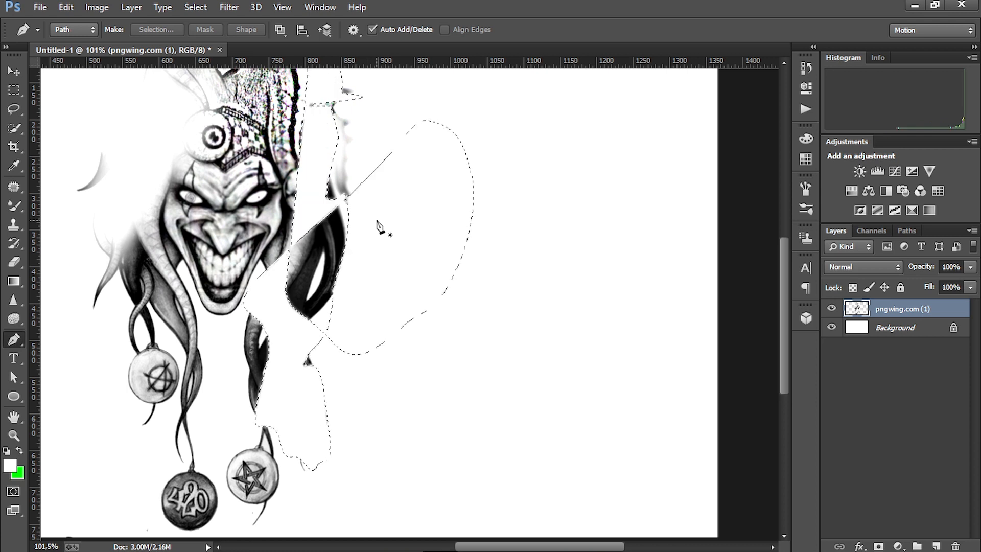
key("ctrl+z")
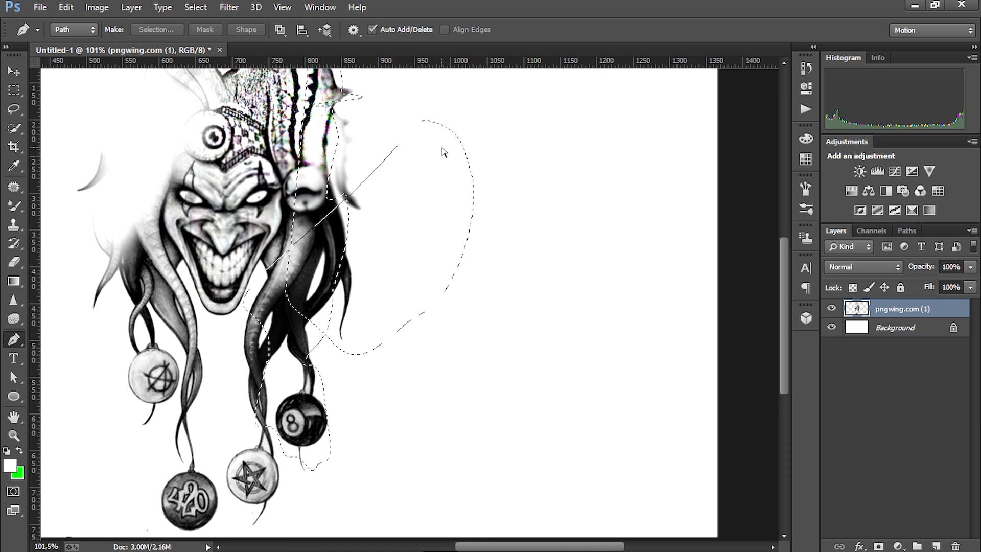
key("ctrl+d")
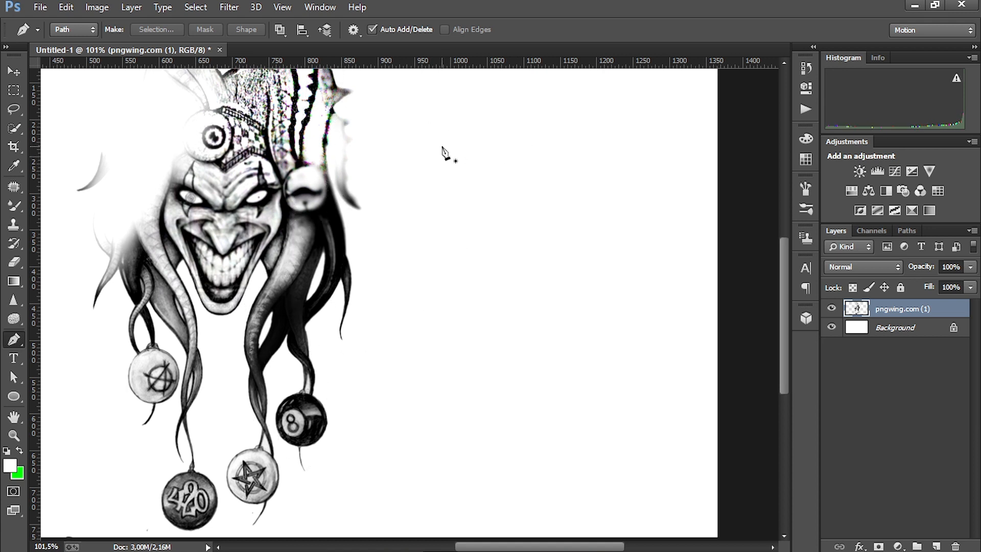
Add the horizontal text "taj46aqa" beside the jester in Times New Roman Regular, 41,01 pt, coloured black.
left_click(14, 362)
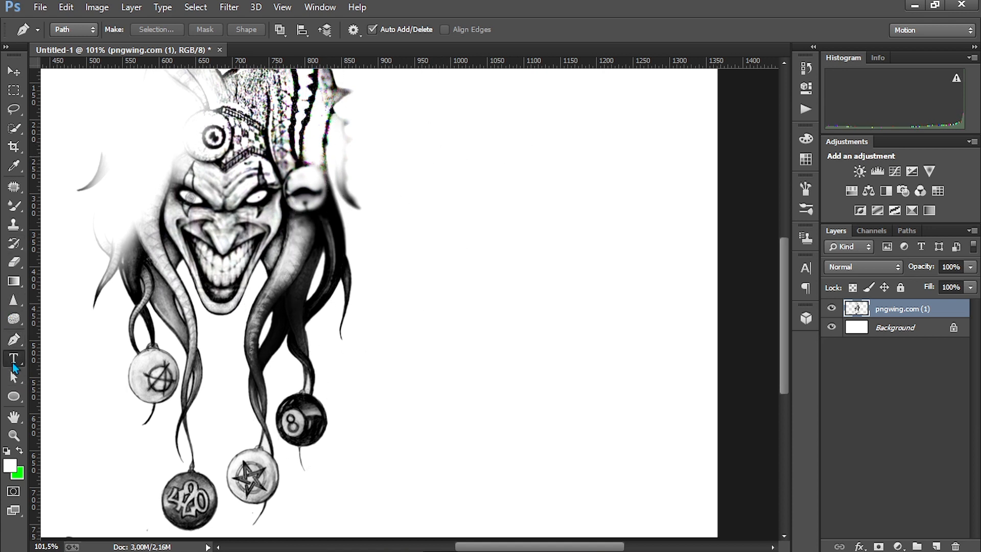
left_click(367, 170)
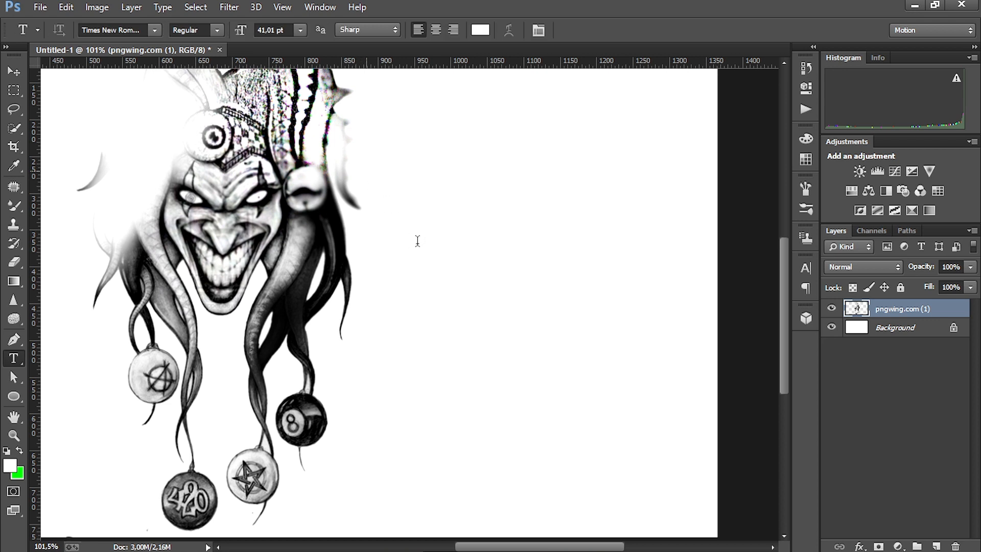
scroll(446, 262, "up", 5)
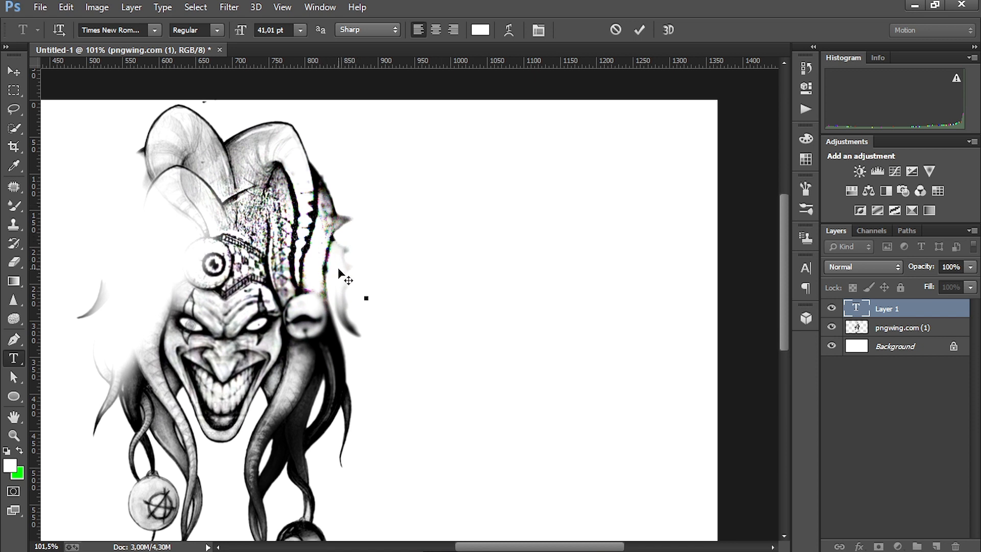
scroll(339, 271, "down", 2)
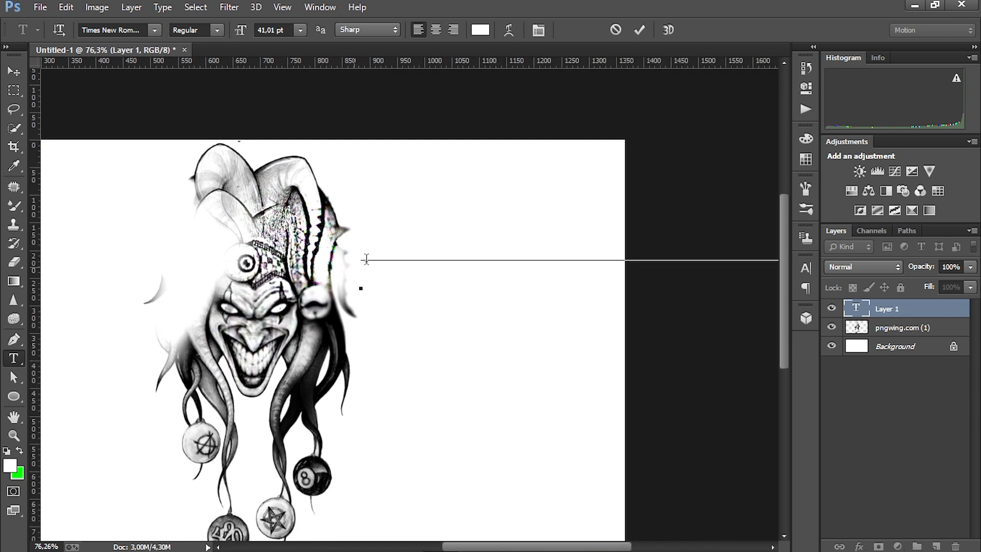
left_click_drag(361, 233, 674, 276)
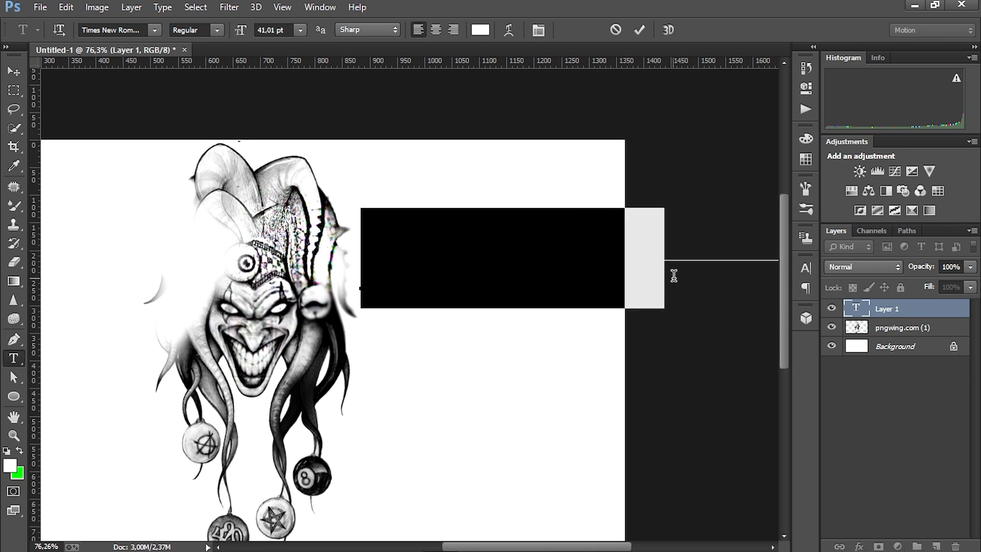
left_click(8, 451)
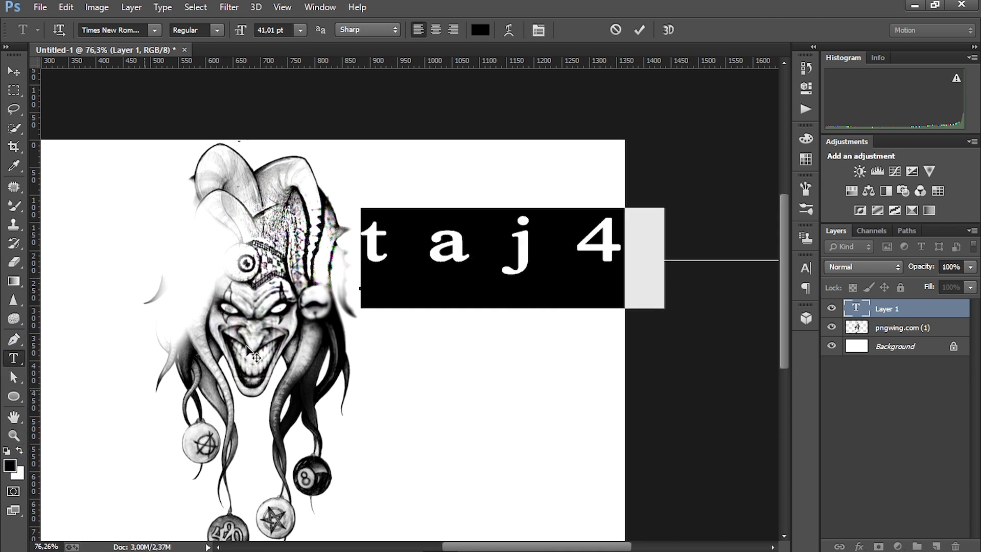
left_click(639, 30)
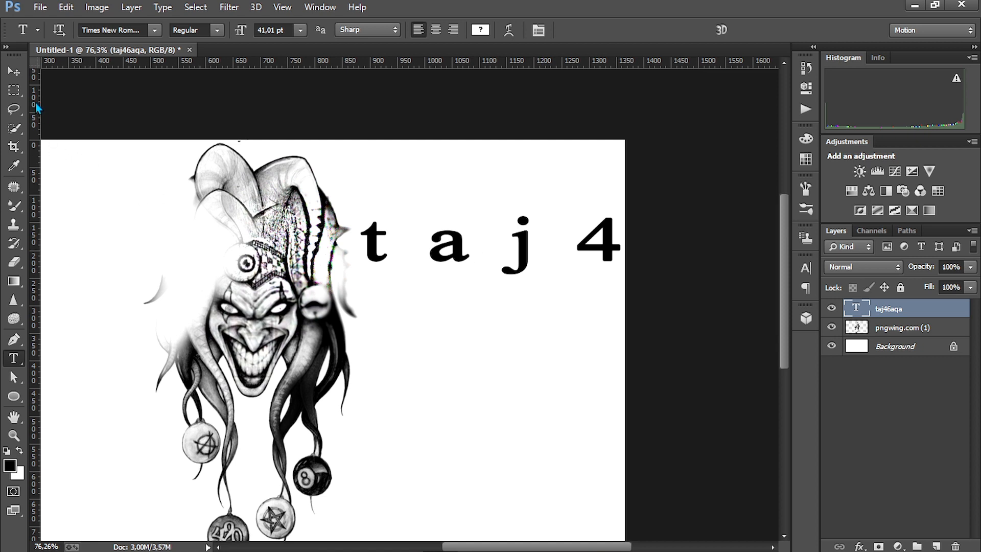
Move the text over the jester's hat with the Move Tool and delete the taj46aqa layer.
left_click(14, 71)
left_click_drag(572, 255, 525, 252)
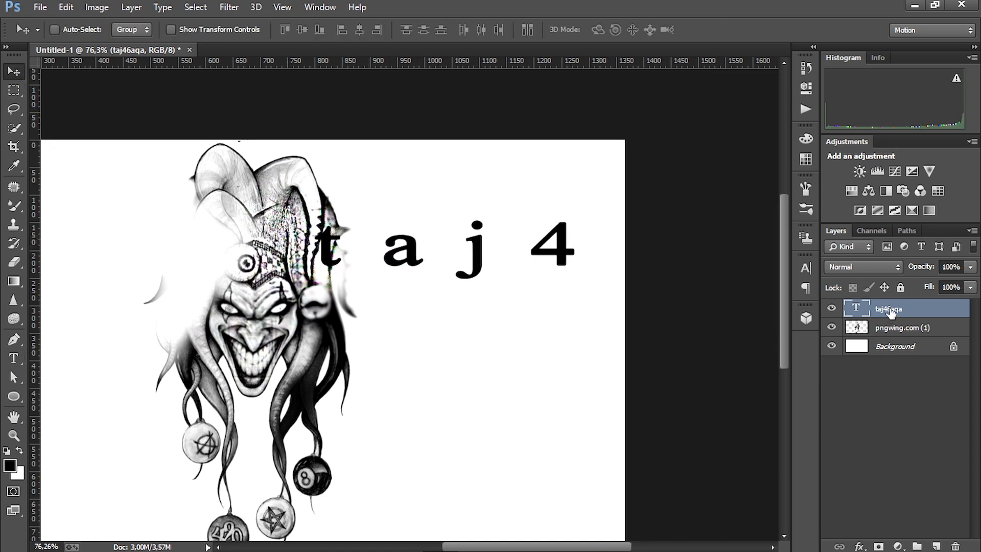
left_click_drag(891, 310, 955, 546)
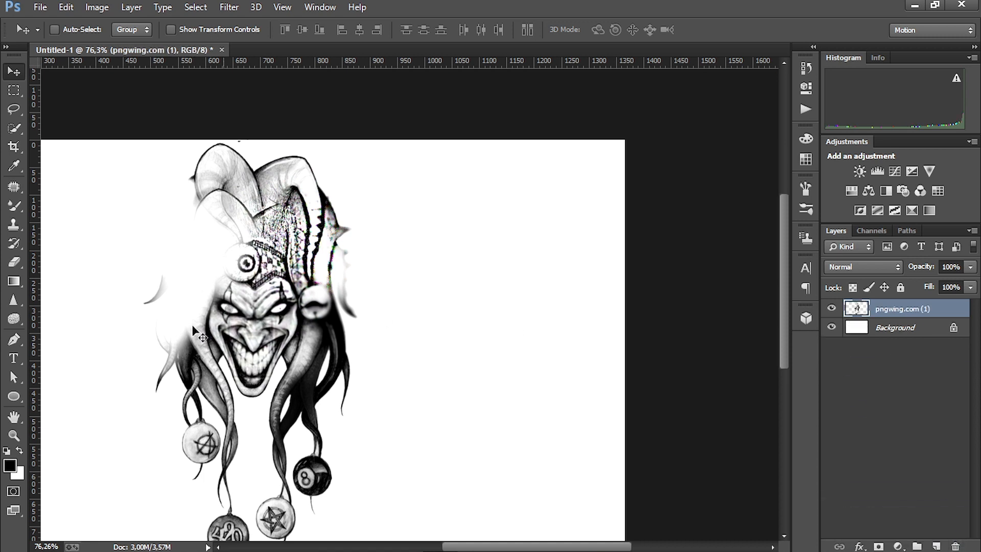
Try the Direct Selection Tool by marqueeing the blank canvas beside the jester's hat.
left_click(19, 379)
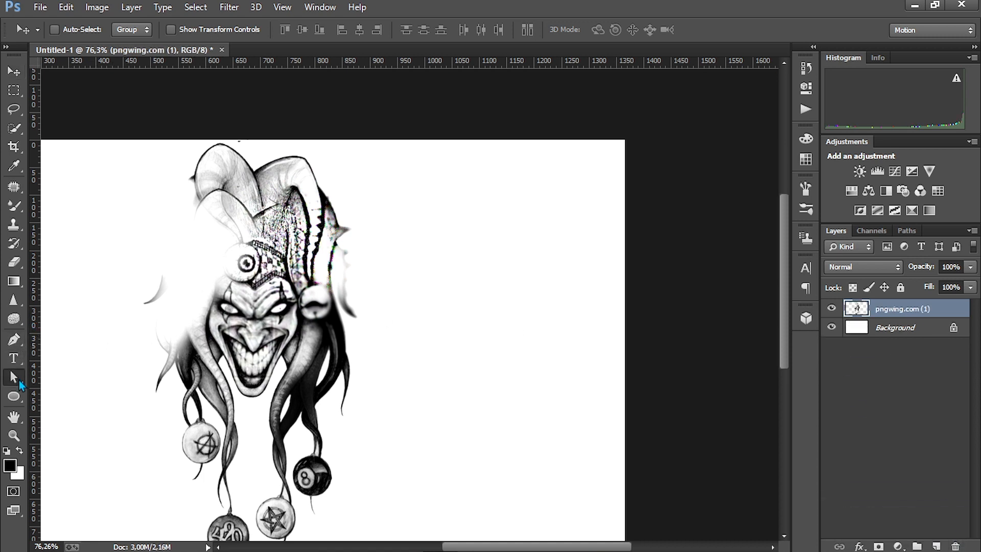
left_click_drag(383, 230, 598, 199)
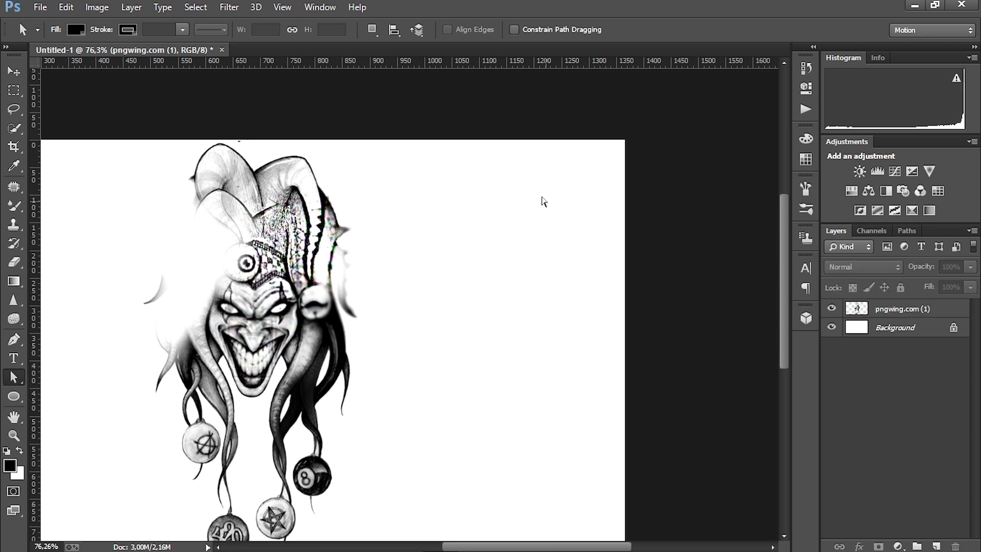
scroll(364, 159, "down", 2)
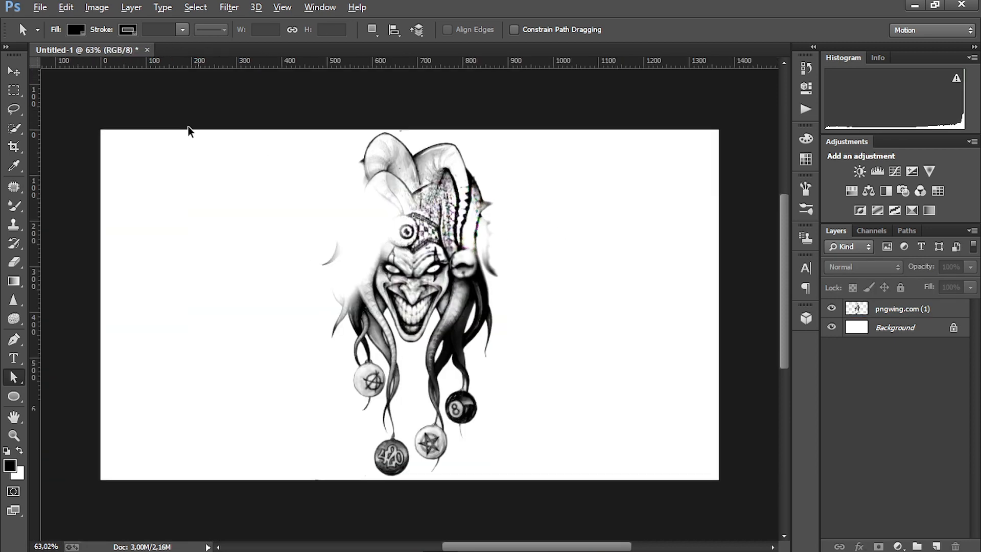
Try to move the jester image with the Move Tool.
left_click(15, 71)
left_click(363, 220)
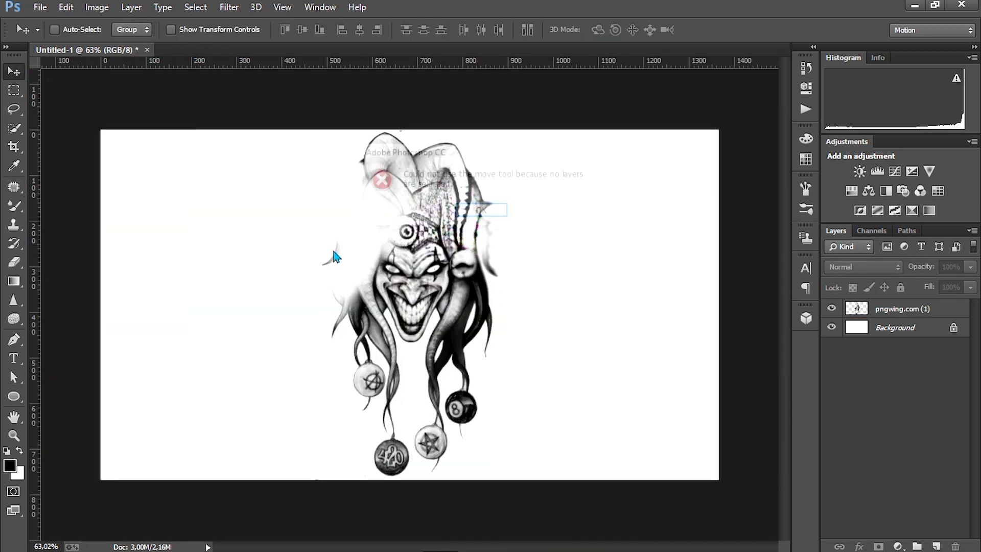
left_click(467, 212)
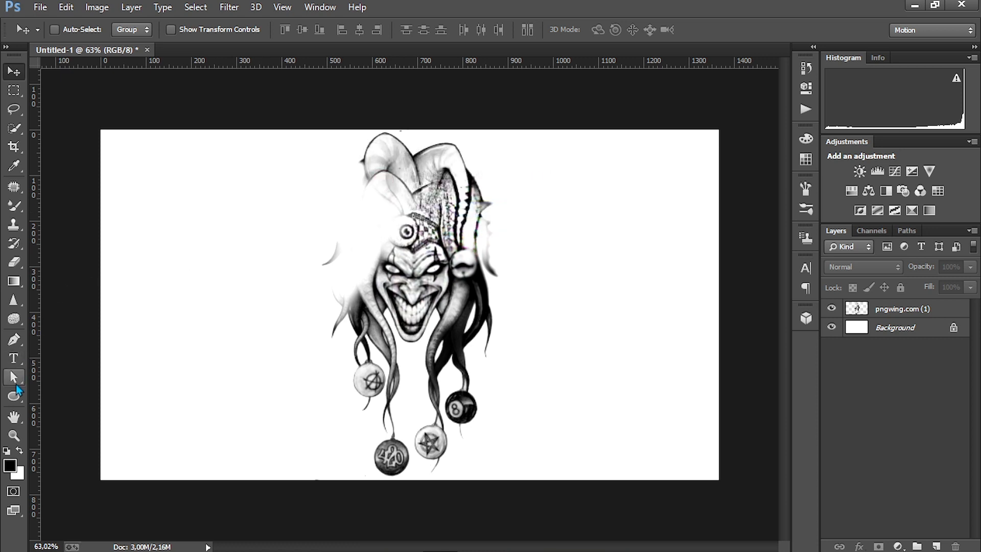
Return to the Direct Selection Tool and try marqueeing the jester's hat, face and strands.
left_click(14, 378)
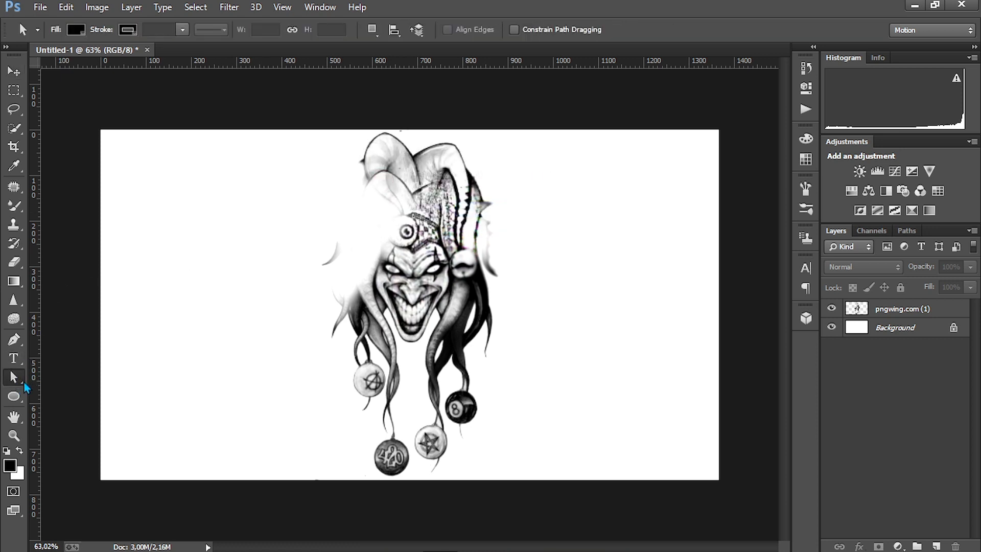
left_click(22, 384)
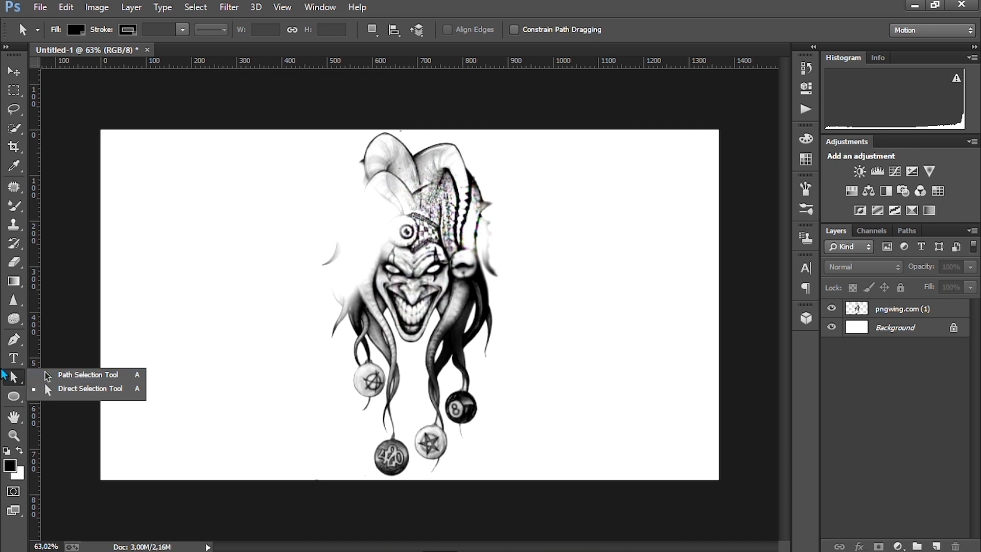
left_click(11, 378)
scroll(408, 234, "up", 5)
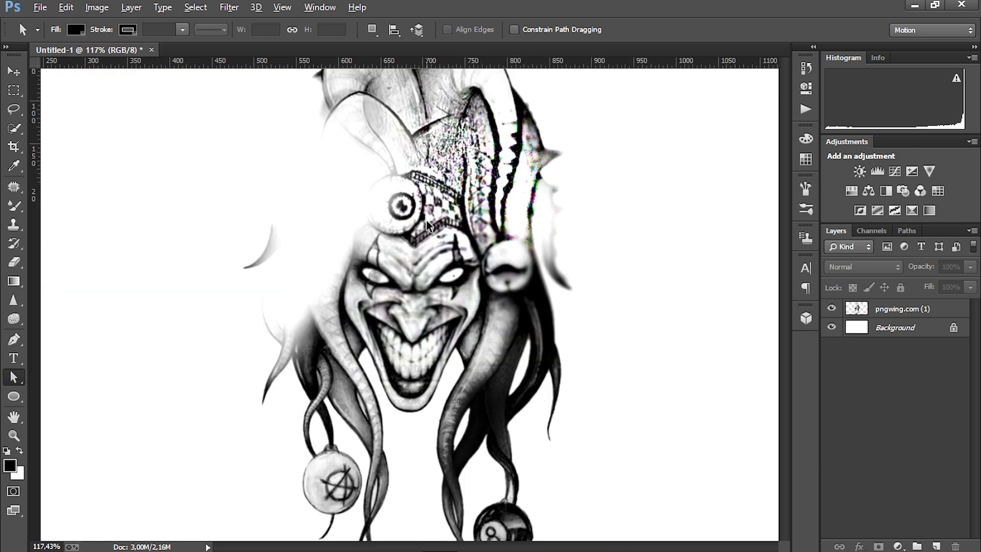
left_click_drag(538, 193, 704, 457)
left_click_drag(418, 171, 601, 458)
Draw a closed Pen path around the outer strands below the bell and the blank area beside them.
left_click(14, 339)
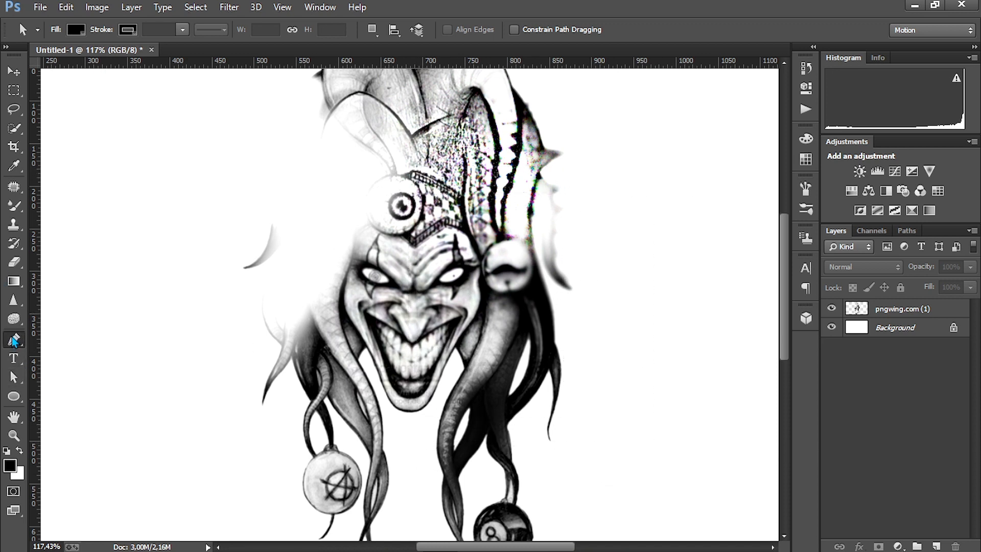
left_click_drag(546, 231, 546, 237)
left_click_drag(545, 327, 544, 336)
left_click_drag(532, 372, 558, 370)
left_click_drag(571, 374, 594, 356)
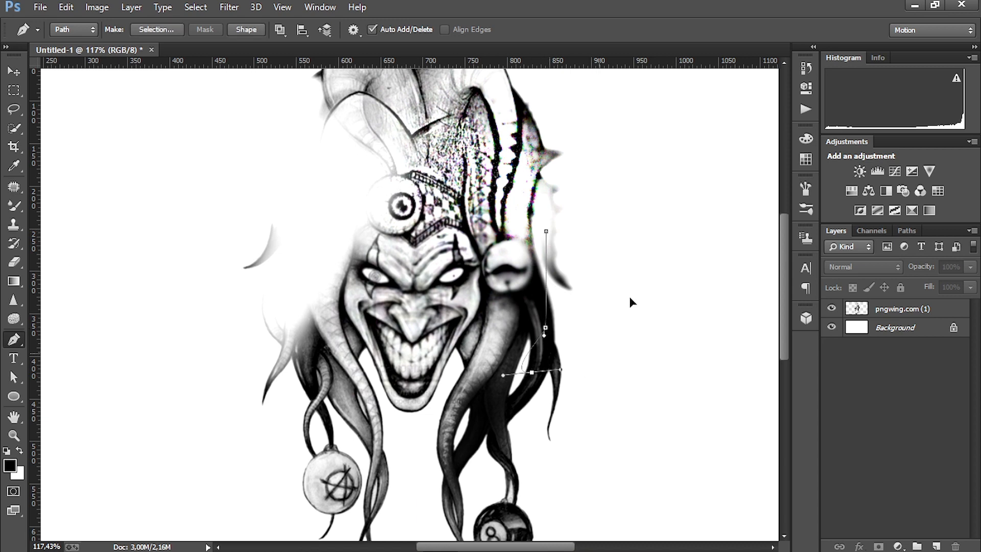
left_click_drag(630, 293, 628, 275)
left_click_drag(609, 217, 562, 205)
left_click_drag(547, 231, 547, 244)
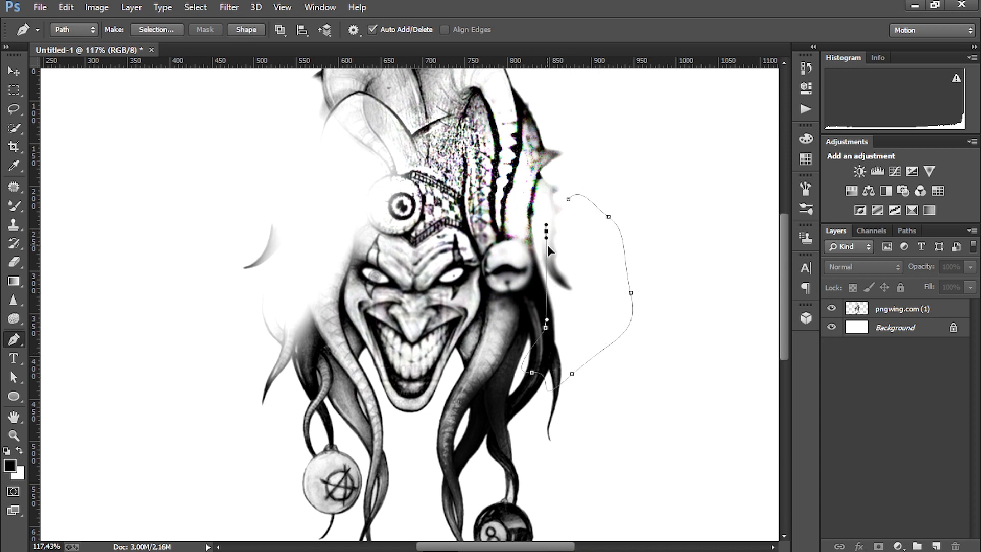
Convert the closed path beside the jester into a new anti-aliased selection with a 2-pixel feather radius.
right_click(550, 298)
left_click(608, 271)
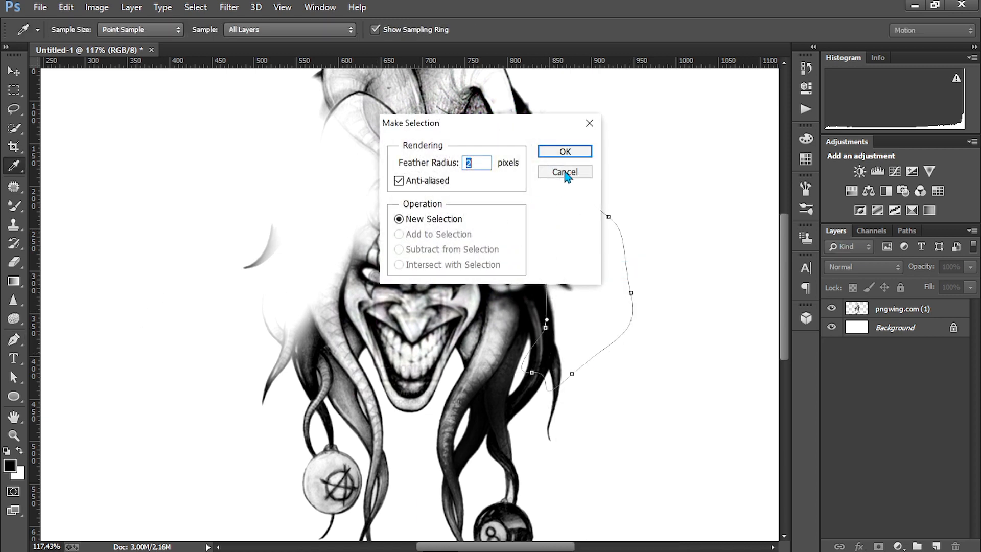
left_click(564, 149)
Try to shift the selected area beside the jester with the Direct Selection Tool.
key("a")
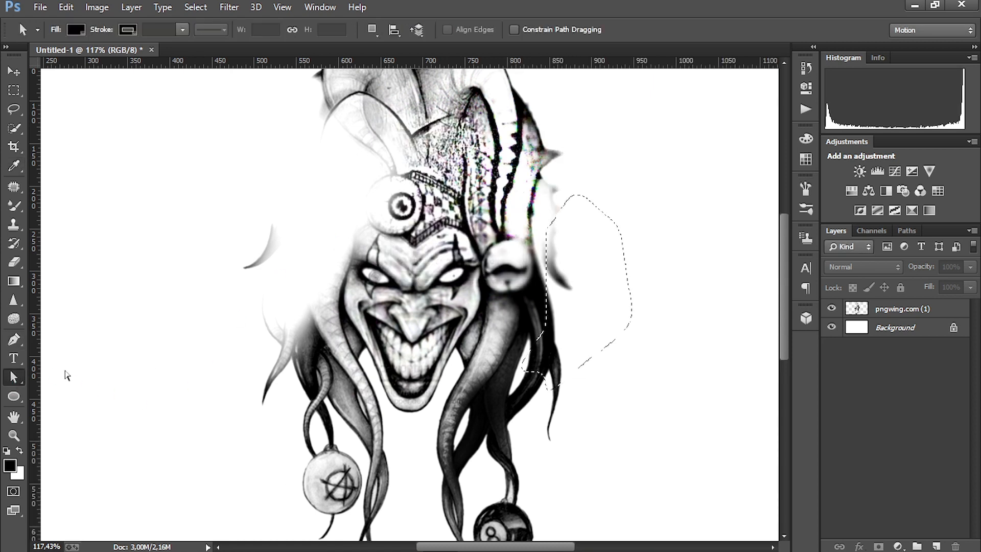
left_click_drag(599, 261, 631, 350)
scroll(516, 220, "down", 3)
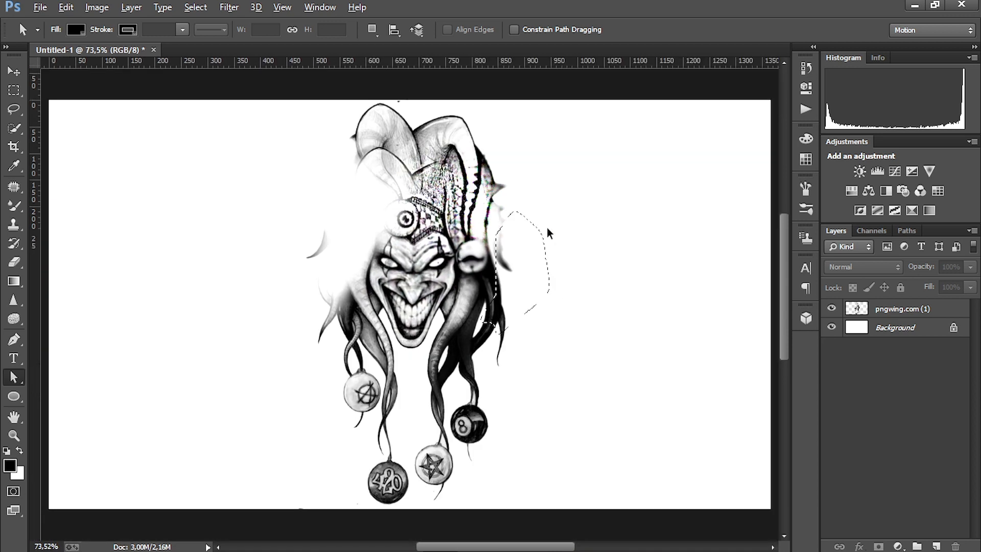
Clear the selection beside the jester and compare the available shape tools with the marquee tools.
left_click(512, 250)
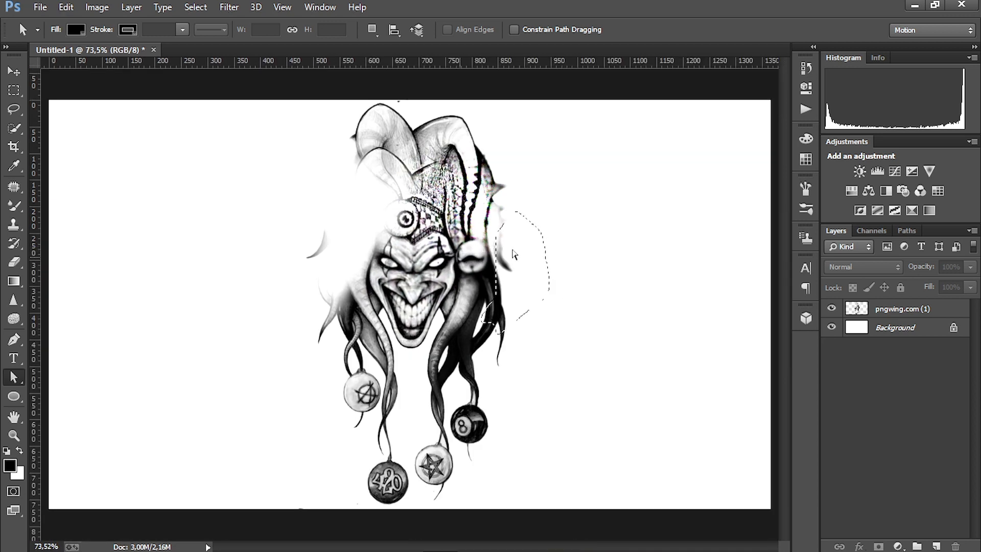
left_click(11, 396)
right_click(14, 396)
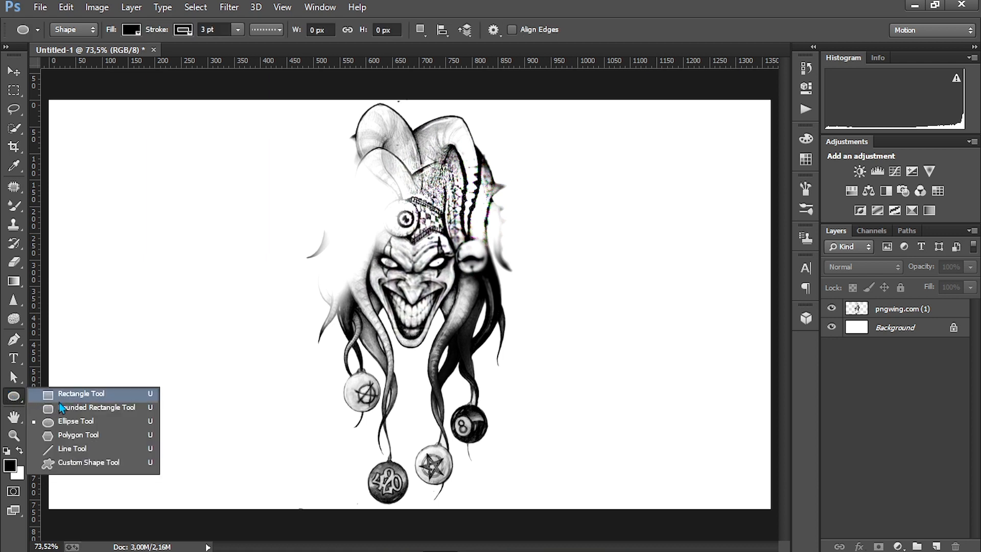
left_click(22, 85)
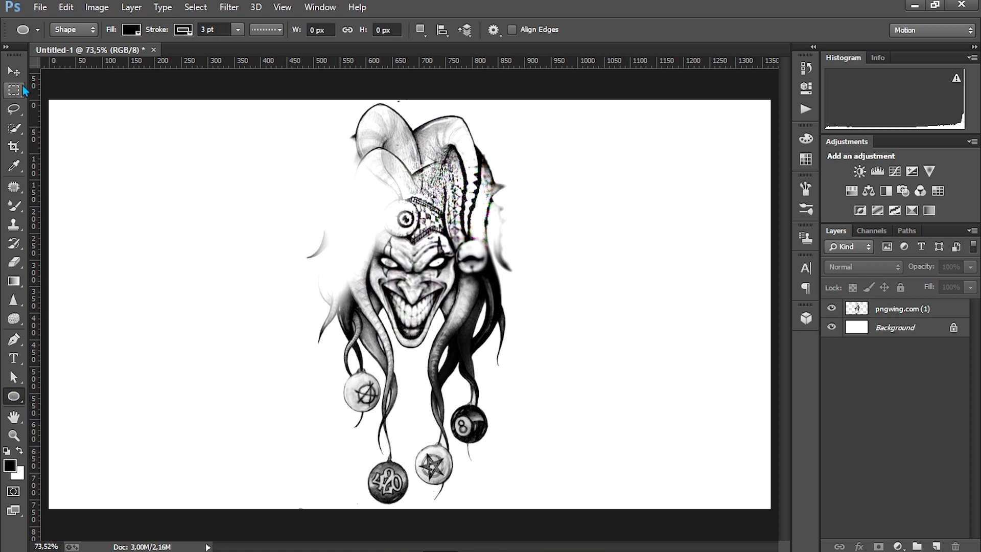
right_click(23, 85)
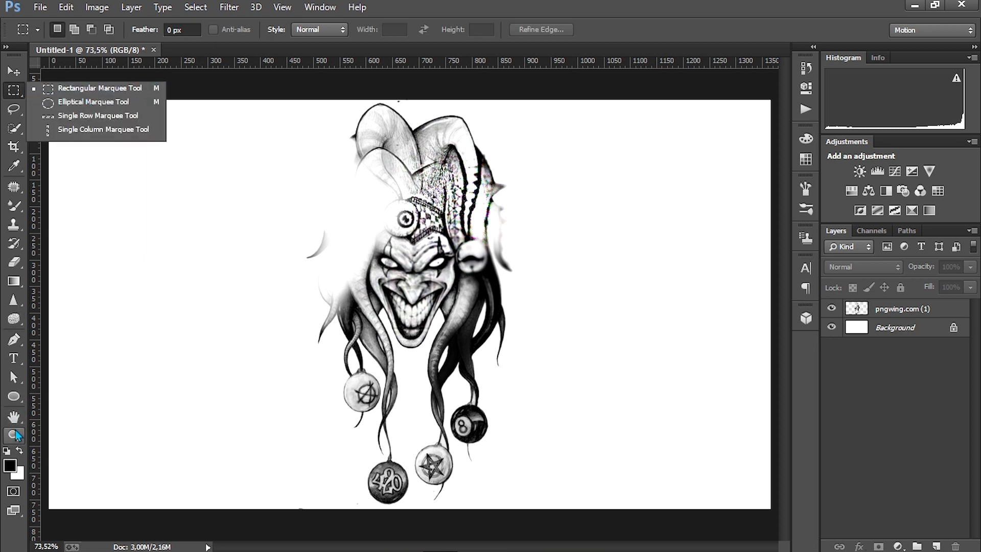
left_click(19, 401)
right_click(19, 401)
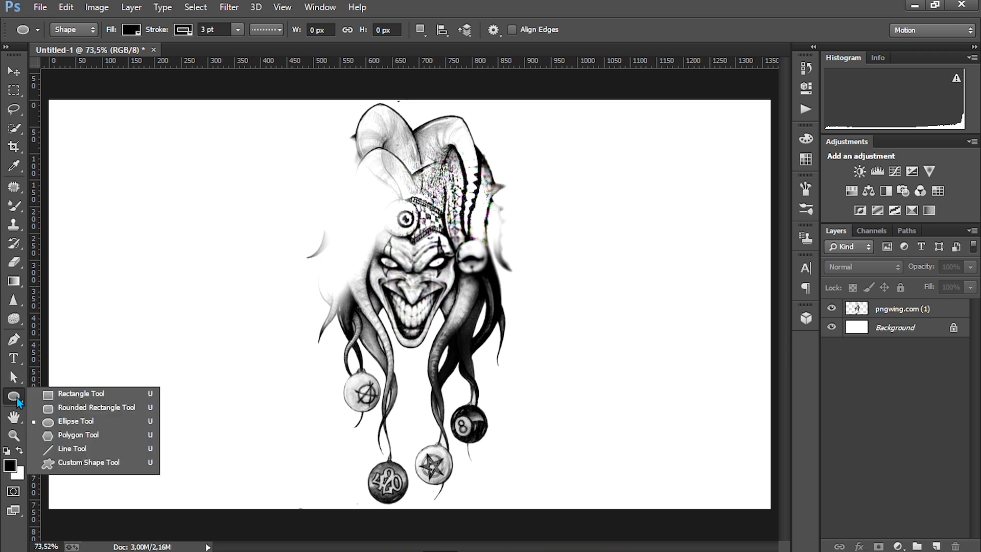
Draw a rectangle about 383 by 402 px in the blank area beside the jester and fill it yellow.
left_click(94, 399)
left_click_drag(90, 170, 292, 383)
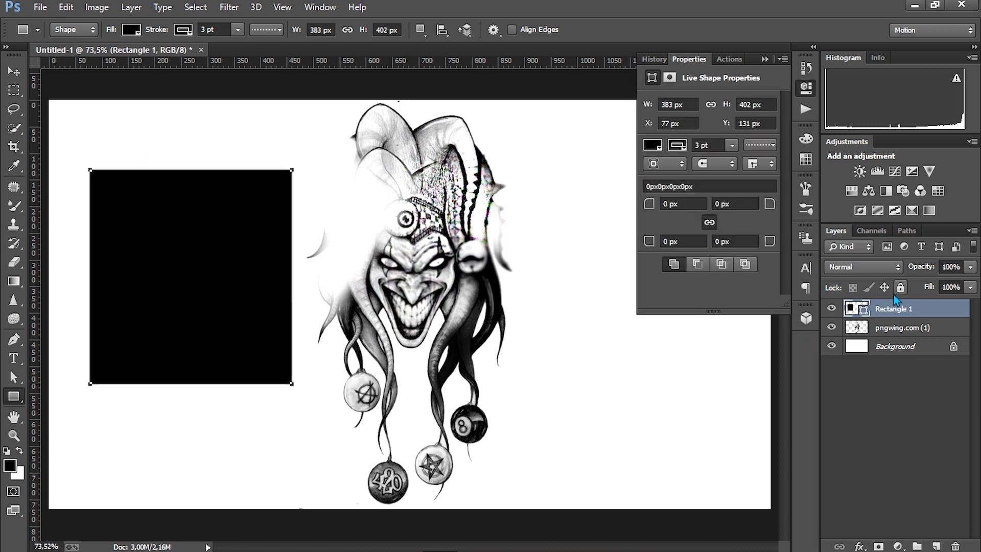
left_click(654, 145)
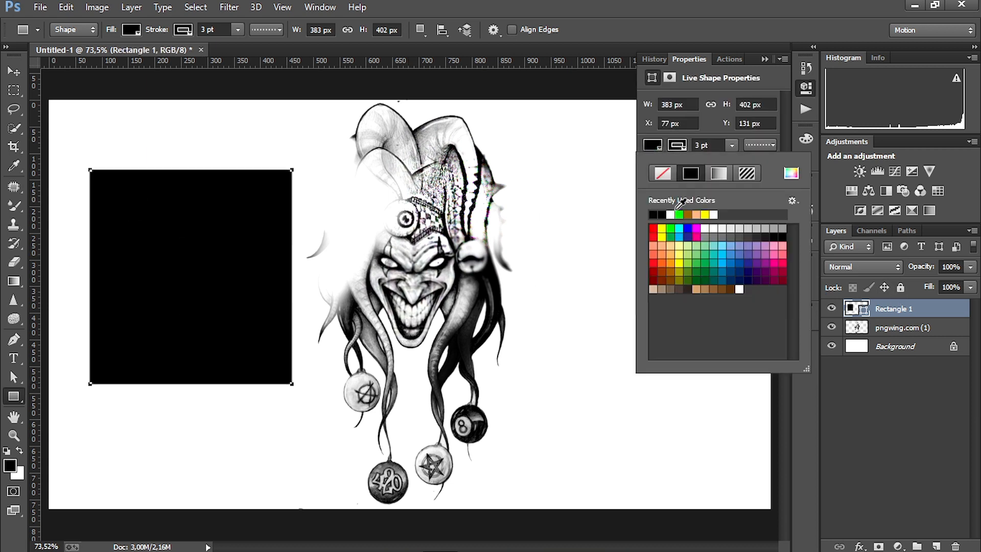
left_click(707, 215)
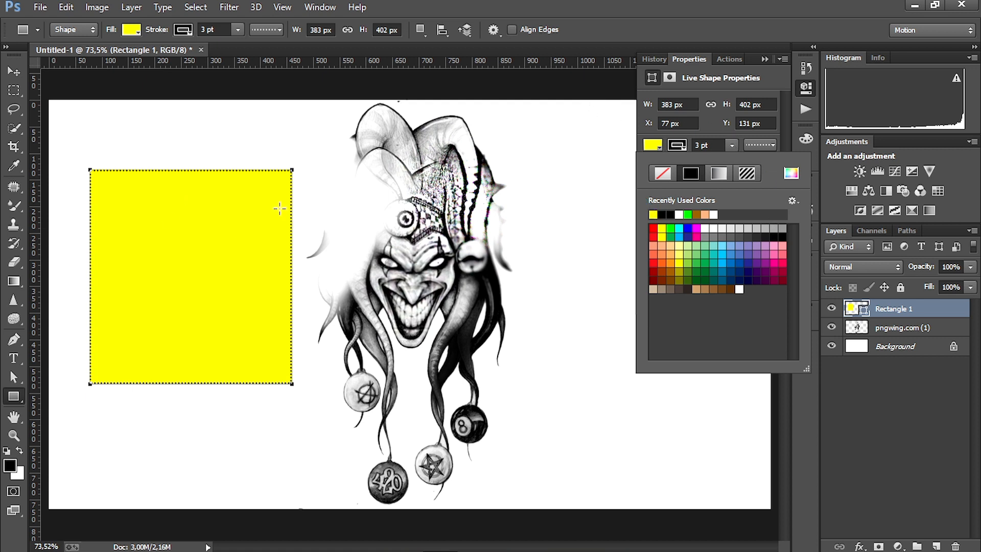
Hide the shape's properties and delete the yellow rectangle's layer.
left_click(805, 97)
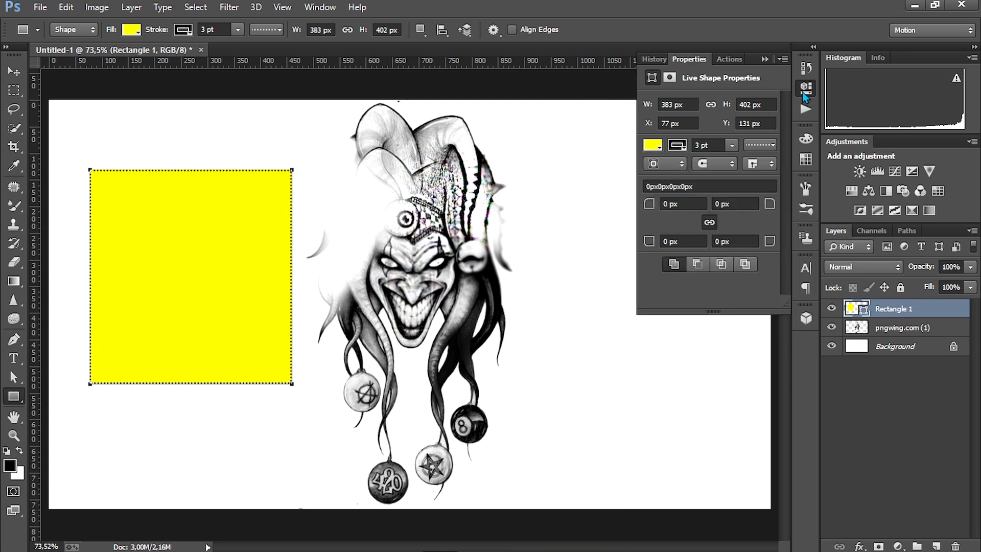
left_click(806, 88)
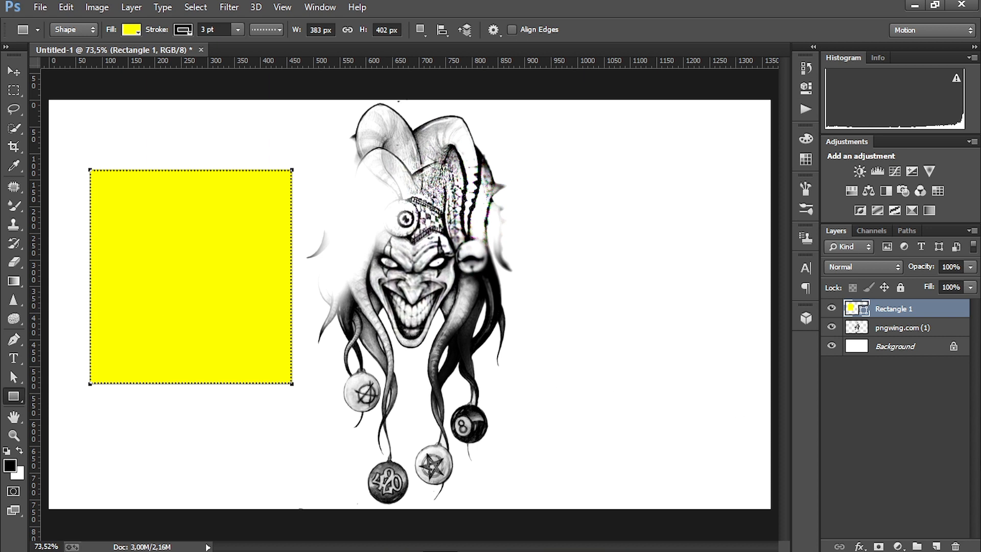
left_click_drag(935, 317, 955, 546)
Draw a rounded rectangle about 266 by 264 px with a 10 px corner radius beside the jester.
right_click(14, 396)
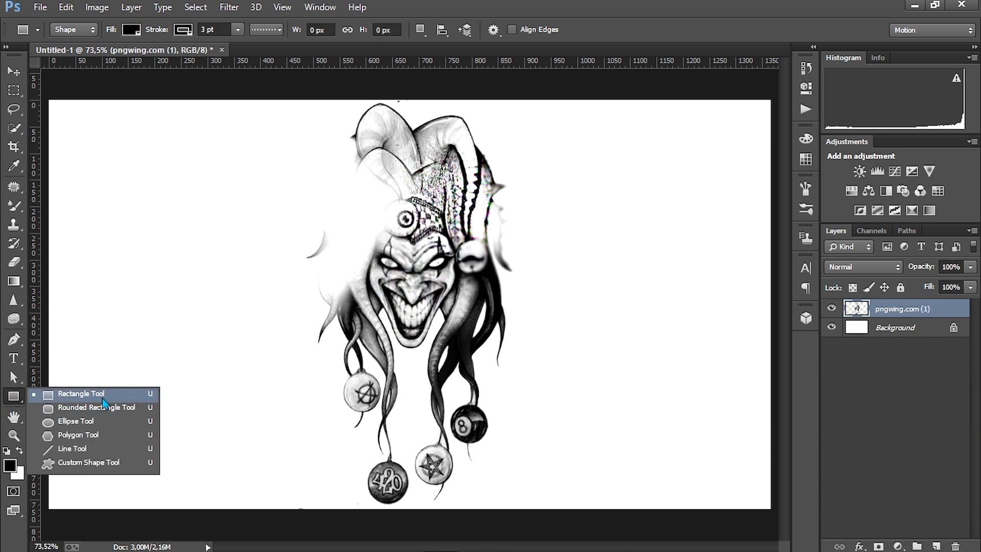
left_click(54, 413)
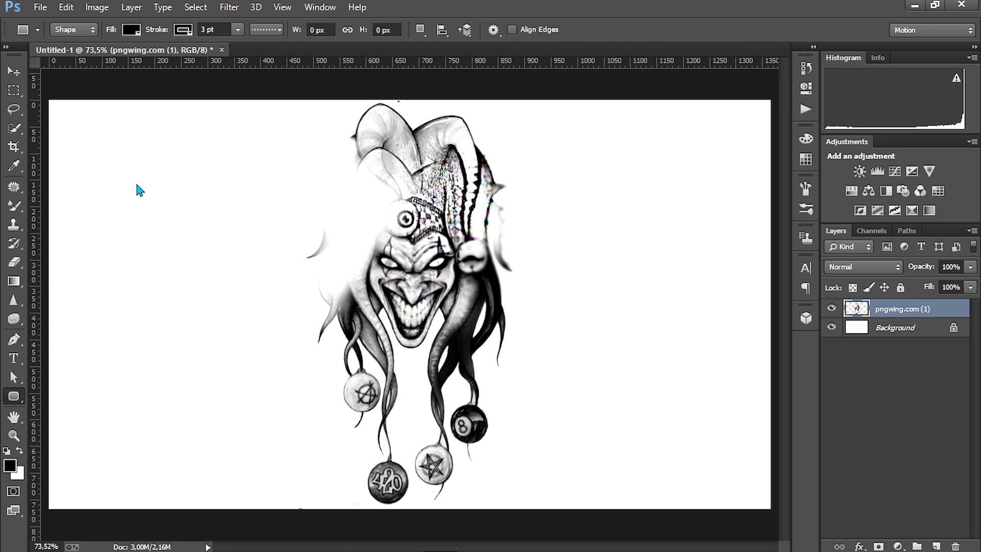
left_click_drag(118, 167, 259, 307)
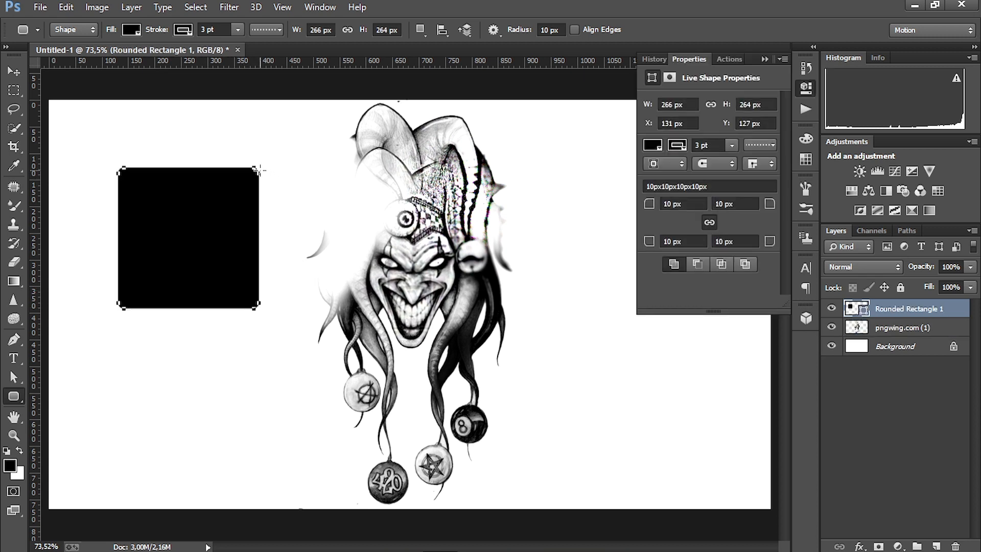
Move the rounded rectangle slightly lower with the Move Tool and delete its layer.
left_click(13, 70)
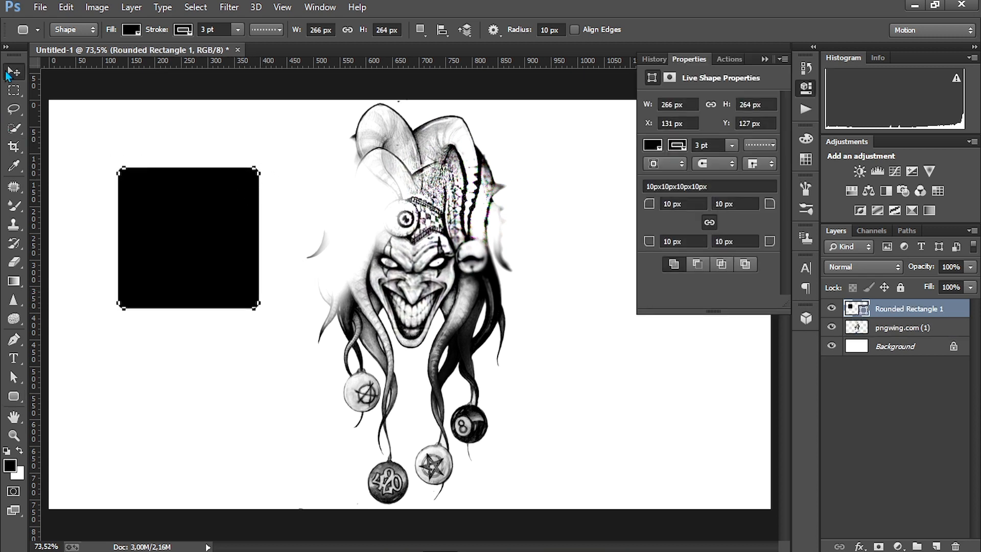
left_click_drag(260, 185, 263, 240)
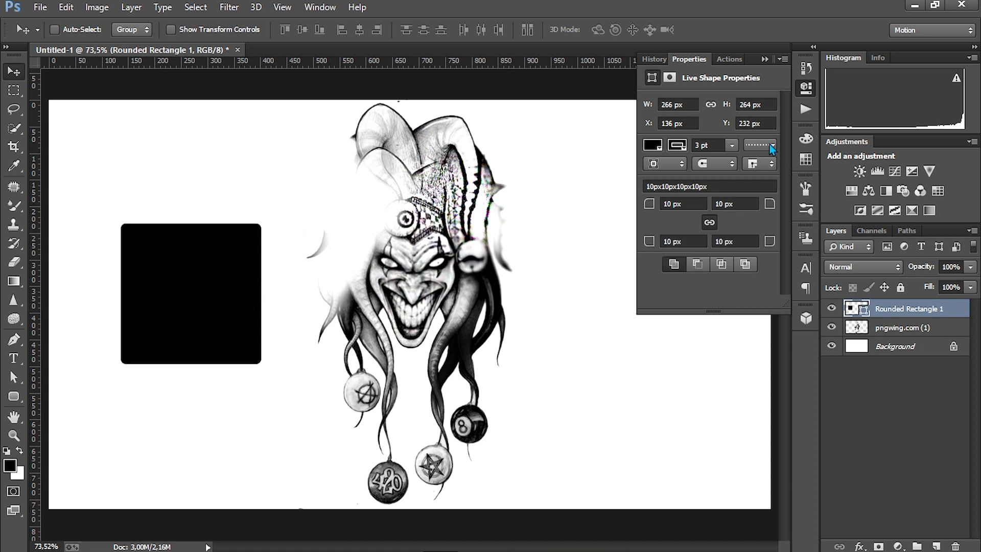
left_click(806, 87)
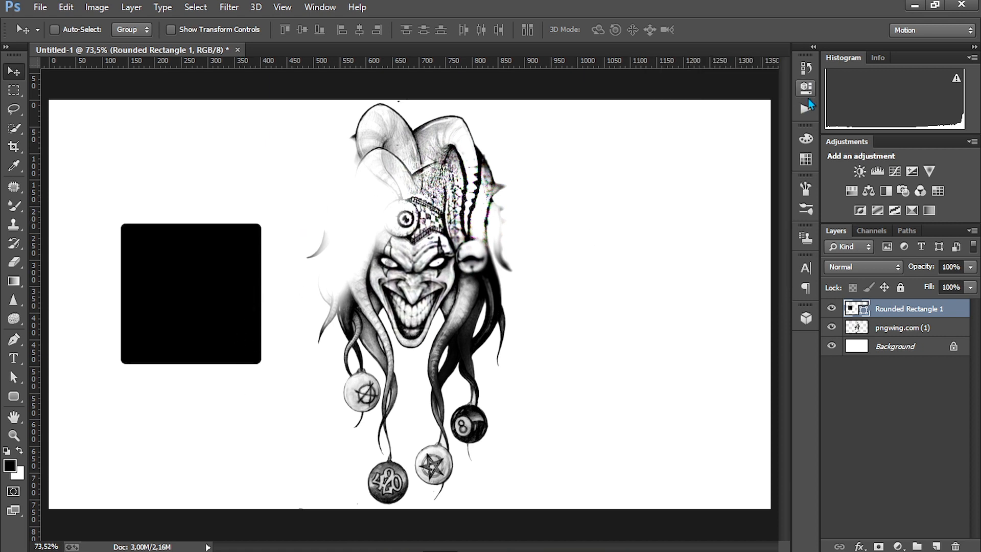
left_click_drag(903, 311, 954, 546)
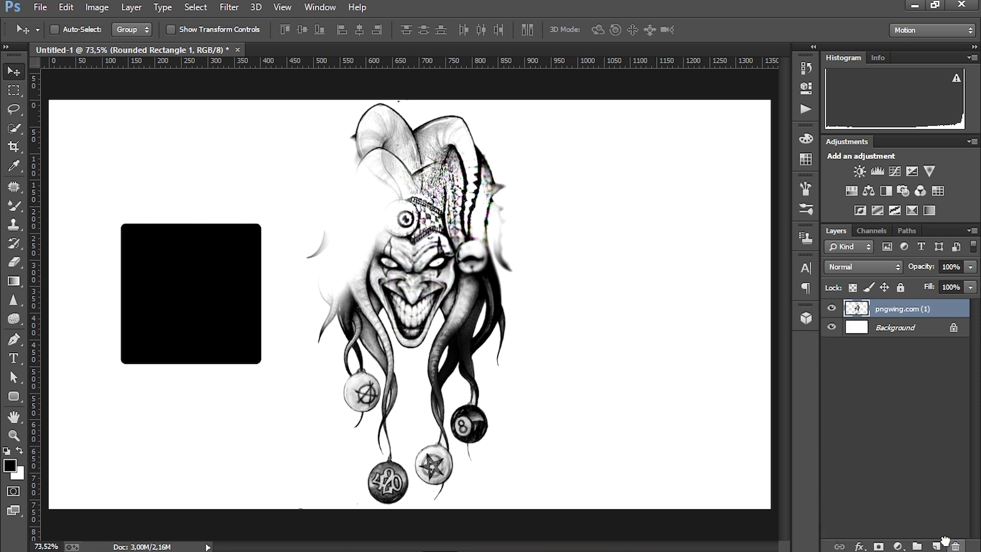
Draw a wide ellipse about 846 by 463 px across the jester's lower part and undo it.
left_click(25, 399)
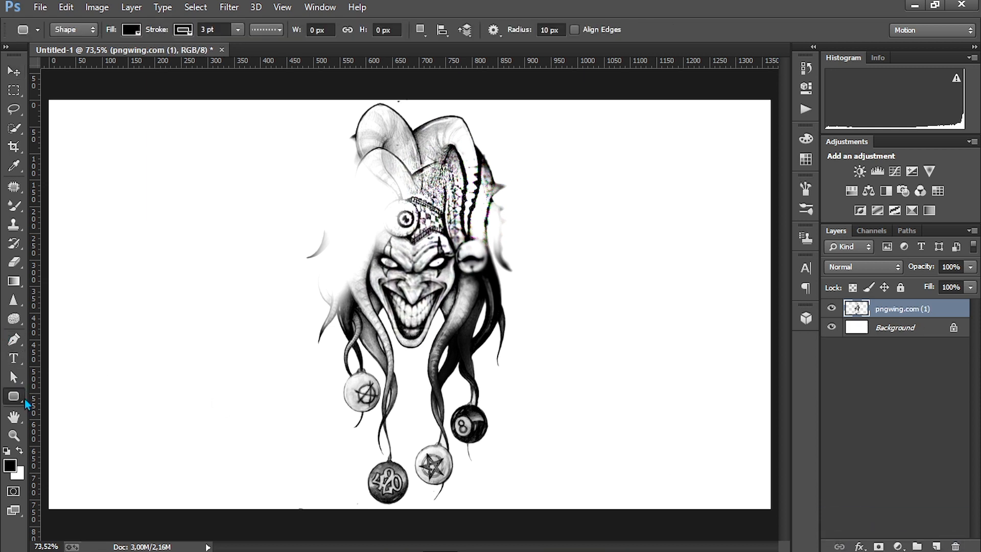
right_click(24, 400)
left_click(82, 421)
left_click_drag(67, 233, 504, 470)
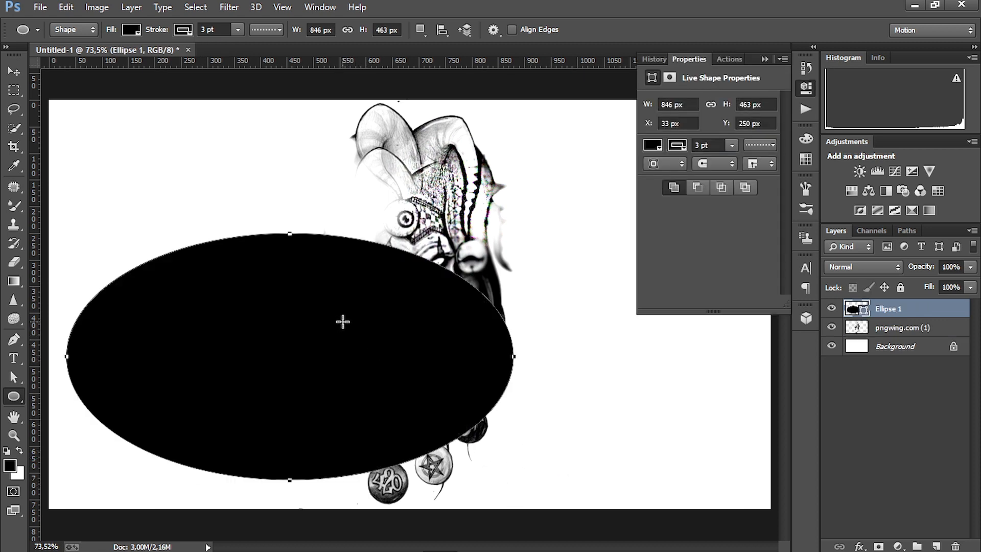
key("ctrl+z")
Draw a small ellipse about 73 by 86 px beside the jester and undo it.
left_click_drag(114, 199, 153, 244)
left_click(172, 241)
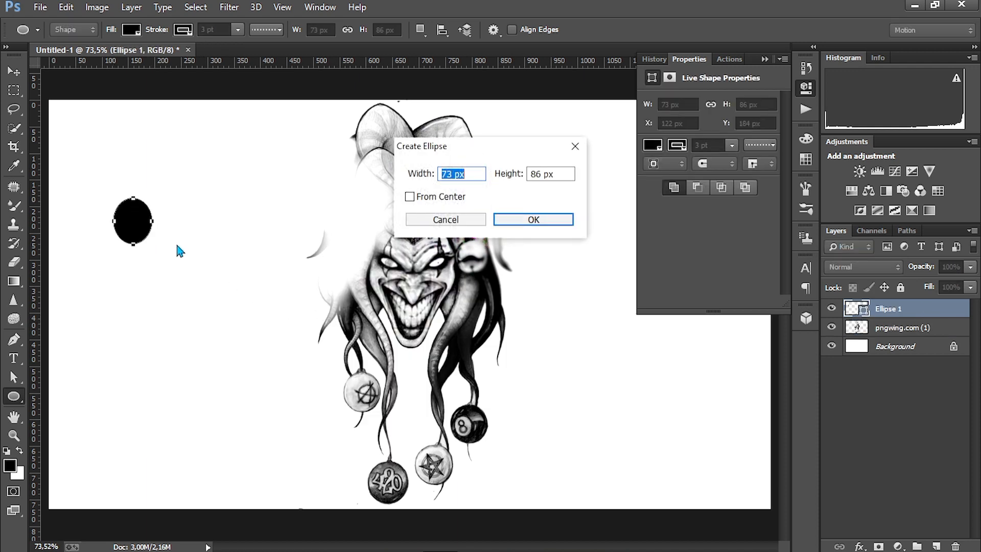
left_click(575, 146)
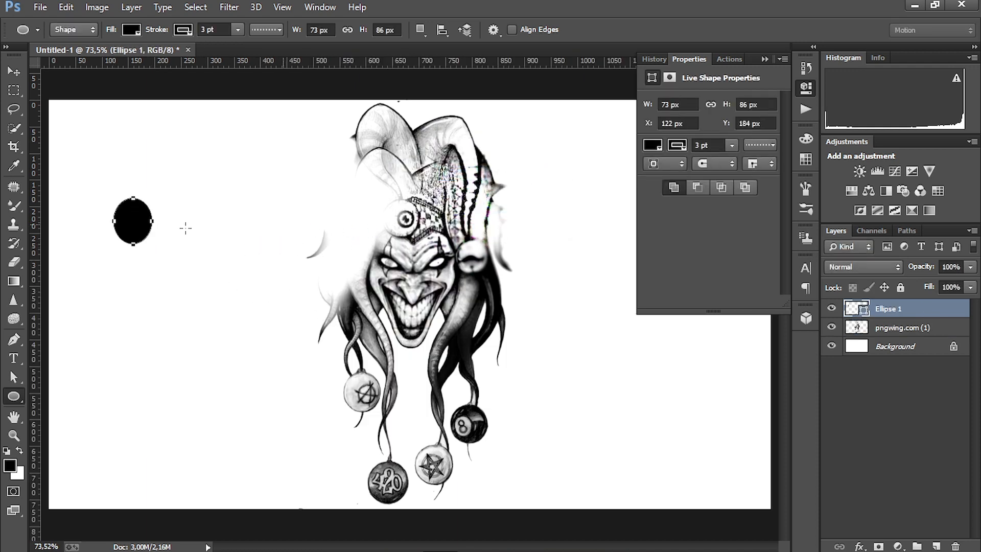
key("ctrl+z")
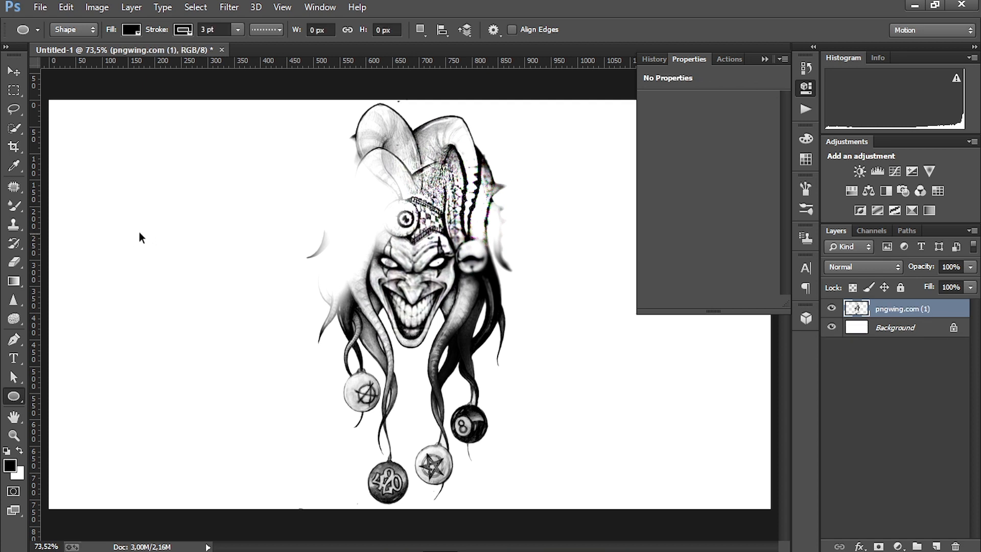
Draw a perfect circle about 242 px in diameter beside the jester and delete its layer.
left_click_drag(114, 217, 268, 345)
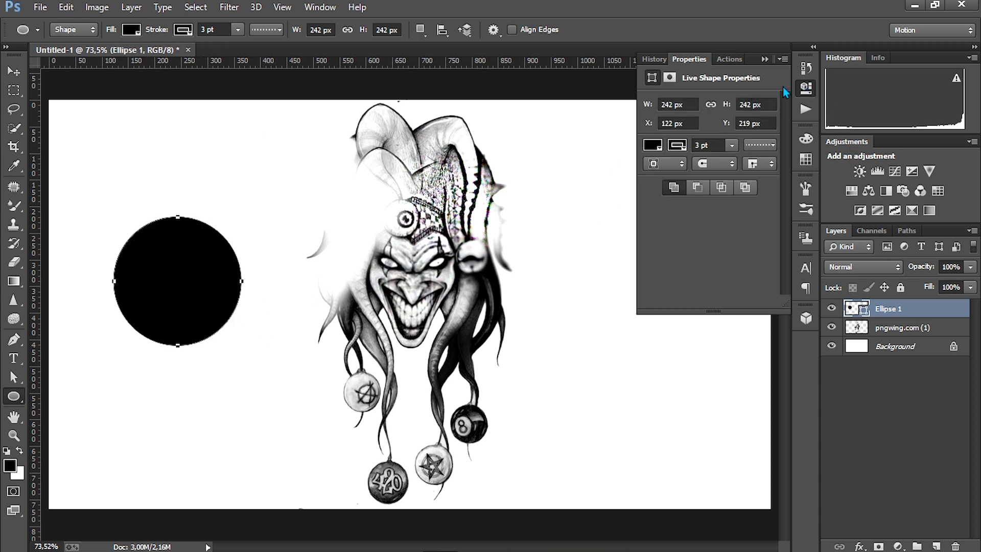
left_click(802, 89)
left_click_drag(940, 307, 953, 545)
Draw a five-sided polygon about 168 px wide in the blank area beside the jester's hat.
right_click(13, 397)
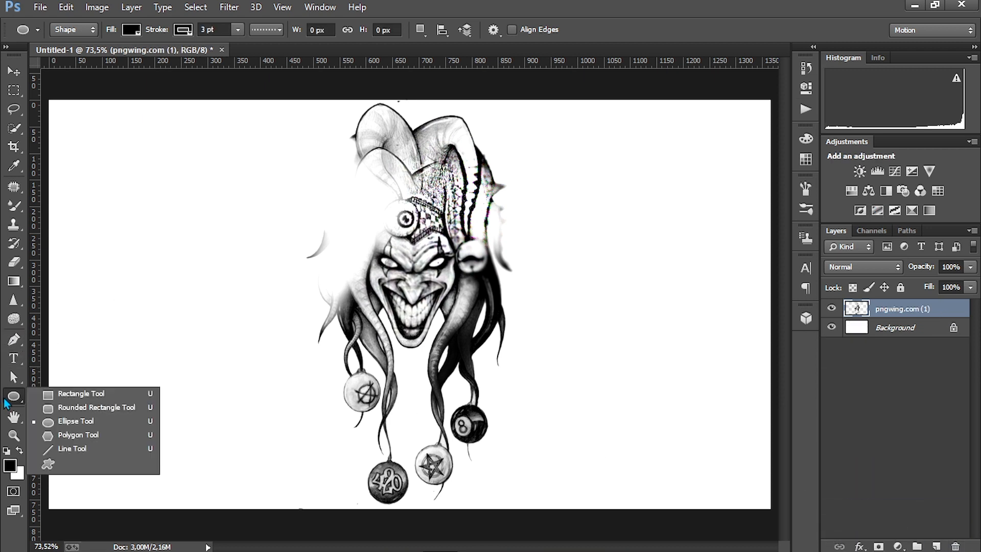
left_click(94, 437)
left_click_drag(126, 200, 160, 232)
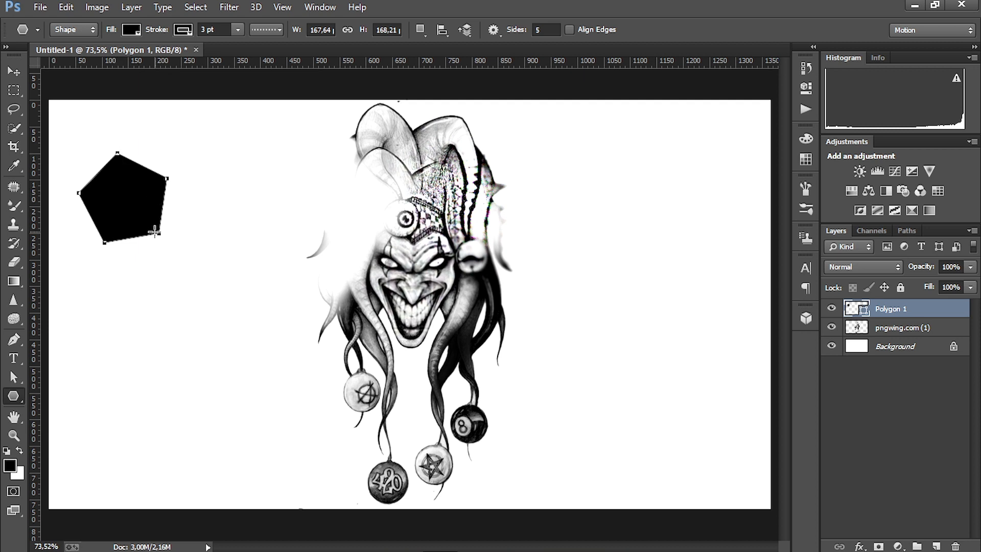
Move the pentagon closer to the jester with the Move Tool and delete its layer.
key("v")
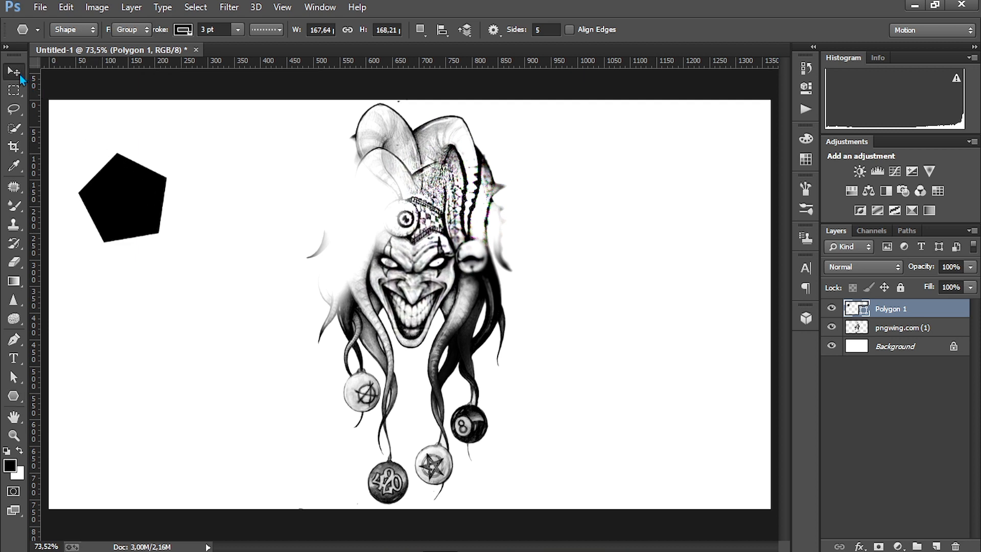
left_click_drag(131, 189, 236, 250)
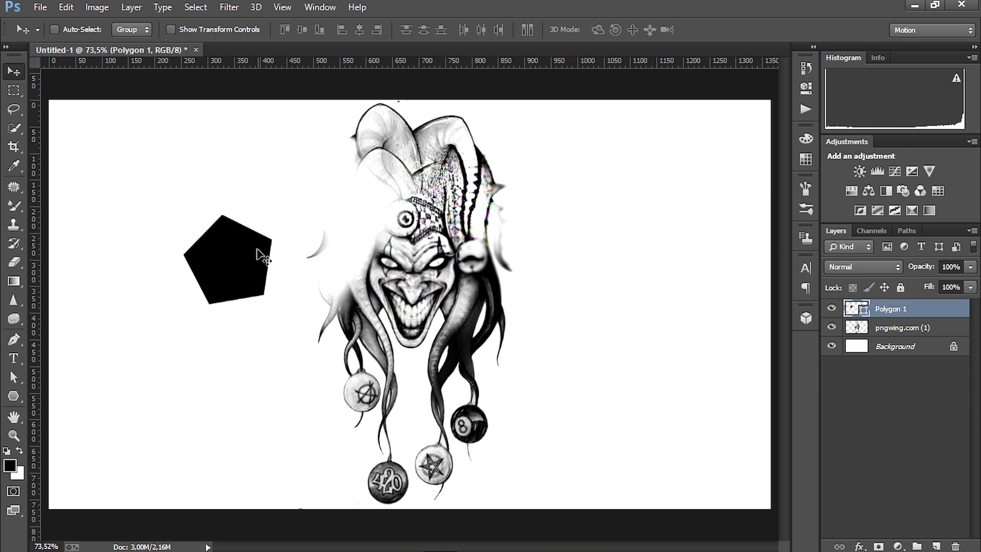
left_click_drag(219, 251, 204, 224)
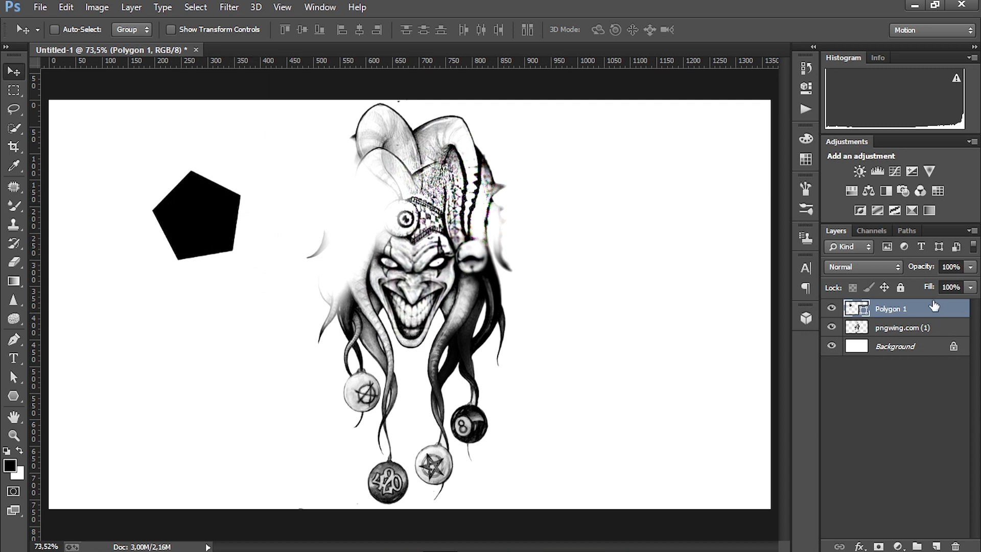
left_click_drag(934, 305, 955, 546)
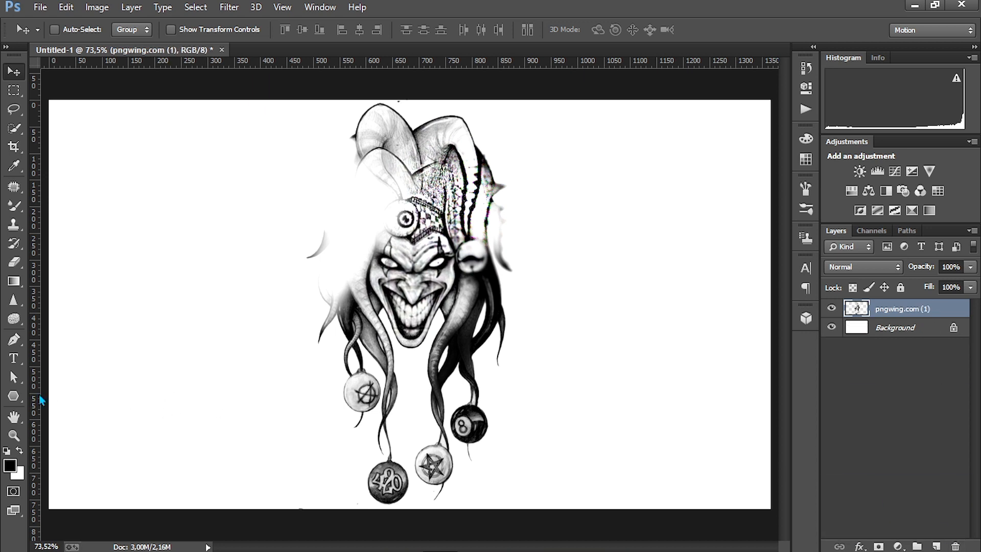
Draw eight loose 1 px lines beside the jester's hat with the Line Tool, the first three forming a letter A.
left_click(19, 400)
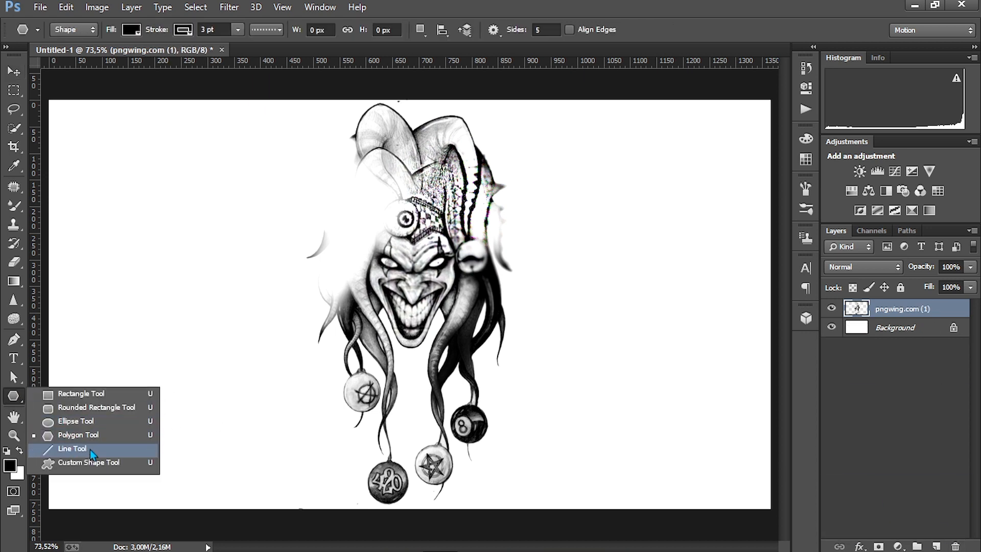
left_click(90, 451)
mouse_move(184, 218)
left_mouse_down()
mouse_move(230, 145)
mouse_move(275, 261)
left_mouse_up()
left_click_drag(200, 182, 280, 202)
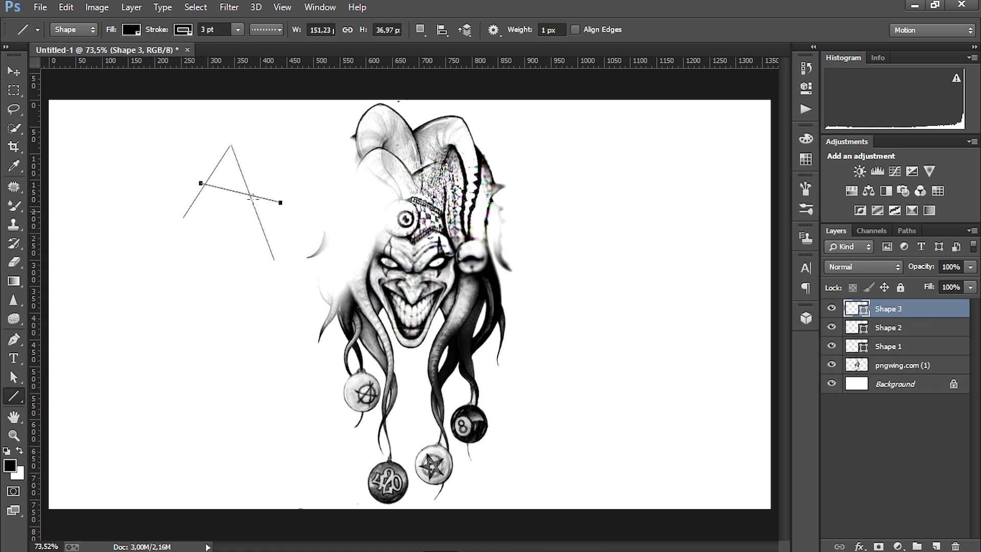
left_click_drag(275, 125, 297, 253)
left_click_drag(271, 132, 273, 258)
left_click_drag(269, 131, 311, 119)
left_click_drag(315, 152, 316, 269)
left_click_drag(251, 215, 380, 223)
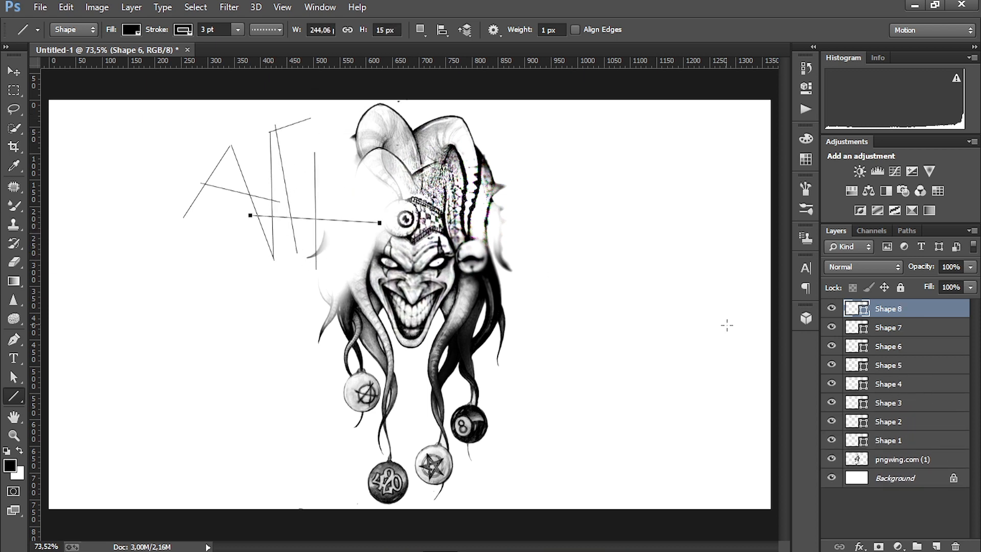
Draw the house-shaped custom shape about 325 by 334 px below the lines, beside the jester.
right_click(22, 398)
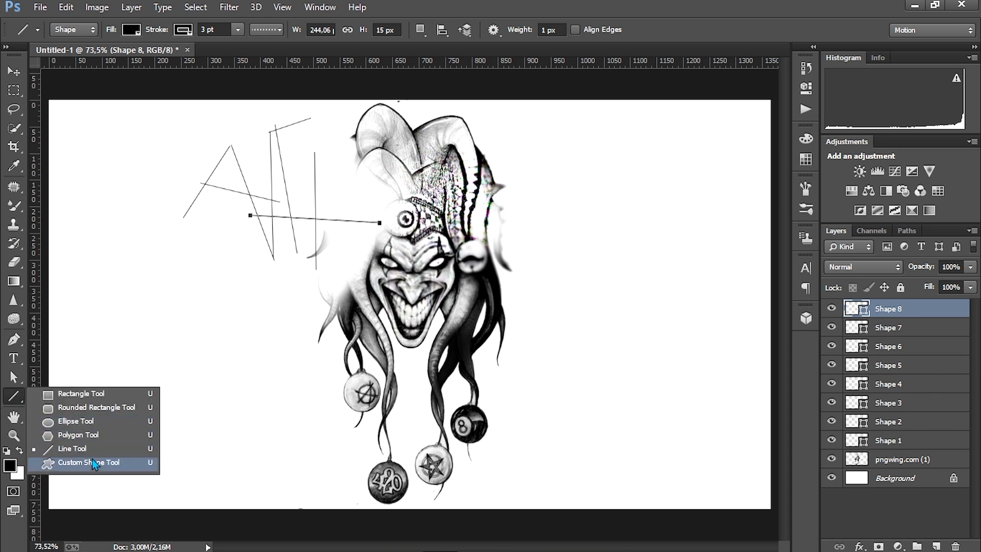
left_click(101, 462)
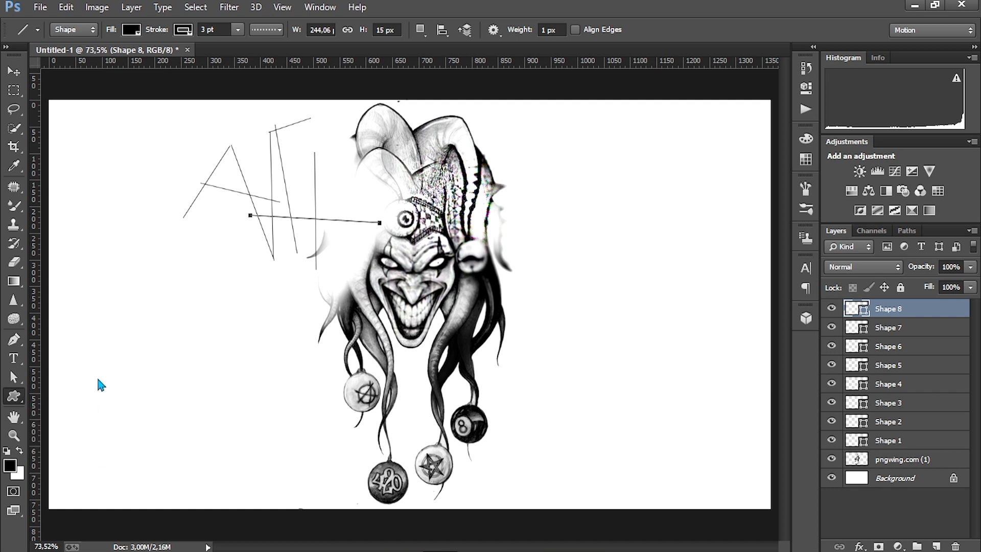
left_click_drag(68, 238, 239, 415)
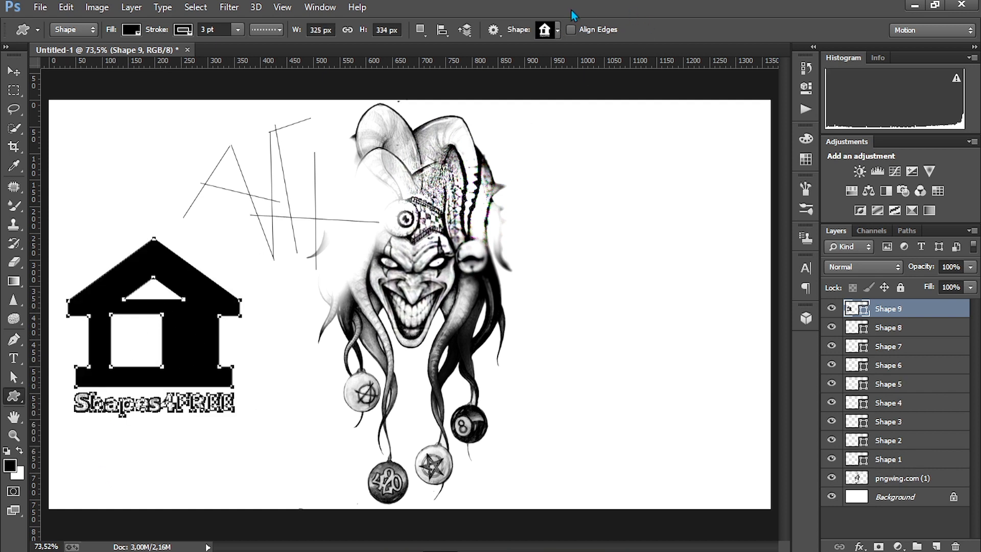
Draw the Shopping Cart 05 custom shape about 245 by 198 px above the house shape.
left_click(556, 30)
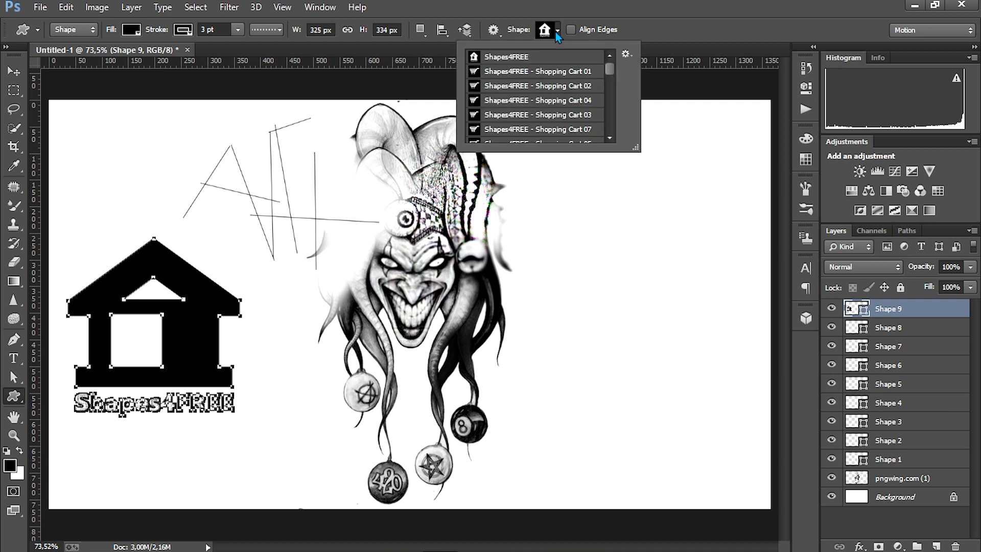
scroll(552, 104, "down", 2)
scroll(552, 105, "down", 1)
left_click(485, 99)
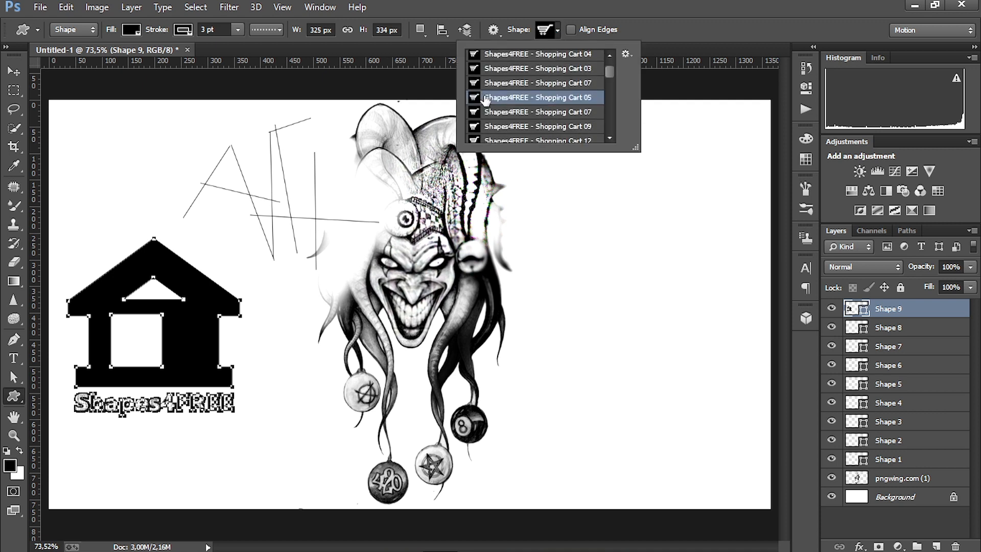
left_click_drag(93, 142, 224, 248)
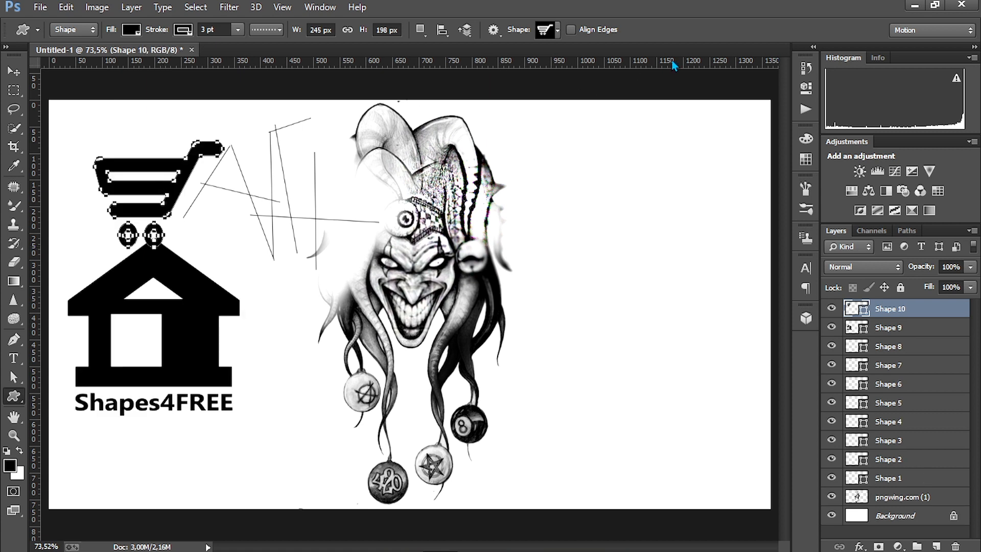
right_click(13, 402)
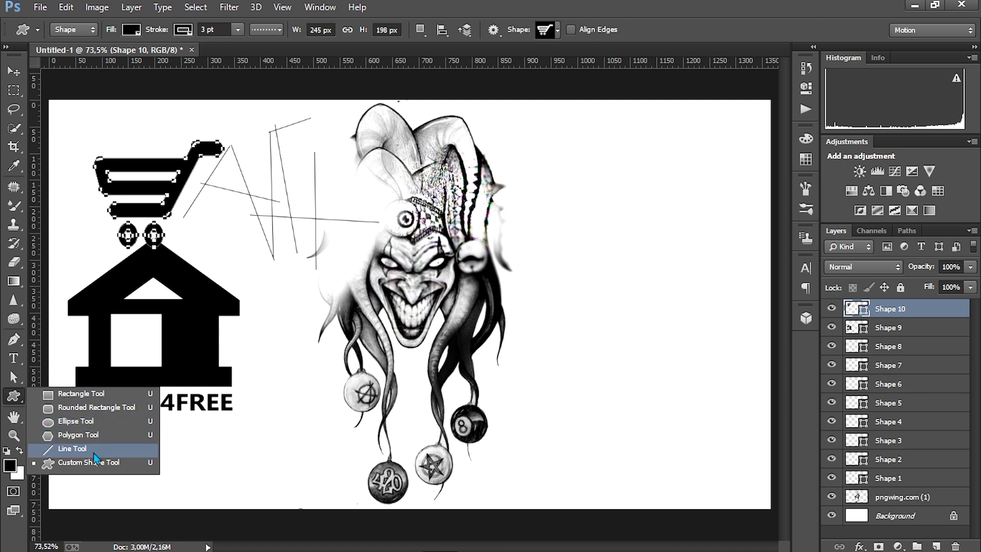
left_click(542, 380)
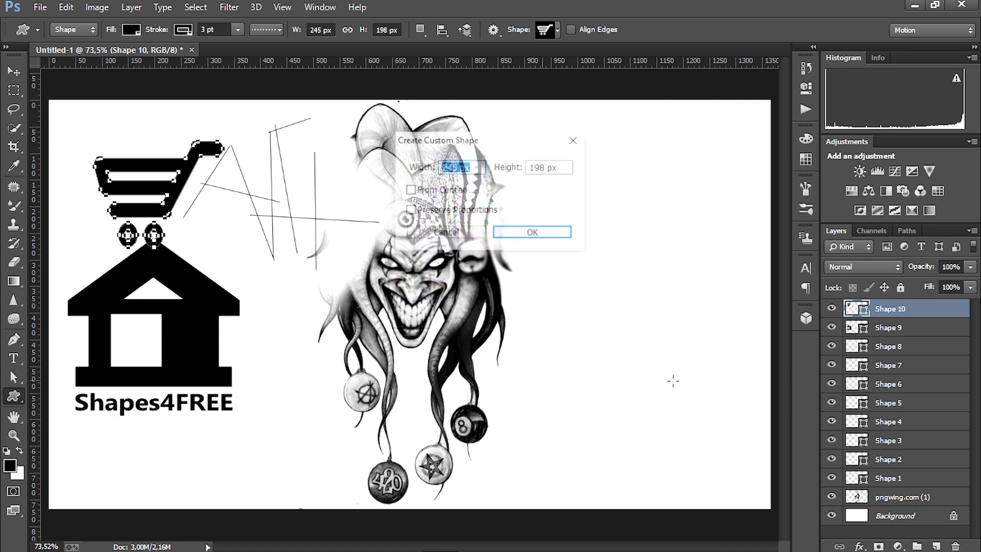
key("Return")
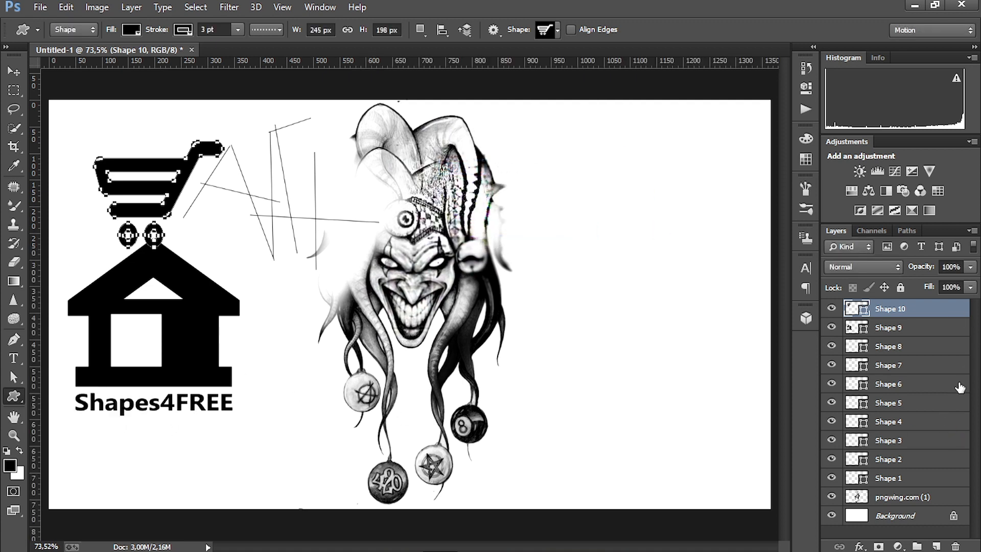
Delete the layers of the cart, the house and the last four lines, Shape 10 down to Shape 5.
left_click_drag(934, 312, 955, 546)
left_click_drag(906, 309, 954, 546)
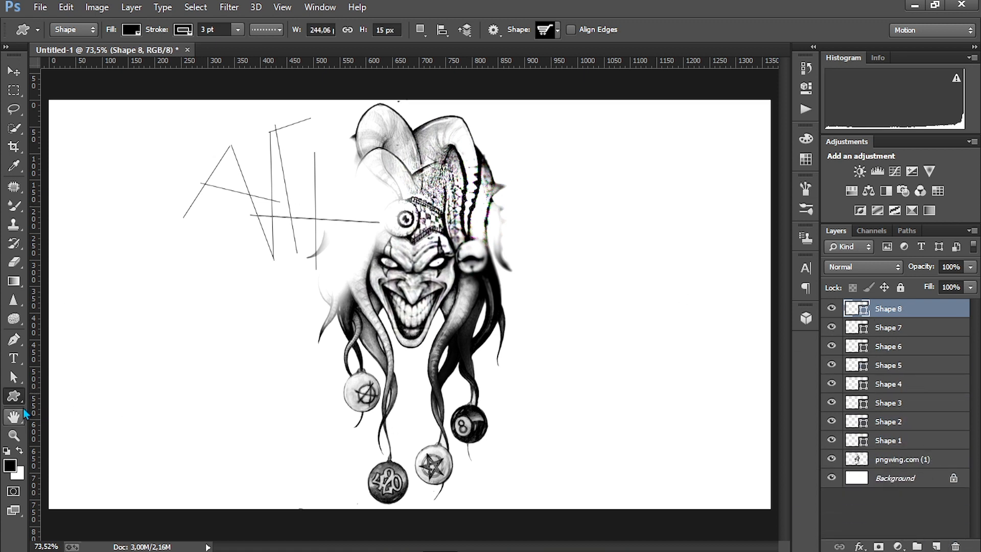
left_click_drag(947, 335, 955, 545)
left_click_drag(904, 320, 958, 539)
left_click_drag(921, 320, 957, 546)
right_click(962, 548)
left_click(833, 426)
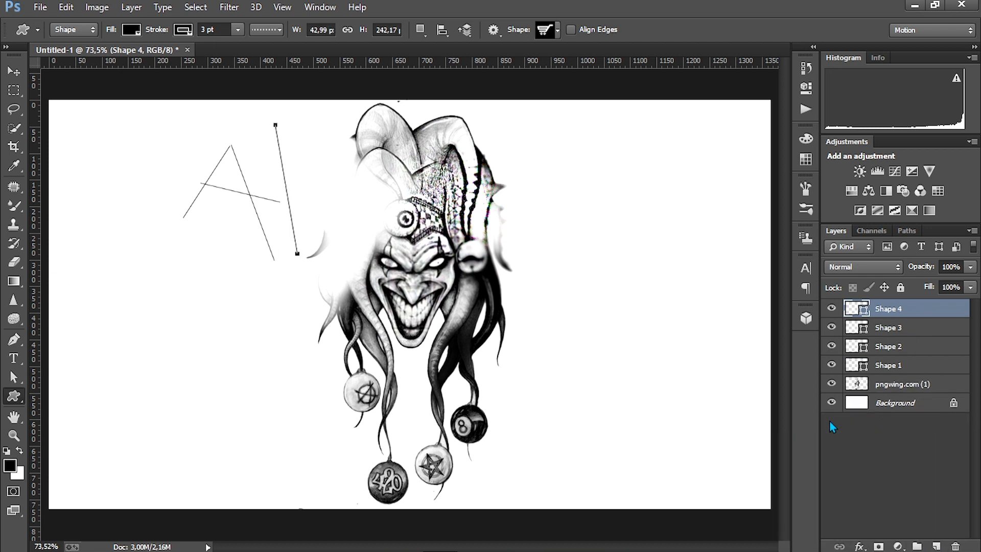
Pan around the enlarged jester's face and hat with the Hand Tool, and once more while the Pen Tool is active.
left_click(19, 423)
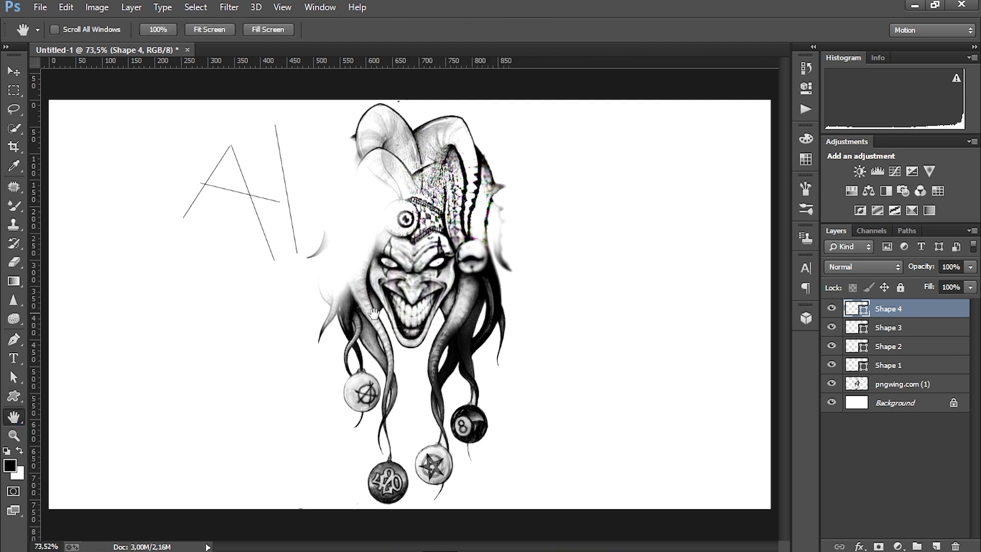
scroll(368, 306, "down", 5)
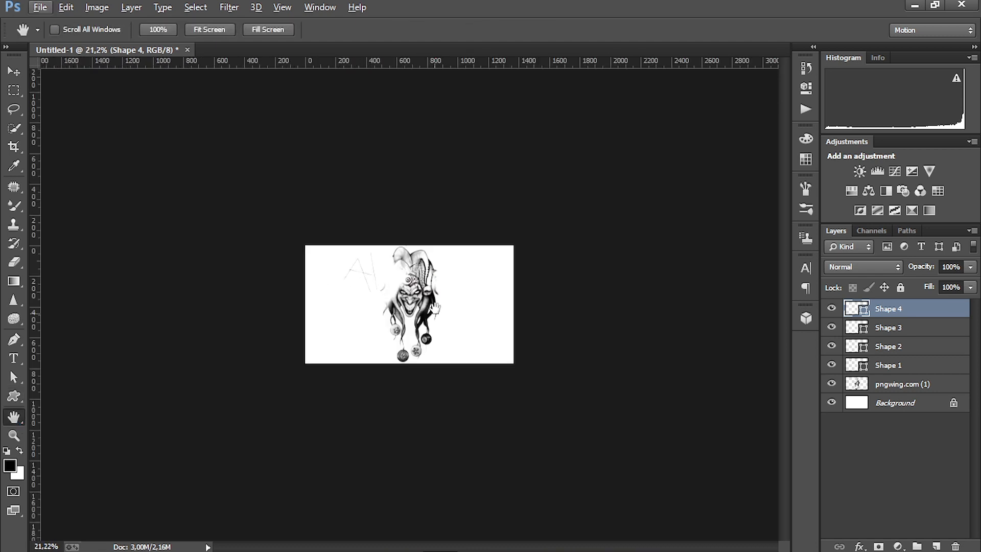
scroll(435, 307, "up", 10)
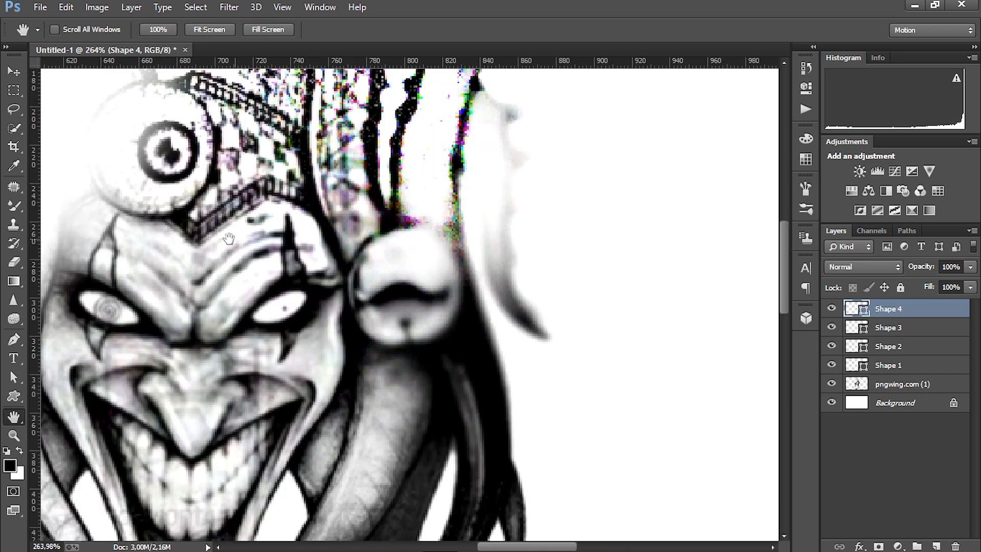
left_click_drag(215, 235, 454, 267)
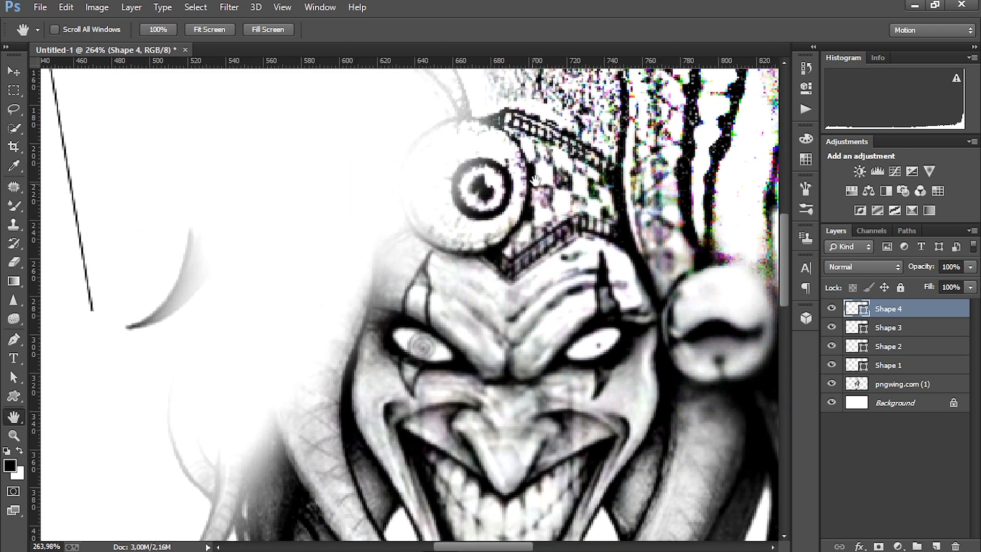
left_click_drag(362, 210, 549, 137)
left_click_drag(471, 344, 319, 174)
left_click_drag(670, 324, 487, 256)
left_click_drag(416, 186, 407, 333)
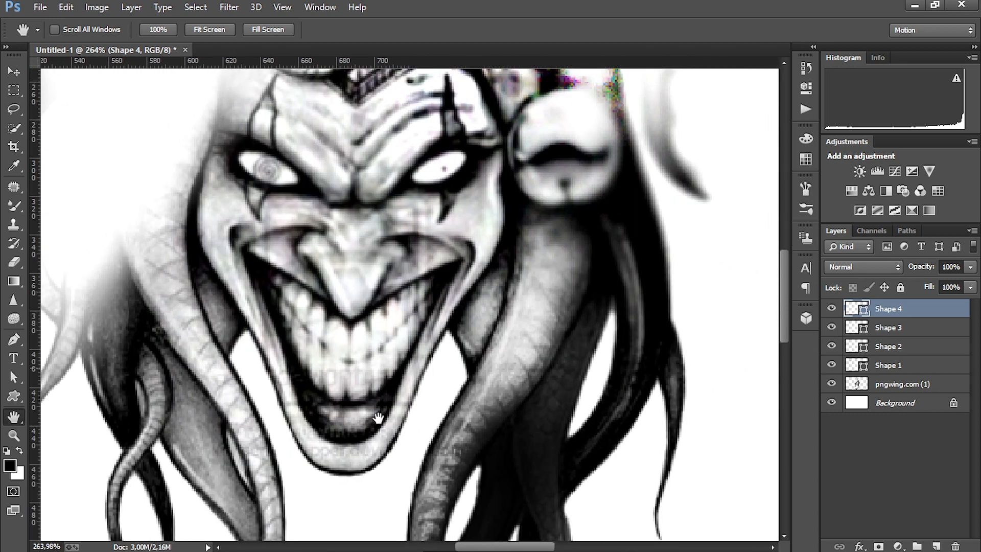
left_click_drag(394, 266, 399, 364)
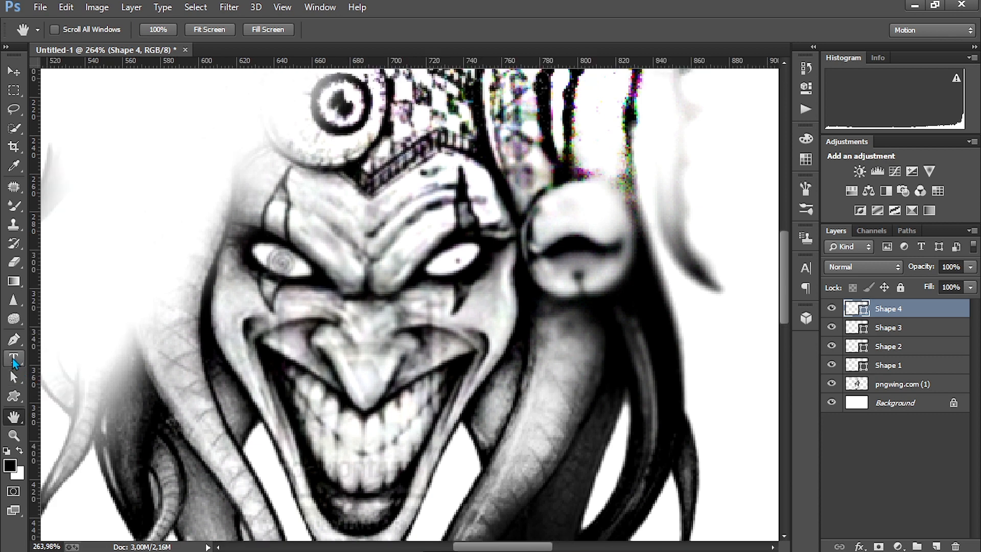
left_click(13, 341)
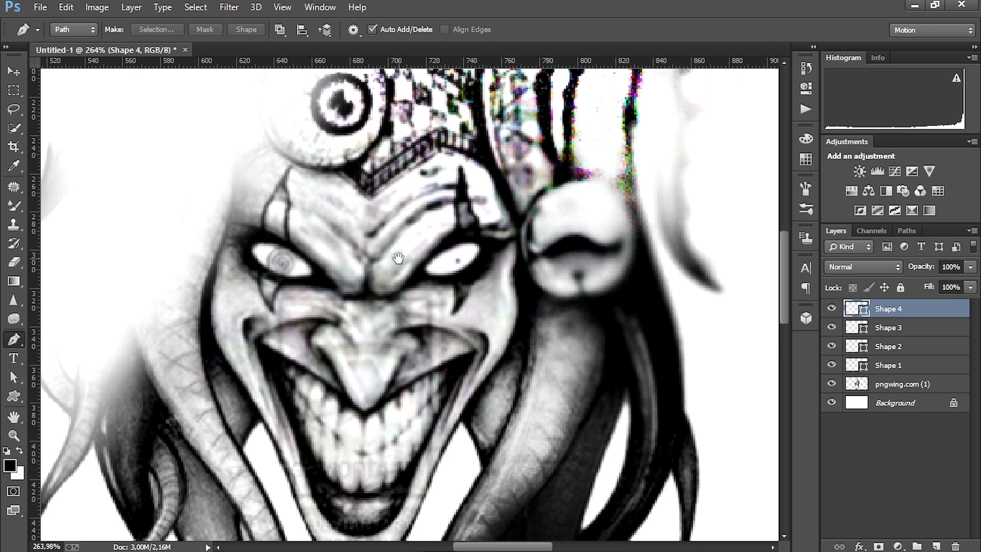
left_click_drag(366, 239, 373, 329)
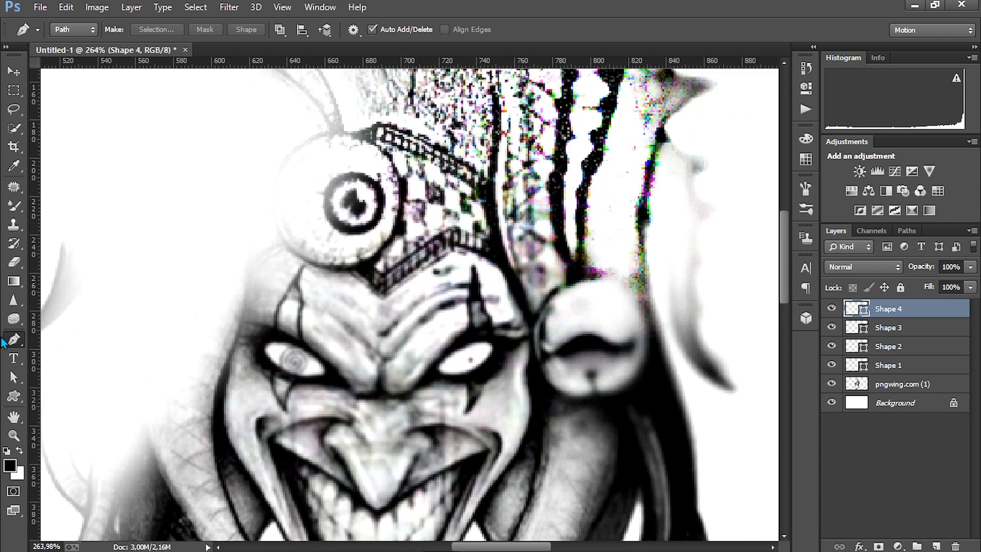
Zoom in on the jester's forehead to 600% with the Zoom Tool and back out to 25%.
left_click(14, 435)
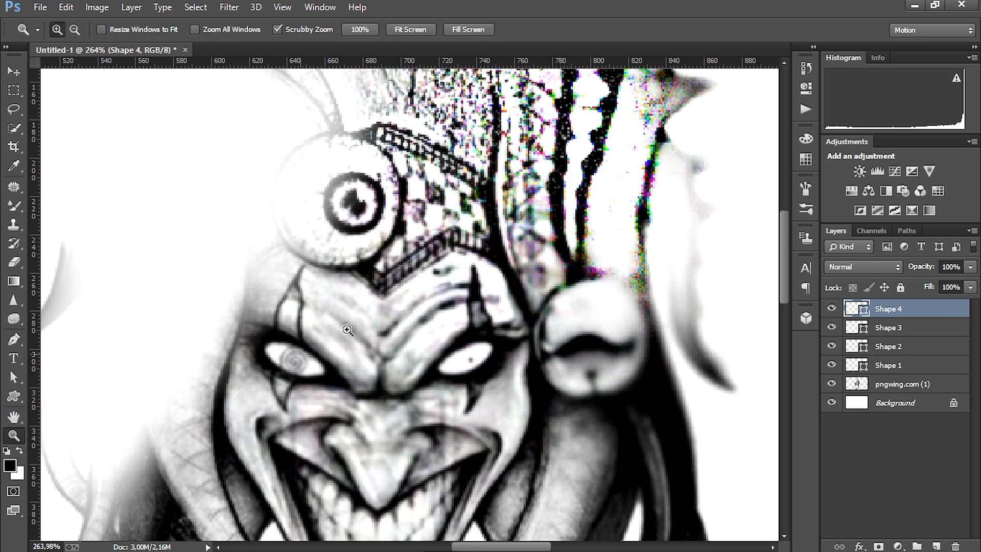
left_click(353, 291)
left_click(399, 227)
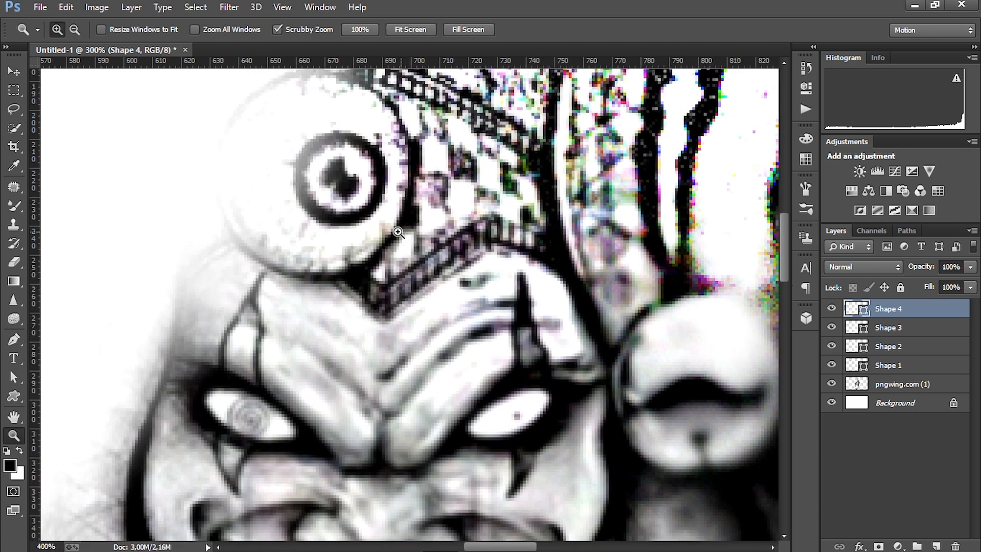
left_click(397, 228)
left_click(78, 30)
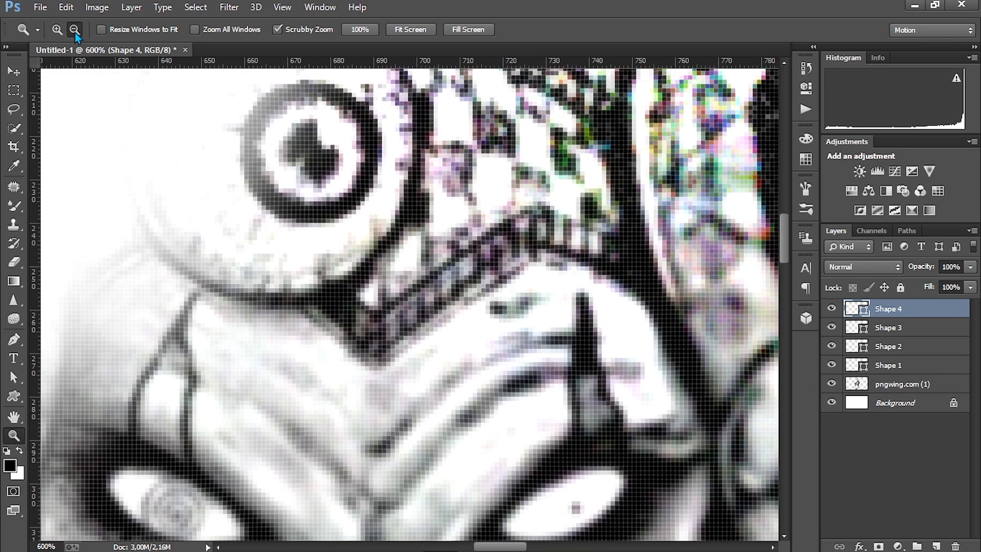
left_click(414, 309)
left_click(415, 308)
left_click(415, 309)
left_click(415, 309)
left_click(415, 309)
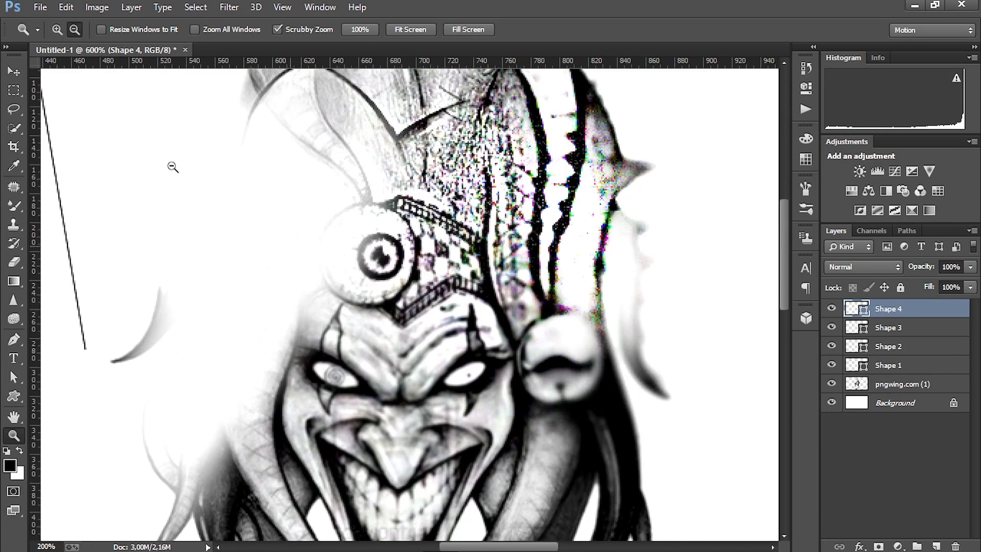
left_click(338, 233)
left_click(338, 234)
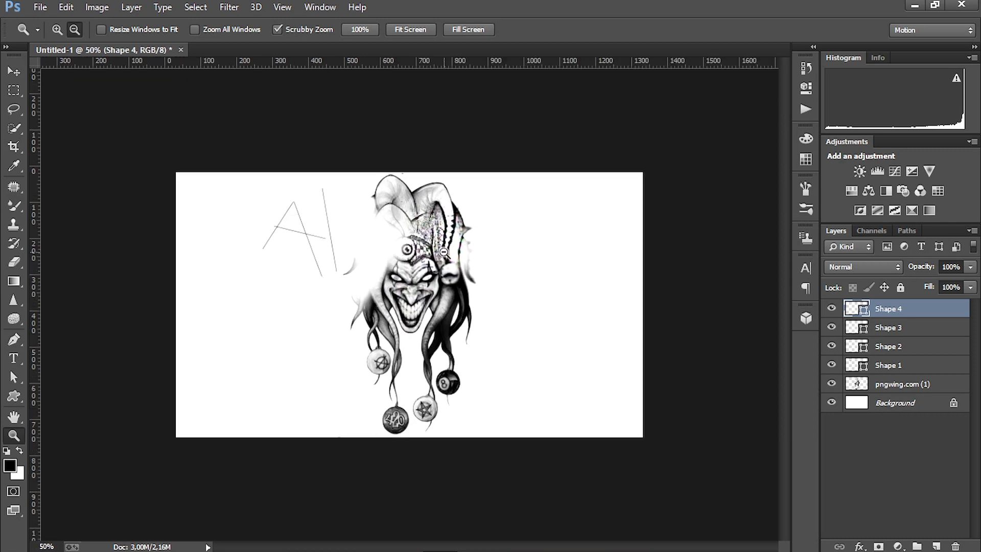
left_click(339, 234)
Zoom in on the jester to 200% with the Zoom Tool and back out until the whole canvas fits.
left_click(61, 31)
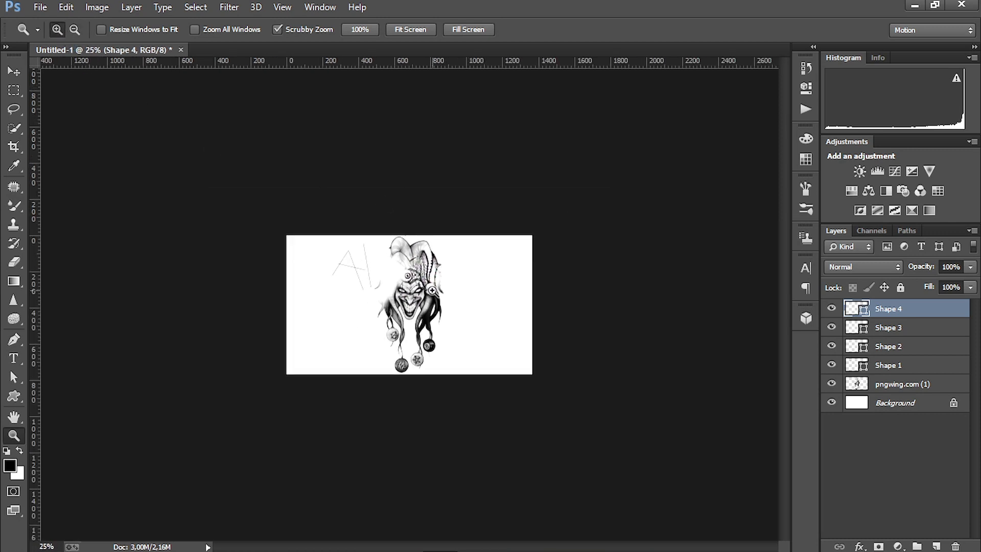
left_click(433, 291)
left_click(432, 291)
left_click(391, 309)
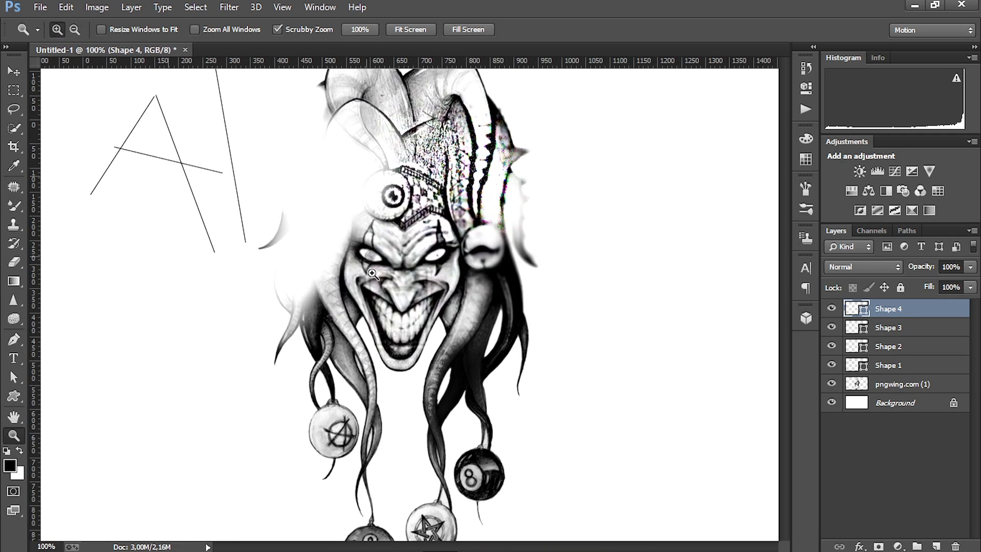
left_click(496, 308)
scroll(263, 265, "down", 4)
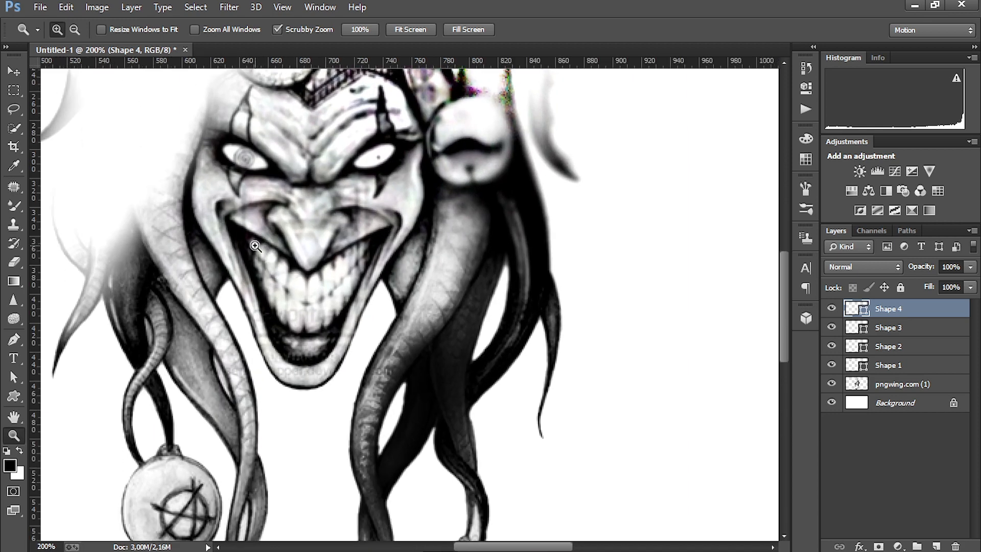
scroll(255, 245, "down", 4)
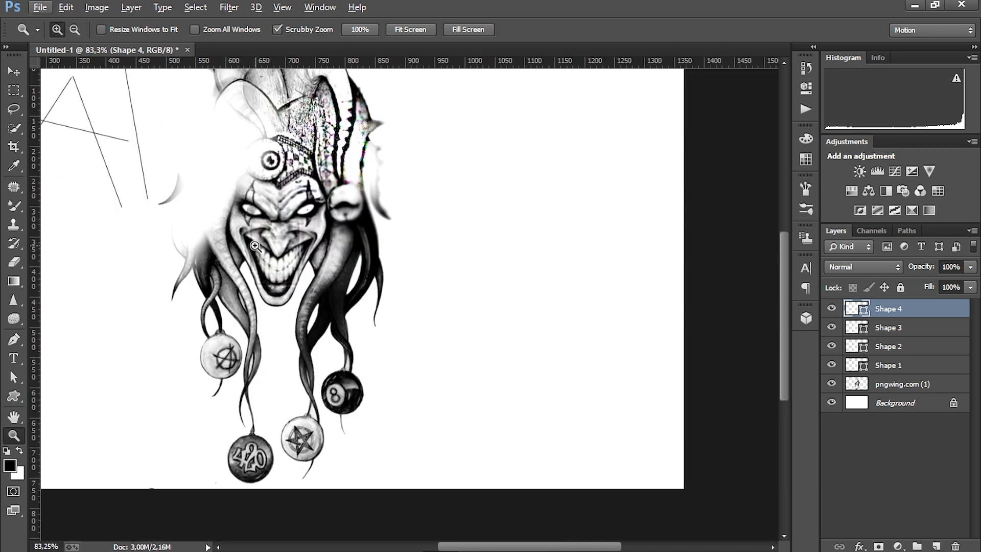
scroll(255, 245, "down", 2)
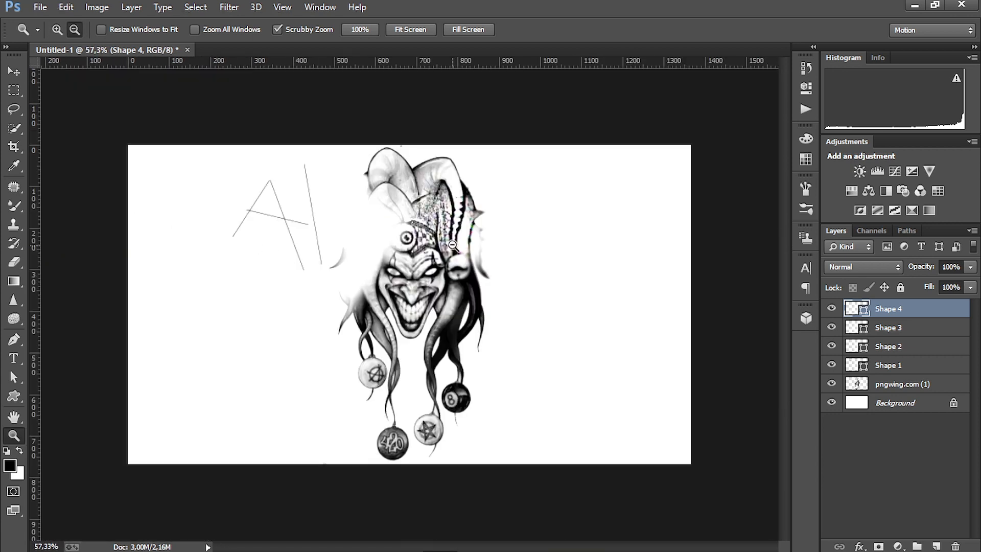
scroll(452, 245, "up", 2)
scroll(453, 245, "down", 4)
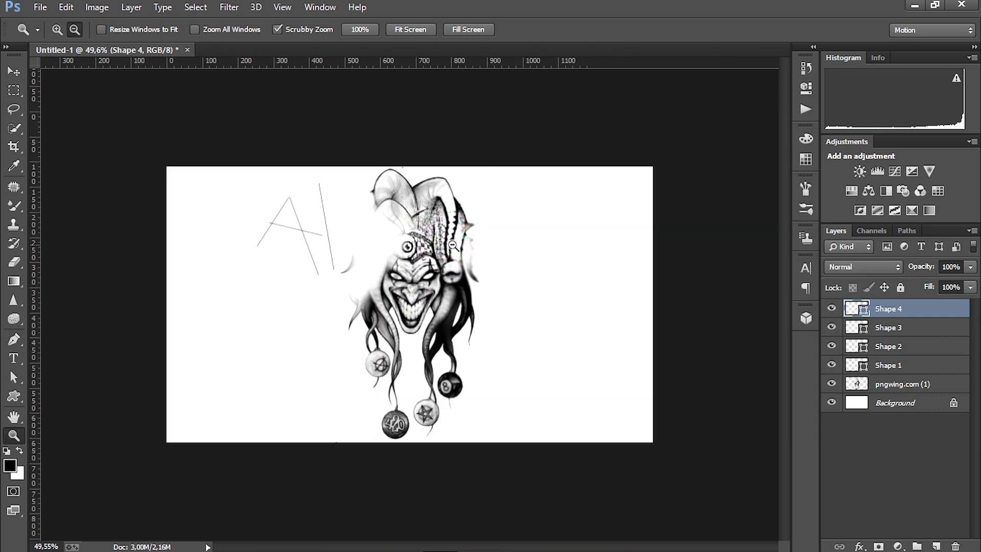
scroll(452, 245, "up", 4)
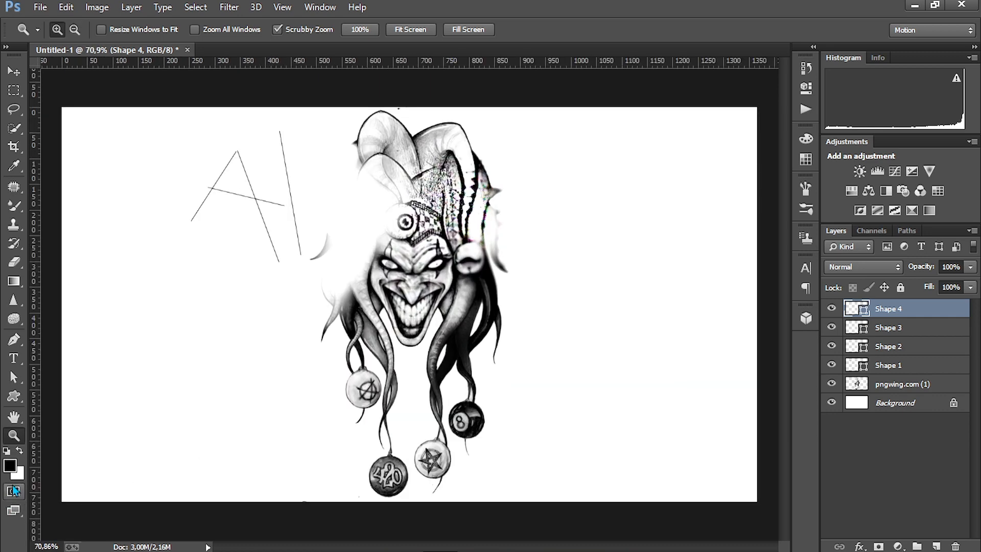
Rotate the whole canvas 90° counterclockwise.
left_click(20, 451)
left_click(75, 8)
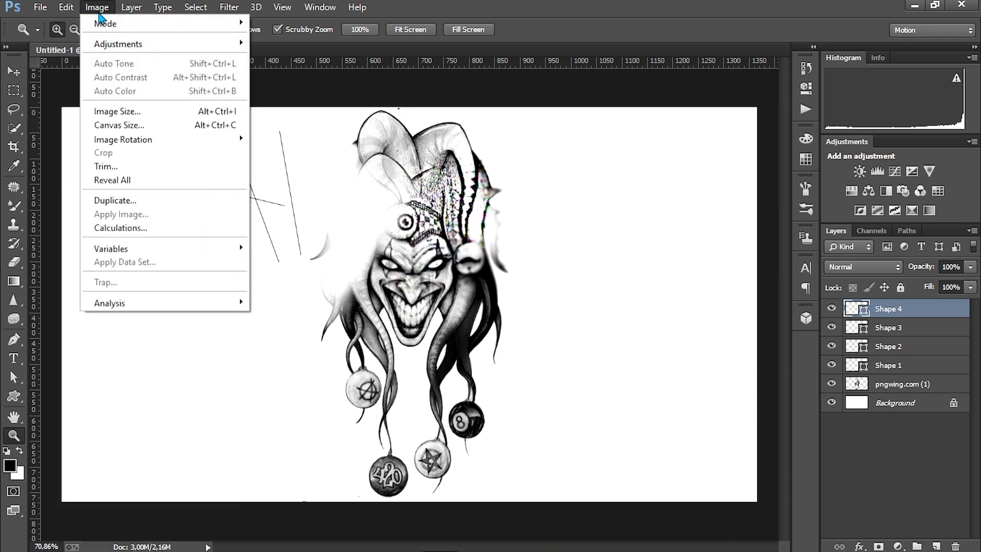
left_click(99, 13)
left_click(99, 13)
mouse_move(152, 149)
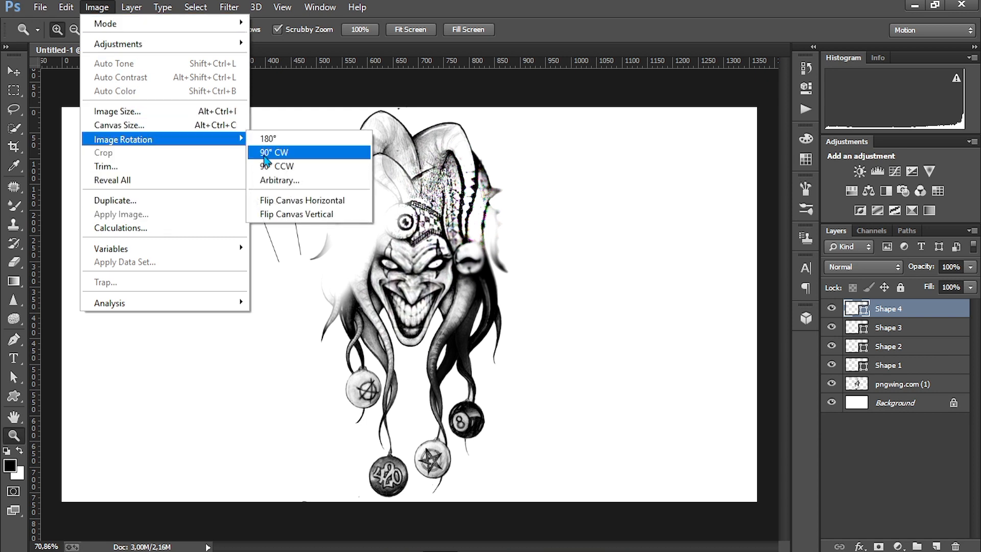
left_click(307, 167)
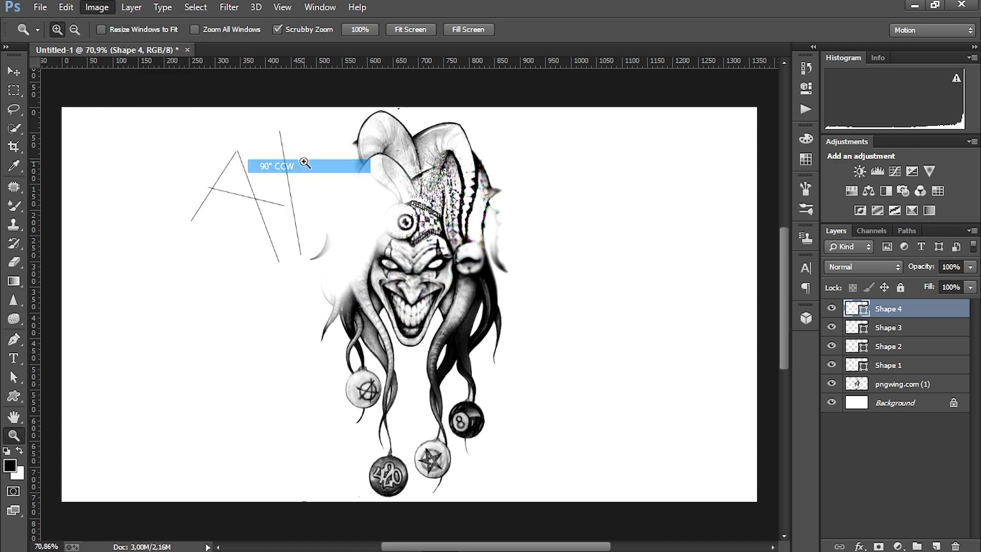
Rotate the whole canvas 90° clockwise back to its upright orientation.
left_click(104, 7)
mouse_move(131, 139)
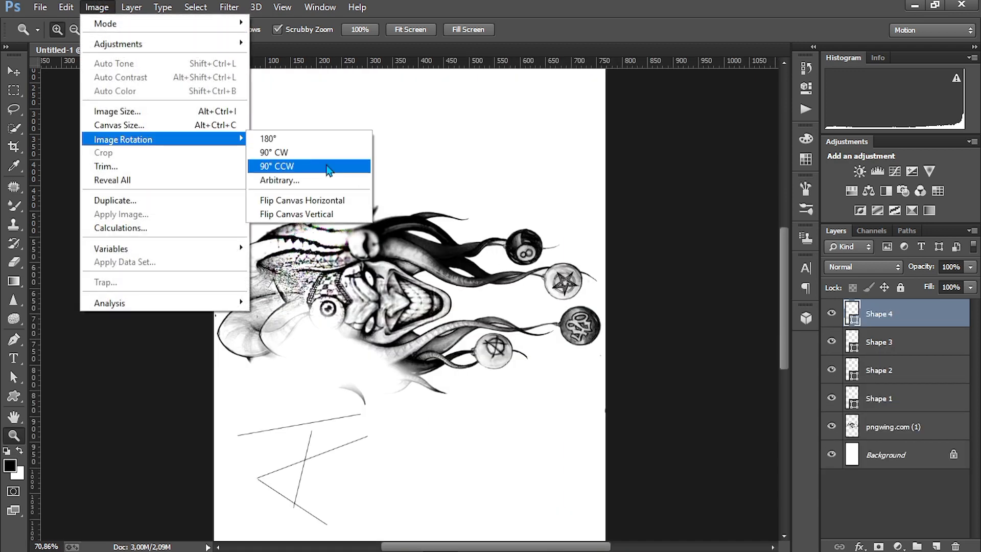
left_click(317, 152)
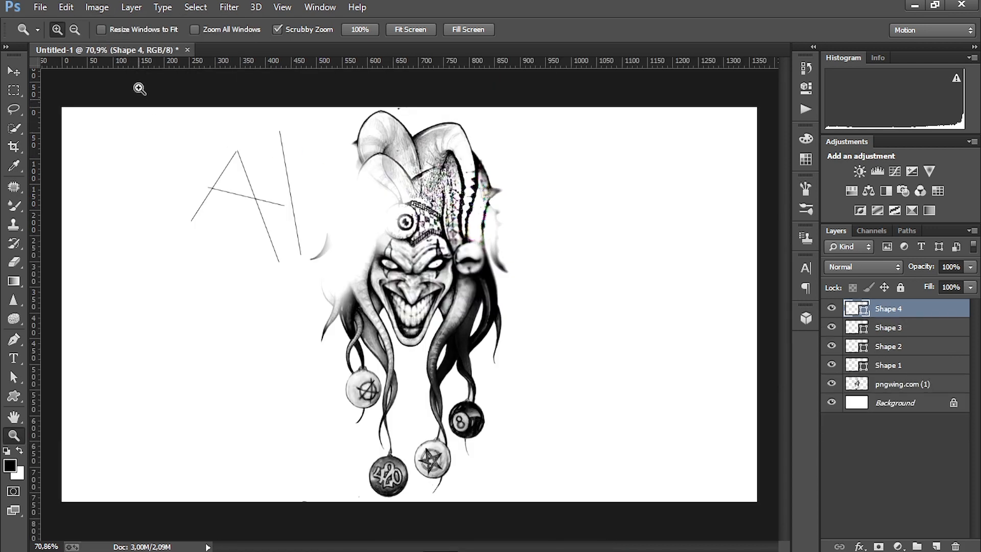
left_click(130, 10)
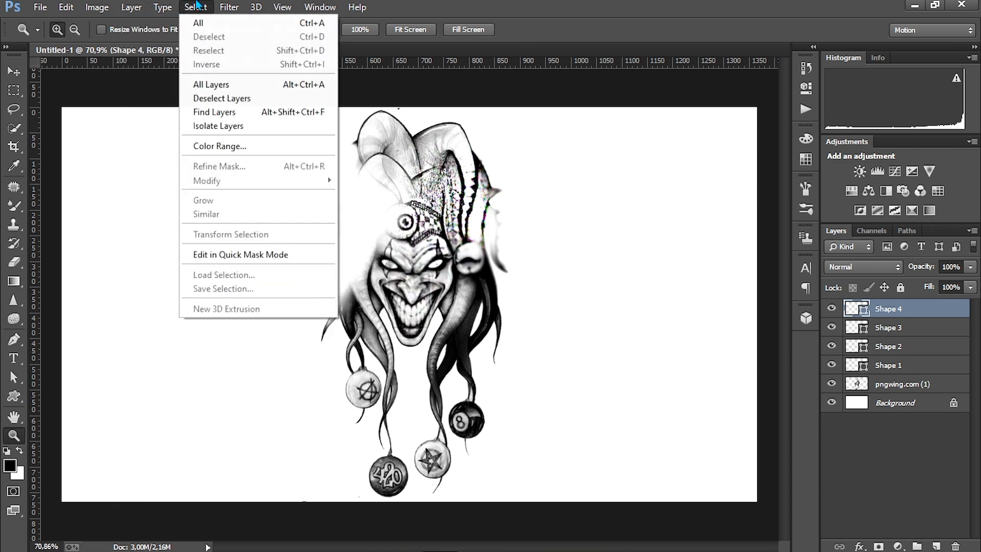
mouse_move(174, 14)
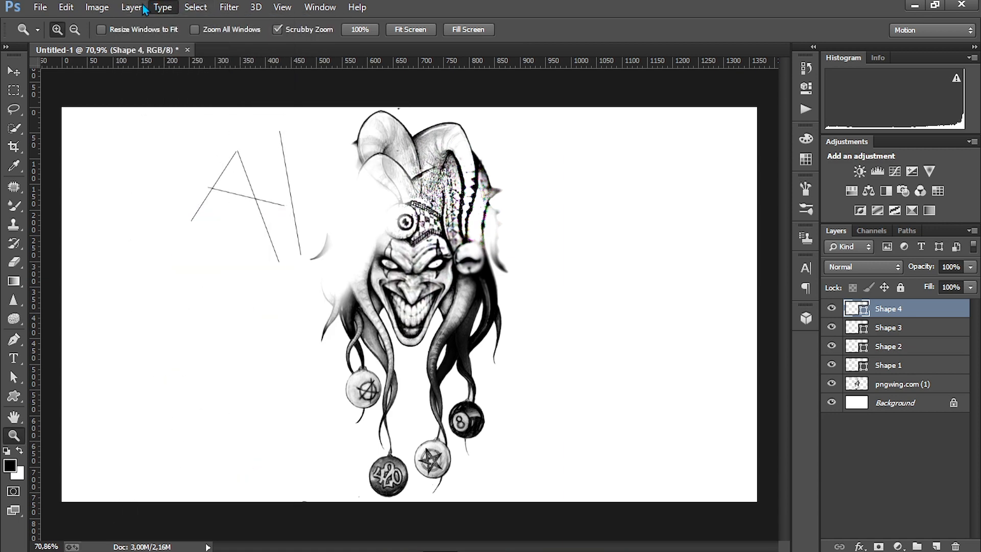
mouse_move(141, 7)
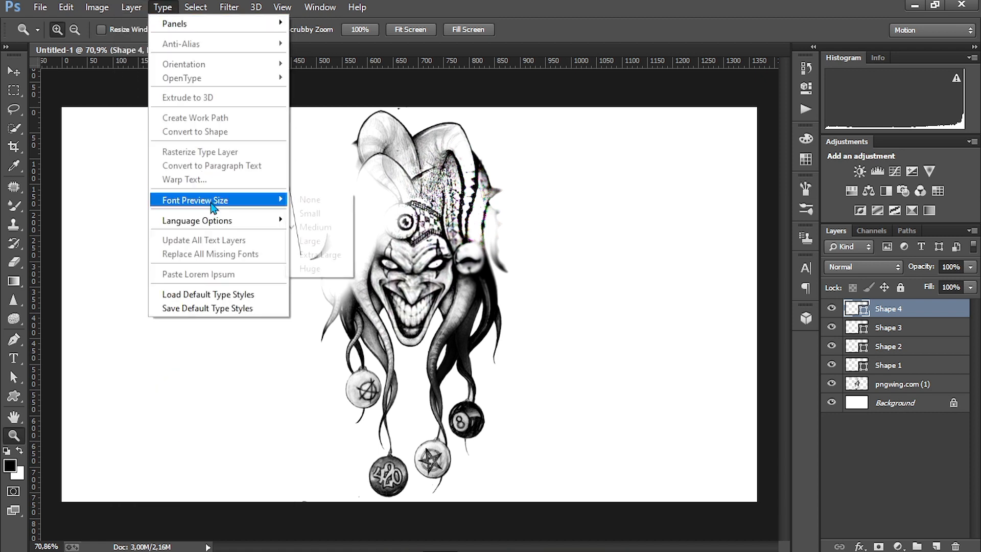
mouse_move(207, 11)
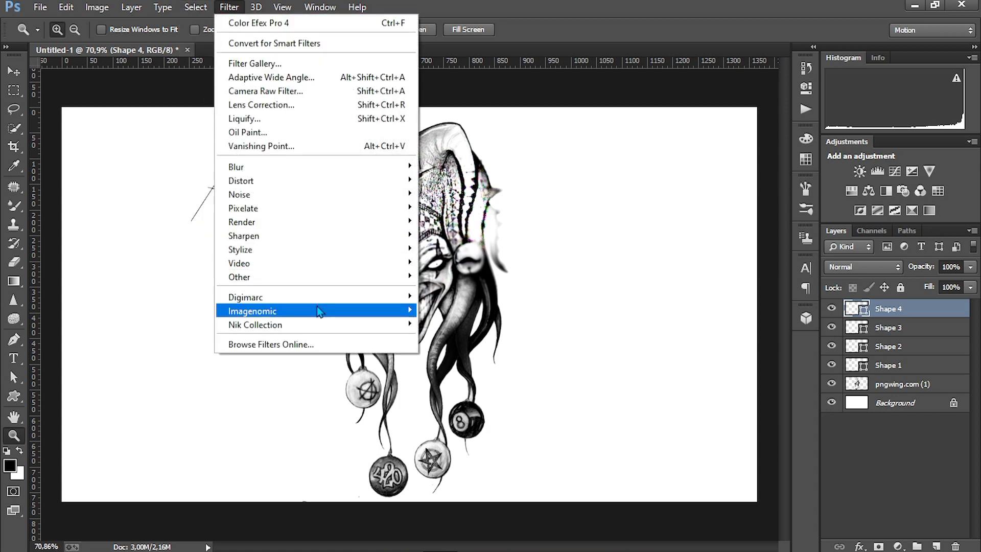
mouse_move(327, 325)
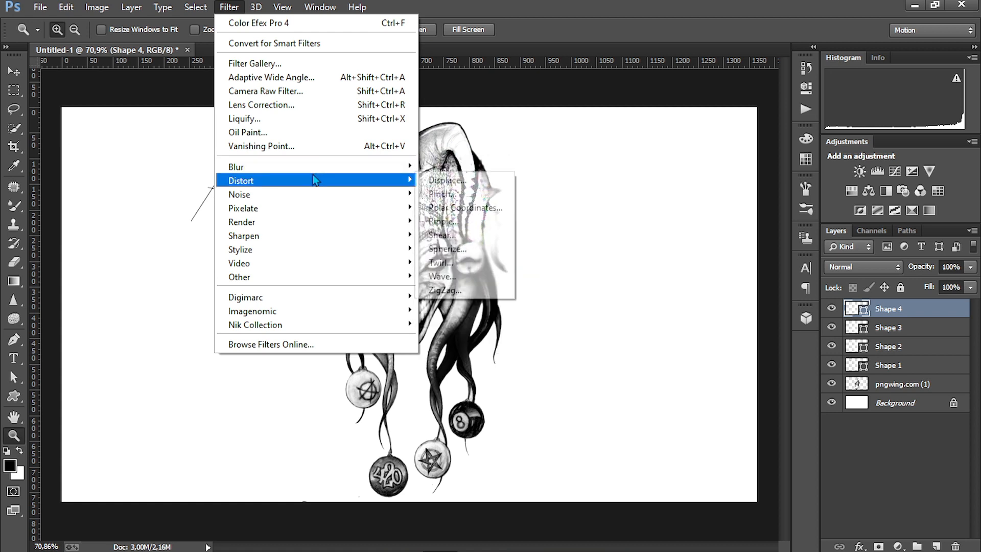
mouse_move(313, 175)
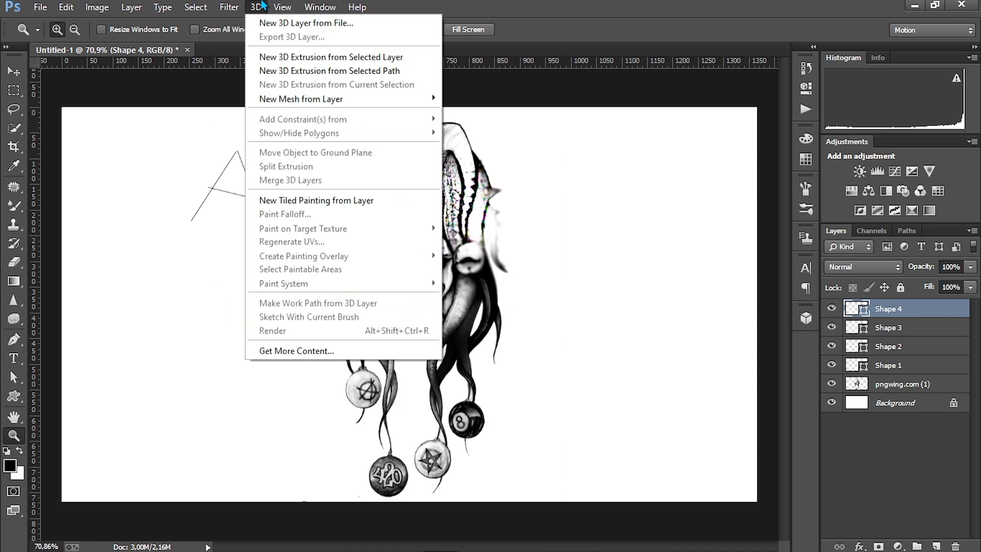
Zoom the canvas view out one level to 66.67%.
mouse_move(287, 5)
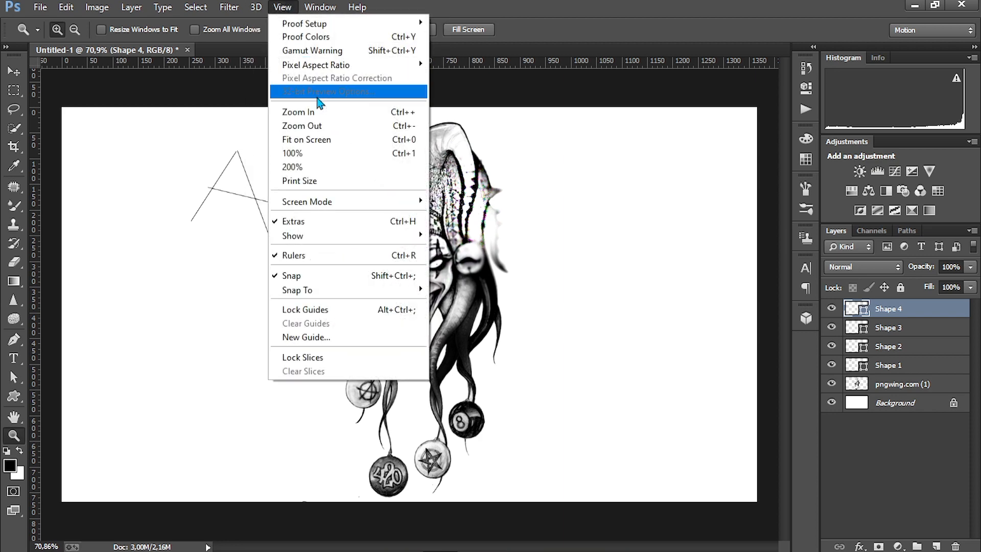
left_click(332, 129)
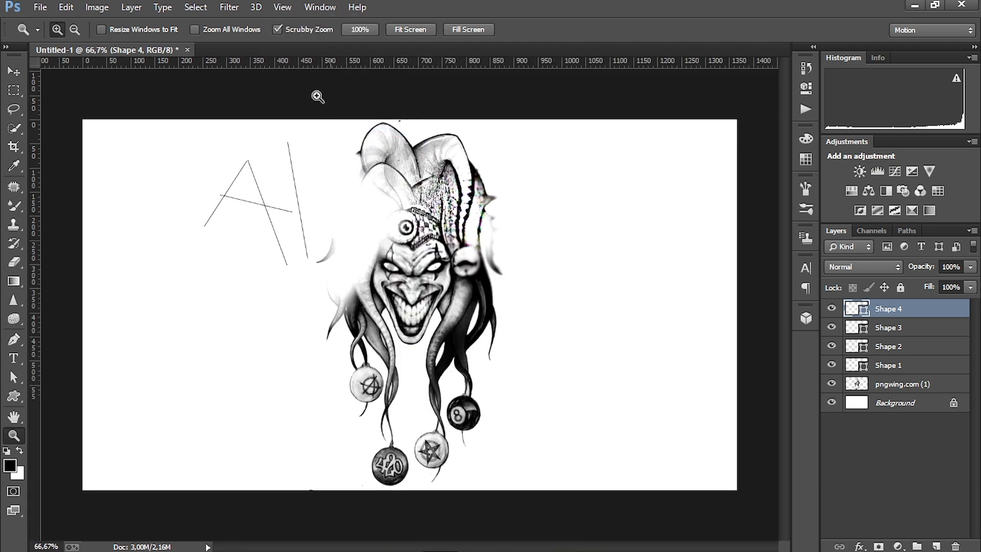
left_click(281, 7)
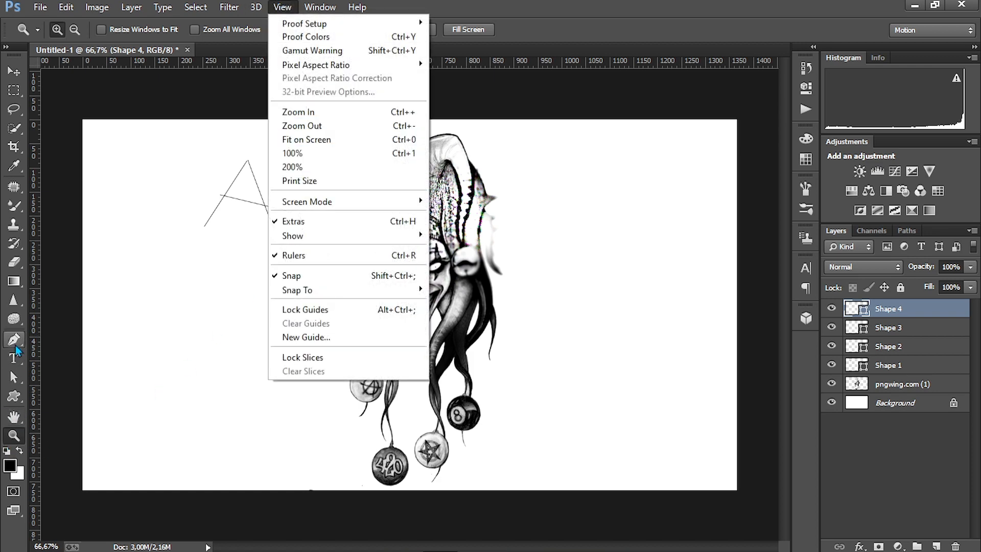
mouse_move(329, 4)
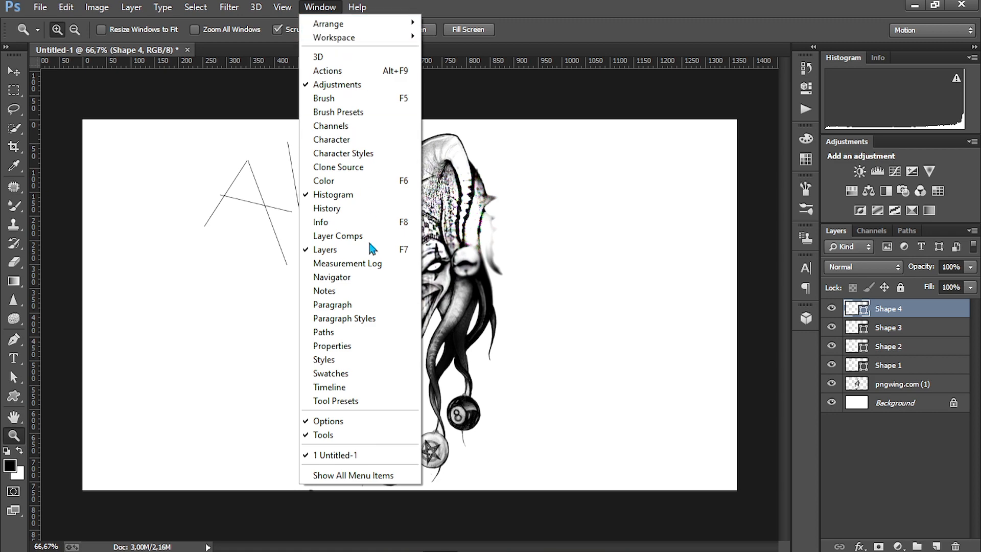
left_click(331, 7)
left_click(332, 8)
mouse_move(364, 7)
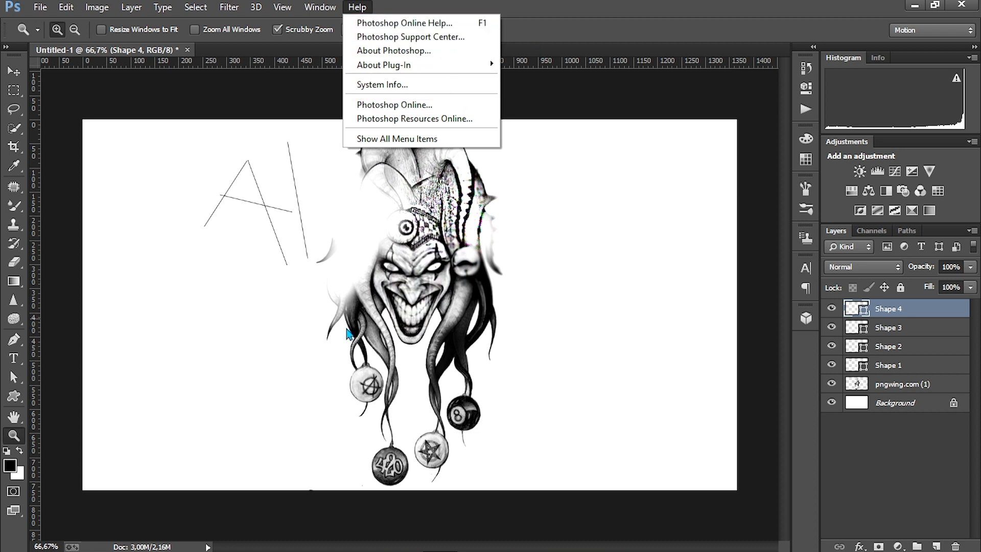
left_click(189, 210)
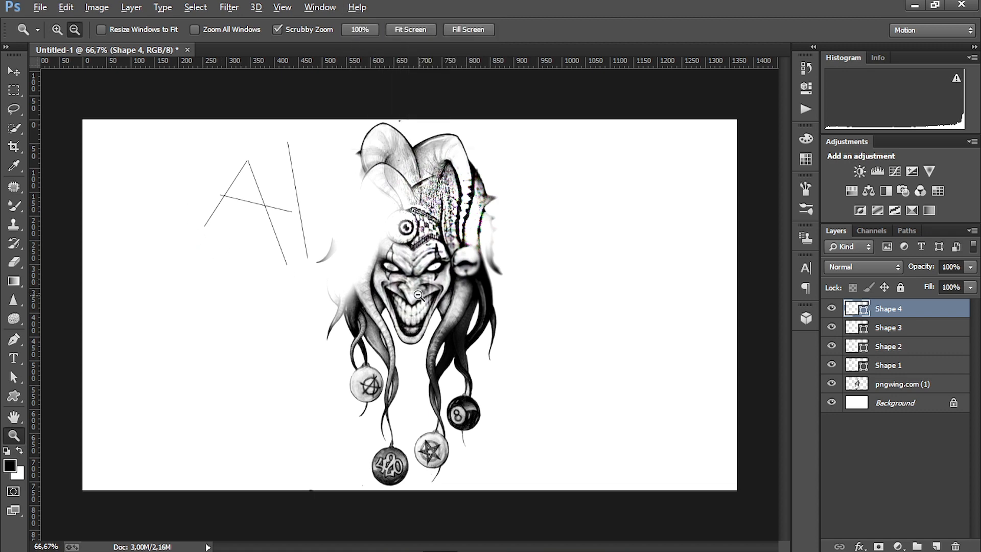
scroll(416, 291, "up", 5)
scroll(301, 250, "down", 5)
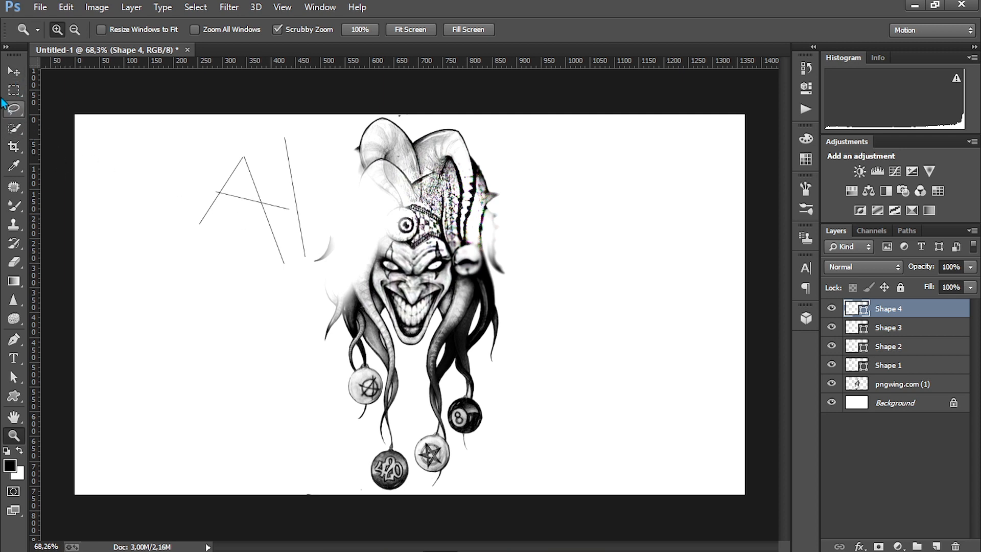
Draw a rectangular marquee selection about 290 px square over the line-drawn letters beside the jester and shift it up to enclose them.
left_click(14, 72)
left_click(15, 91)
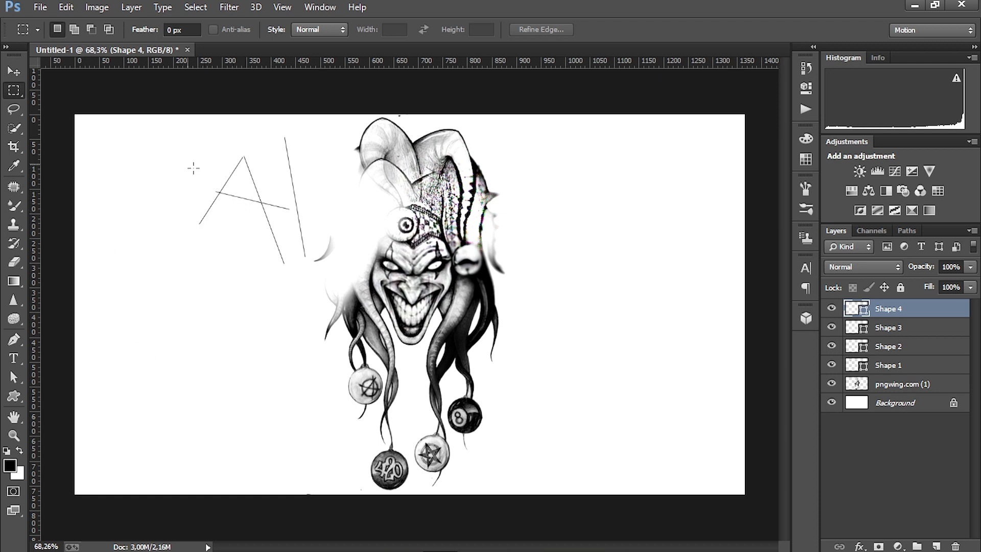
left_click_drag(180, 158, 322, 298)
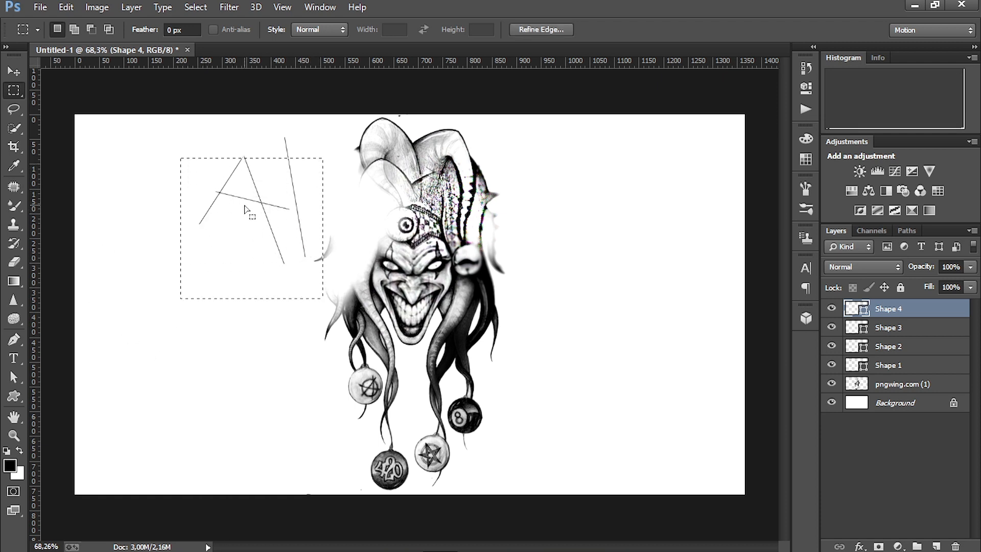
left_click_drag(234, 195, 212, 168)
left_click_drag(277, 192, 292, 179)
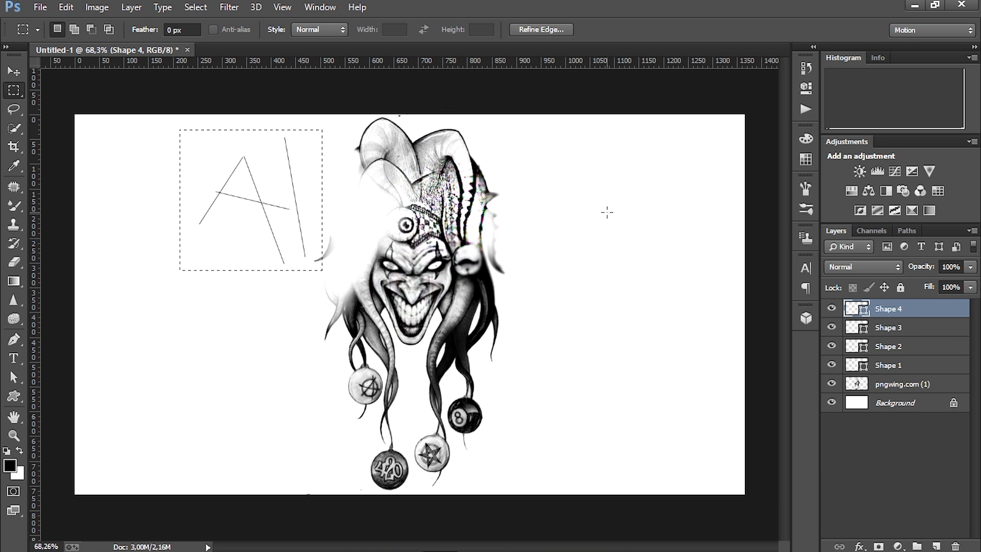